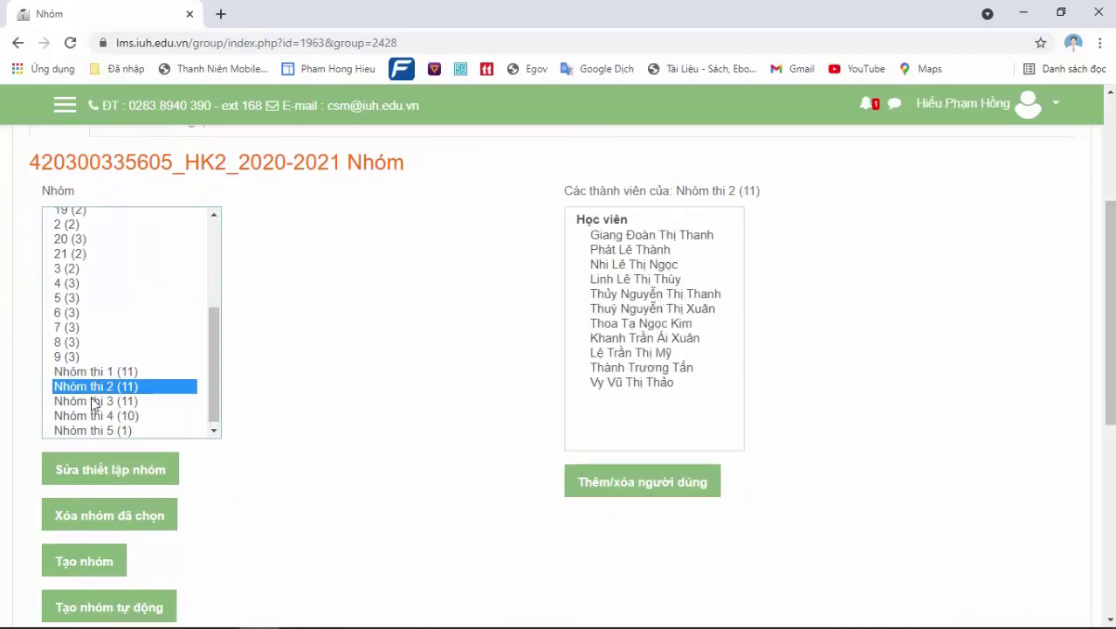
Show the members of Nhóm thi 3 on the course groups page
{"action": "left_click", "coordinate": [93, 402]}
View the members of Nhóm thi 4 and Nhóm thi 5, then return to the course page
{"action": "left_click", "coordinate": [92, 419]}
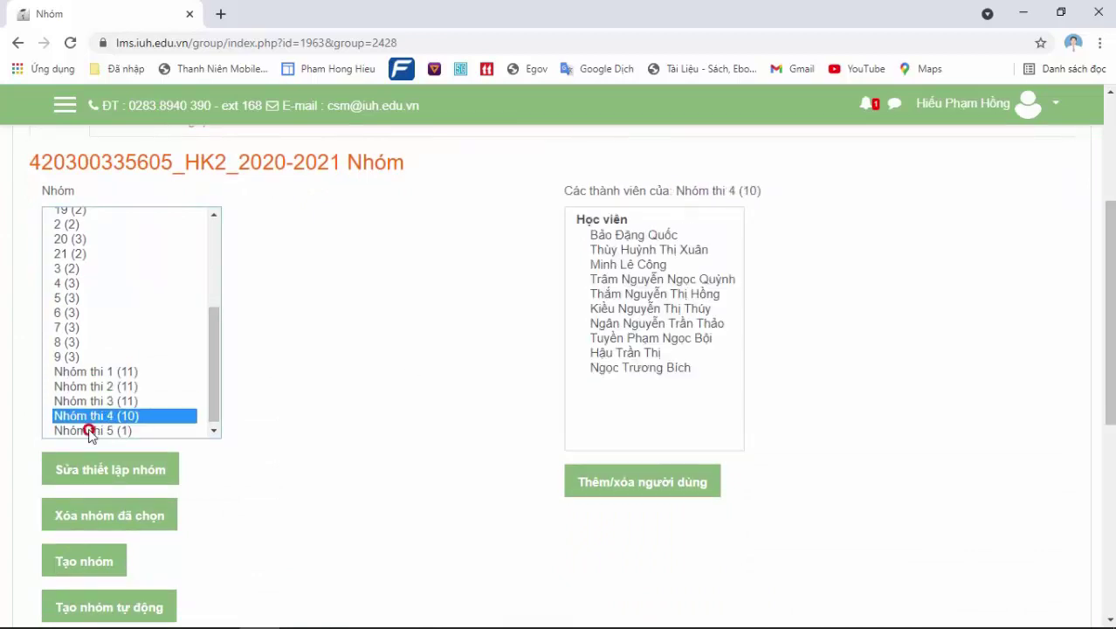
{"action": "left_click", "coordinate": [91, 430]}
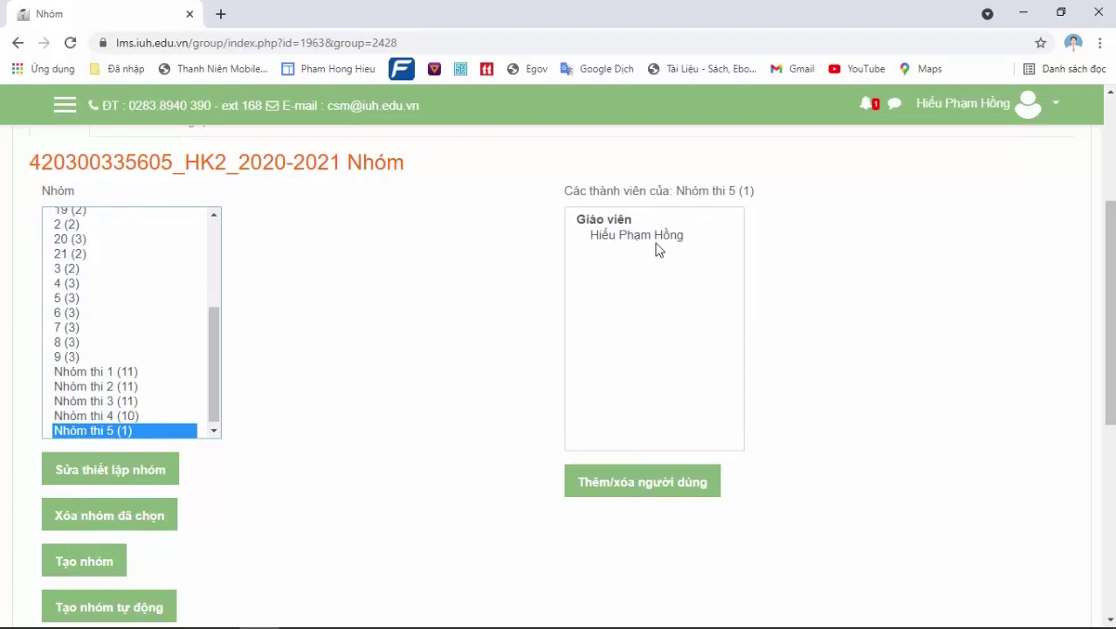
{"action": "left_click_drag", "start_coordinate": [1106, 400], "coordinate": [1111, 327]}
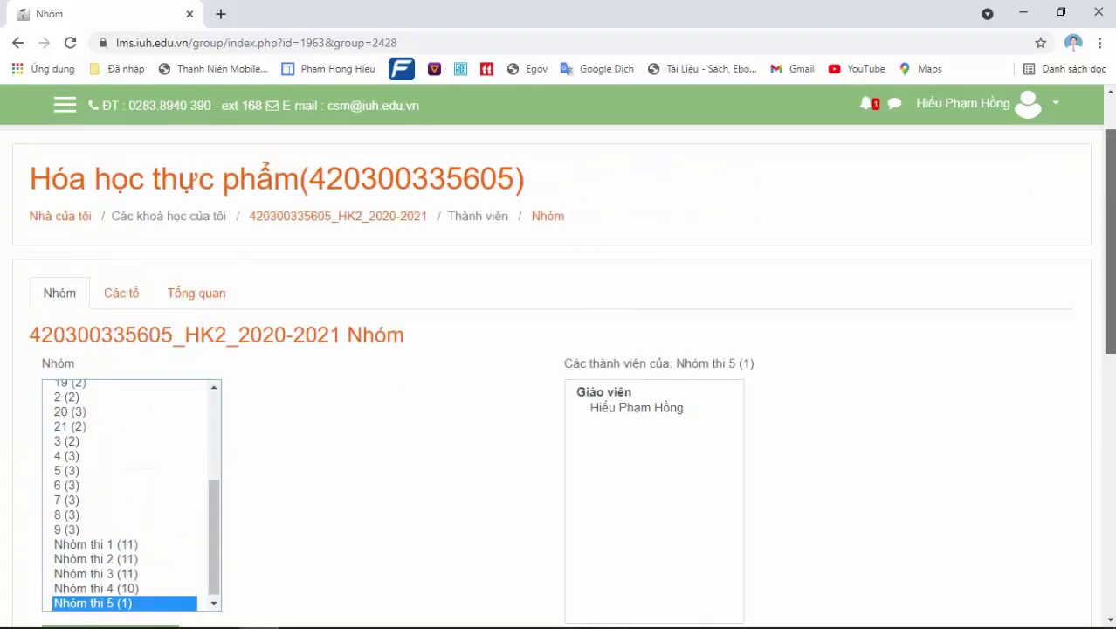
{"action": "left_click", "coordinate": [383, 218]}
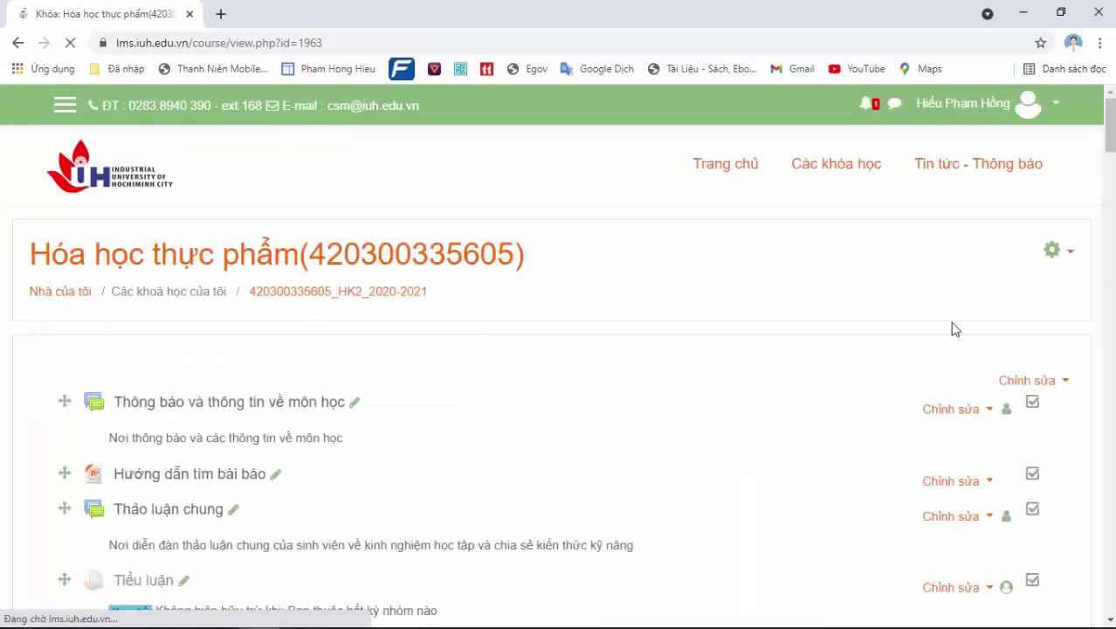
Turn course editing off and back on, then bring up the activity and resource chooser
{"action": "mouse_move", "coordinate": [1110, 131]}
{"action": "left_mouse_down"}
{"action": "mouse_move", "coordinate": [1111, 148]}
{"action": "mouse_move", "coordinate": [1110, 127]}
{"action": "left_mouse_up"}
{"action": "left_click", "coordinate": [1053, 210]}
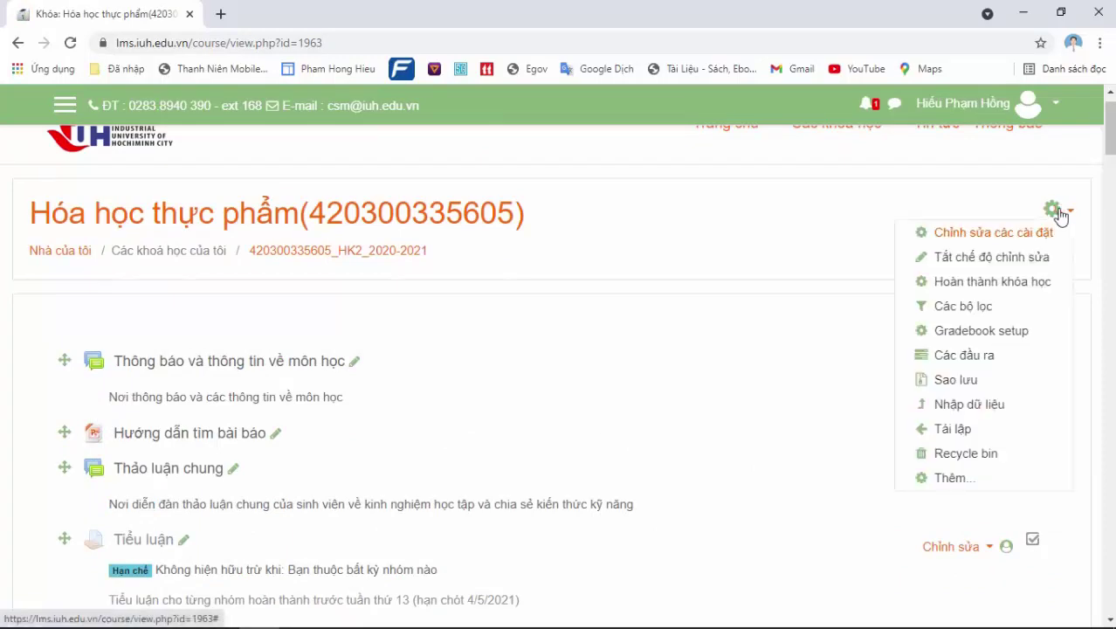
{"action": "left_click", "coordinate": [1039, 257]}
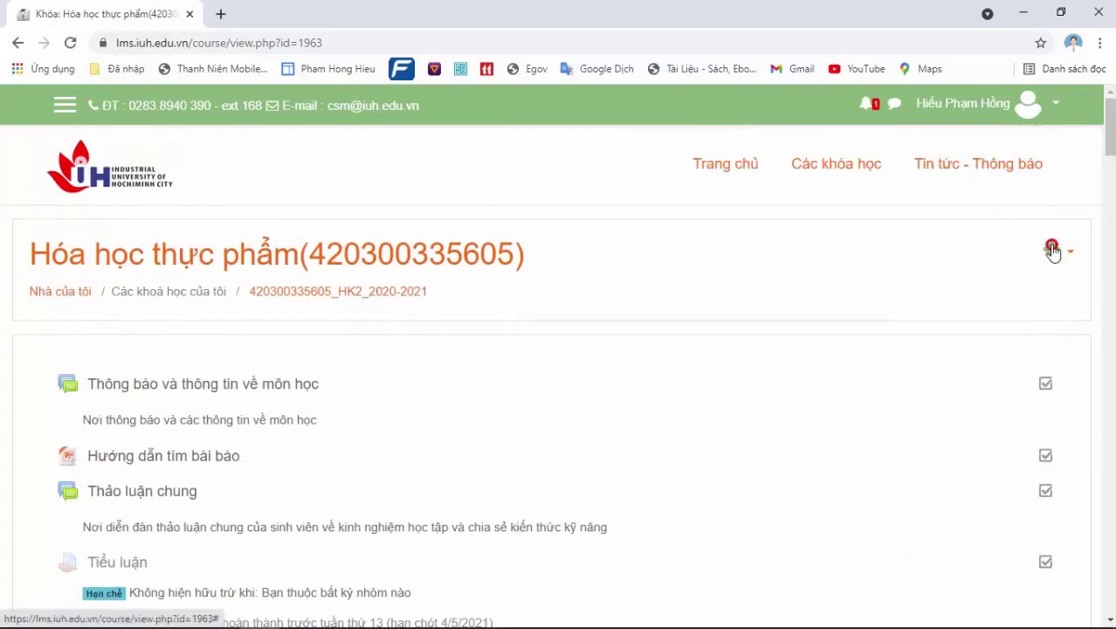
{"action": "left_click", "coordinate": [1052, 251]}
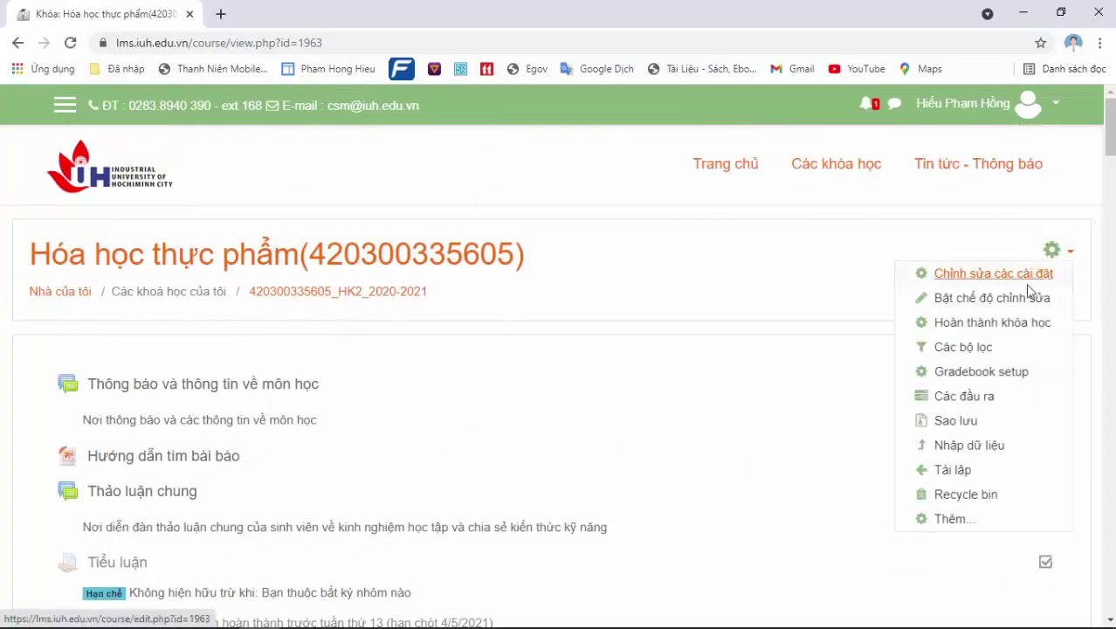
{"action": "left_click", "coordinate": [1010, 302]}
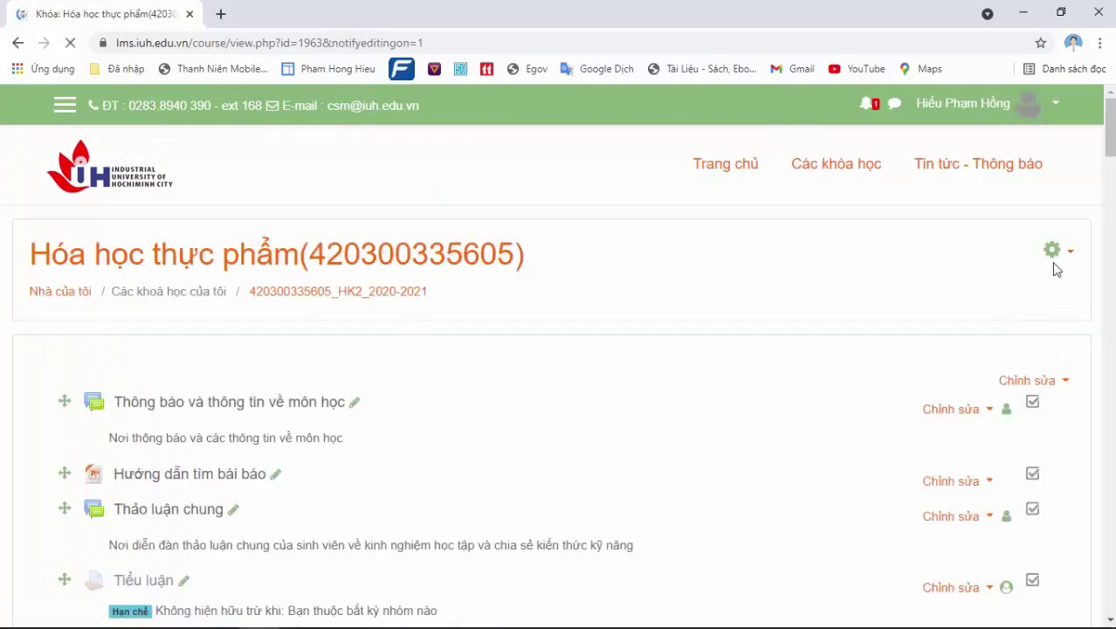
{"action": "left_click_drag", "start_coordinate": [1109, 132], "coordinate": [1110, 150]}
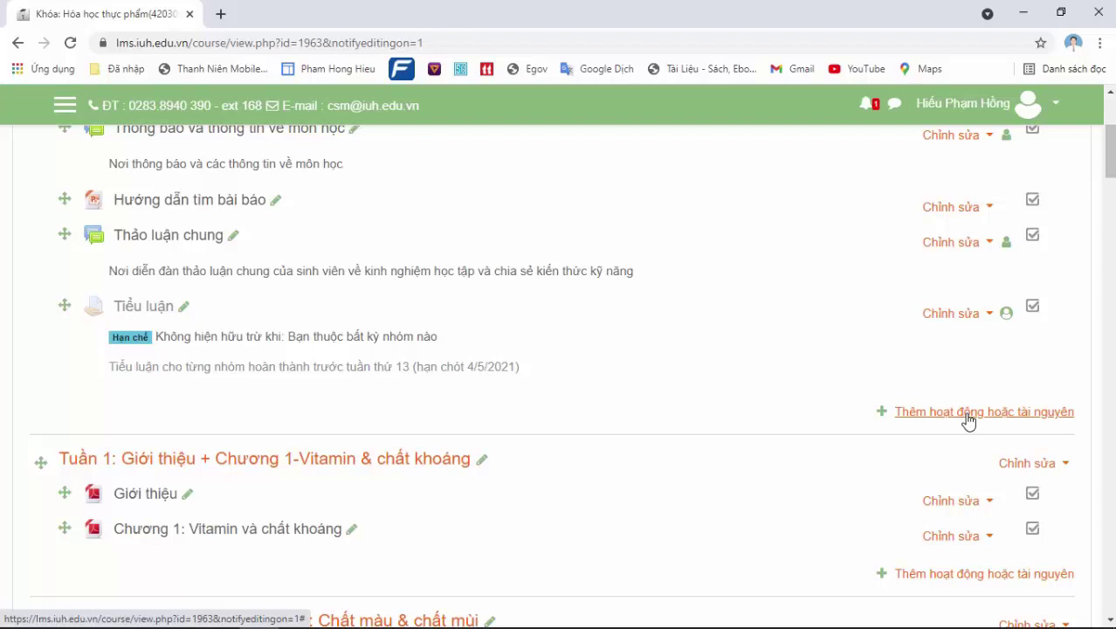
{"action": "mouse_move", "coordinate": [1111, 153]}
{"action": "left_mouse_down"}
{"action": "mouse_move", "coordinate": [1111, 424]}
{"action": "mouse_move", "coordinate": [1110, 104]}
{"action": "mouse_move", "coordinate": [1110, 138]}
{"action": "left_mouse_up"}
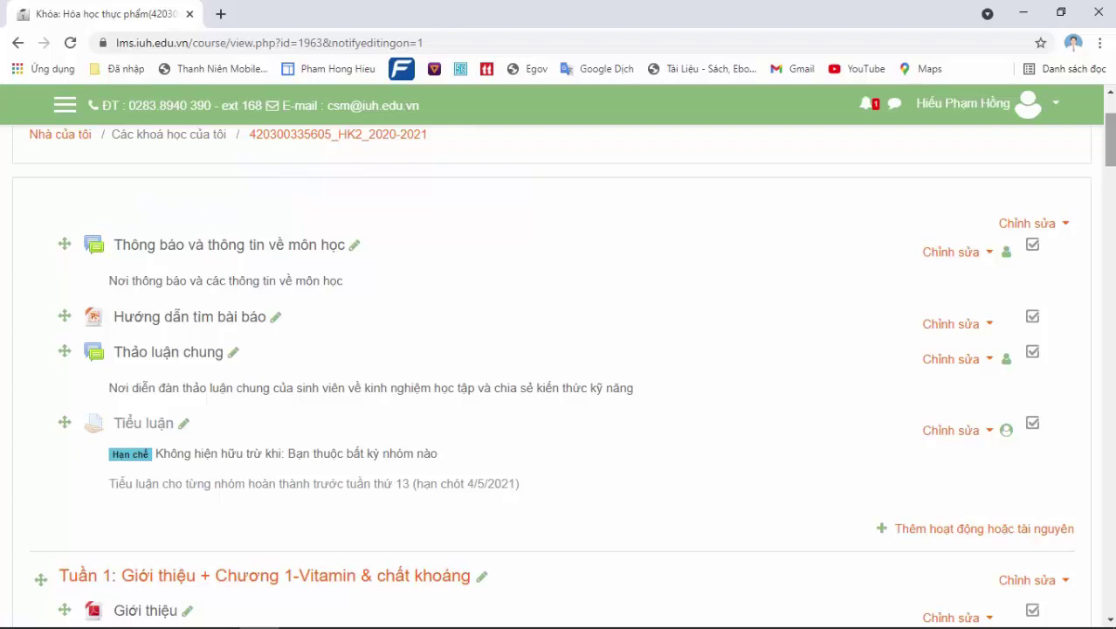
{"action": "left_click", "coordinate": [995, 529]}
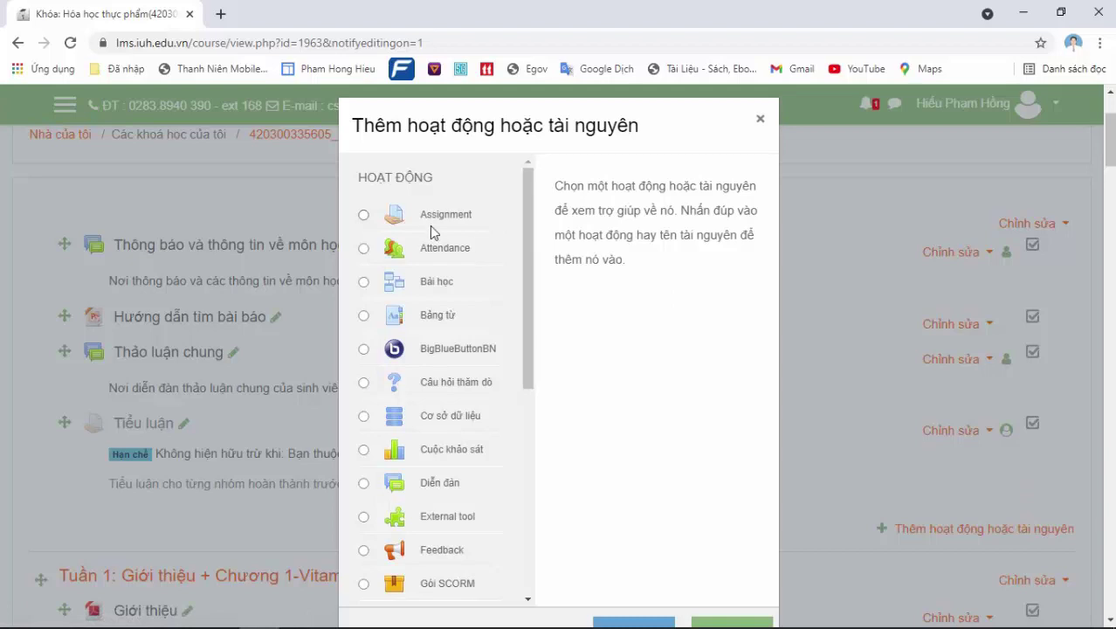
Add a new Assignment to the course and place the cursor in its name field
{"action": "left_click", "coordinate": [363, 215]}
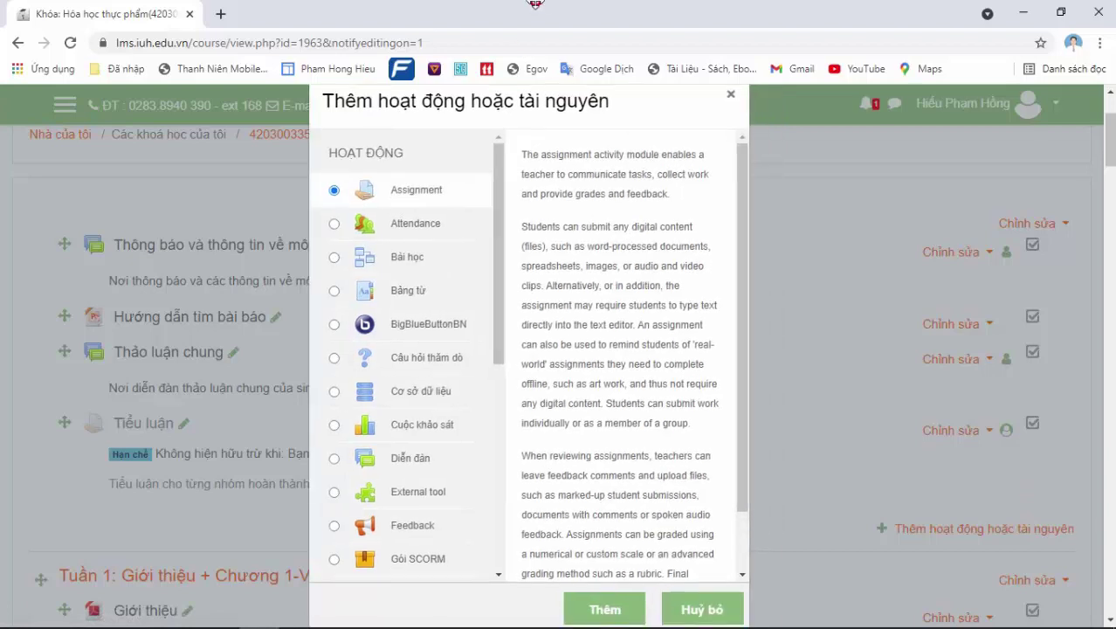
{"action": "left_click", "coordinate": [593, 607]}
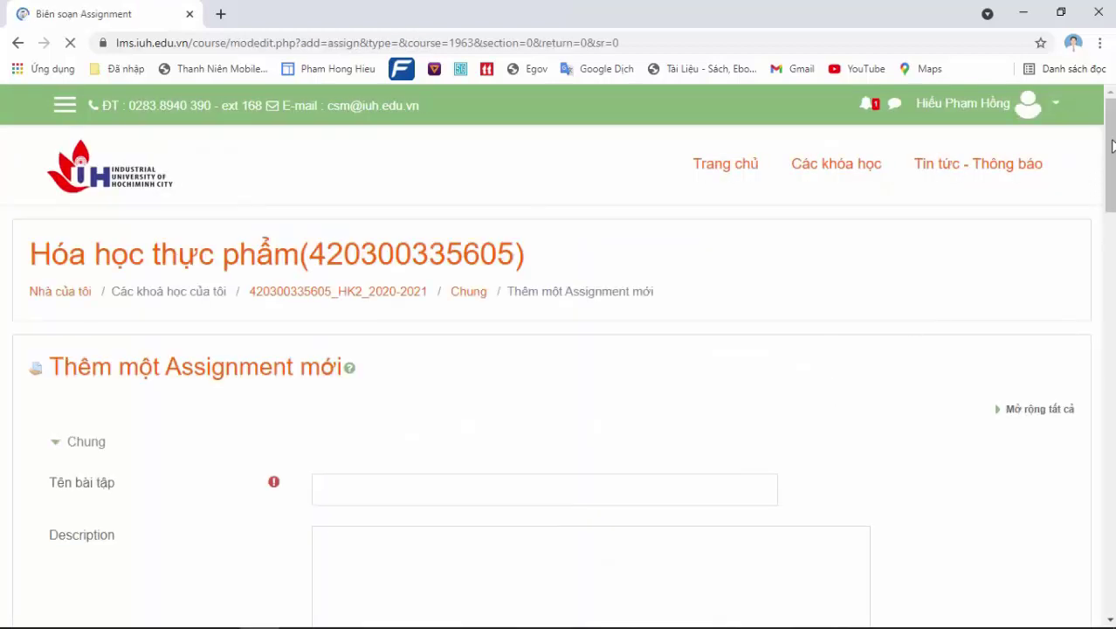
{"action": "scroll", "coordinate": [839, 432], "scroll_direction": "down", "scroll_amount": 2}
{"action": "scroll", "coordinate": [497, 350], "scroll_direction": "down", "scroll_amount": 1}
{"action": "left_click", "coordinate": [469, 263]}
Name the assignment 'Thi Cuối kỳ' and describe it as 'Thời gian 20 phút Nộp file định dang pdf'
{"action": "type", "text": "Thi "}
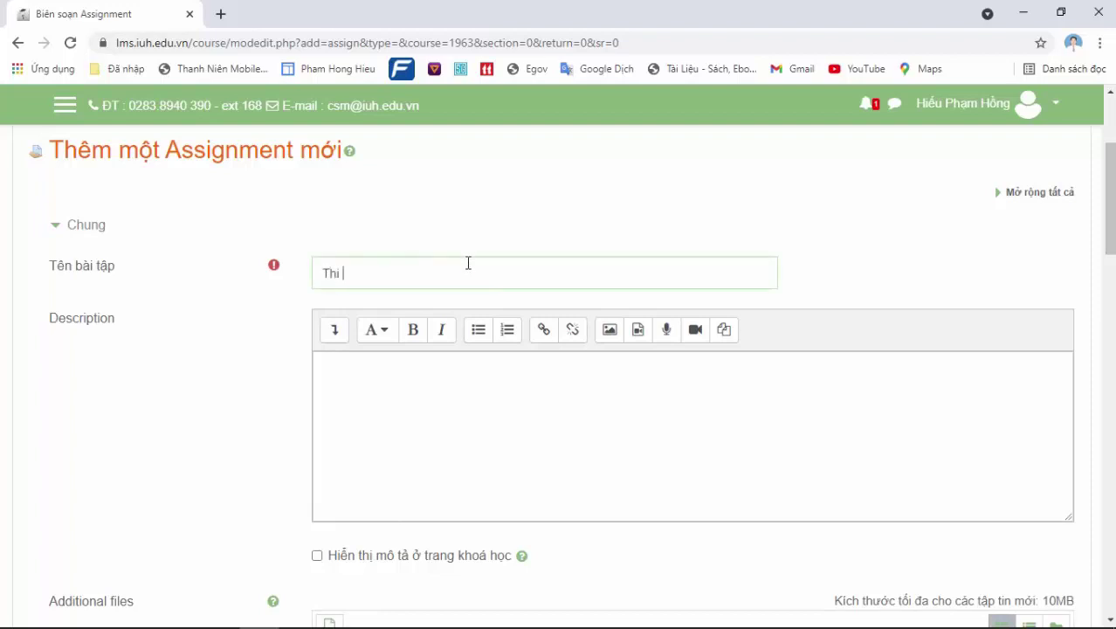
{"action": "type", "text": "Cuối kỳ"}
{"action": "left_click", "coordinate": [401, 360]}
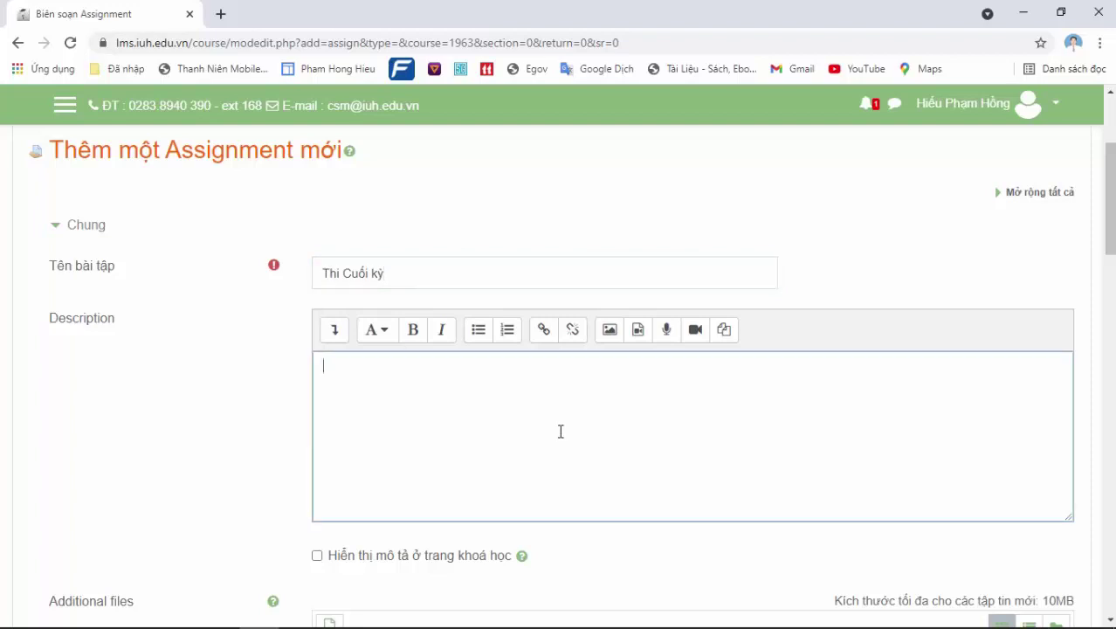
{"action": "type", "text": "Thời gian 20 phút "}
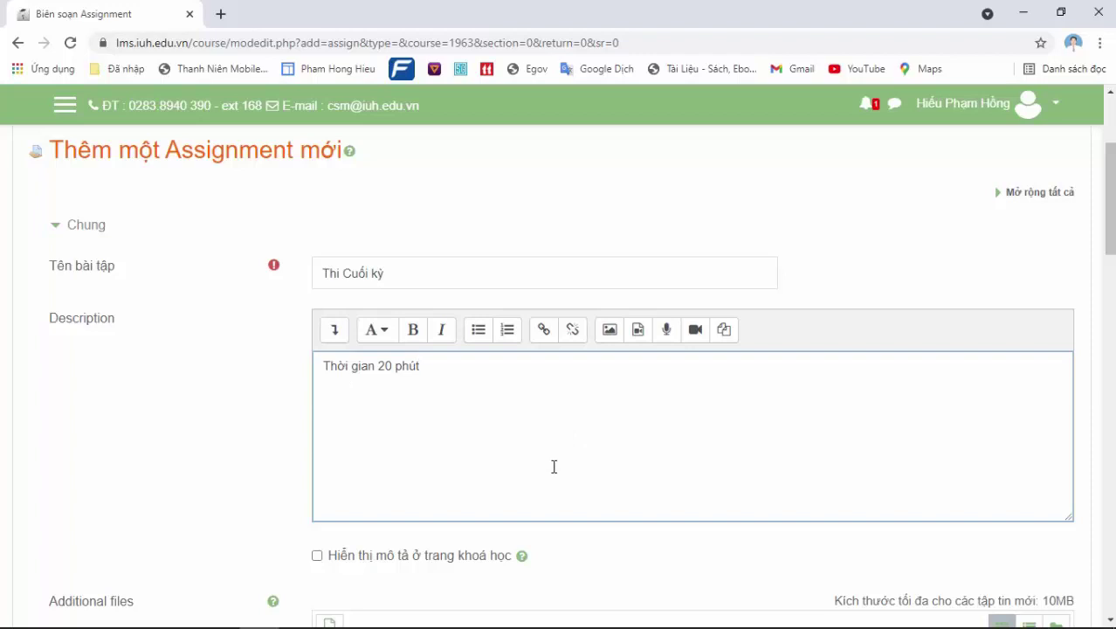
{"action": "type", "text": "Nộp file định dang pdf"}
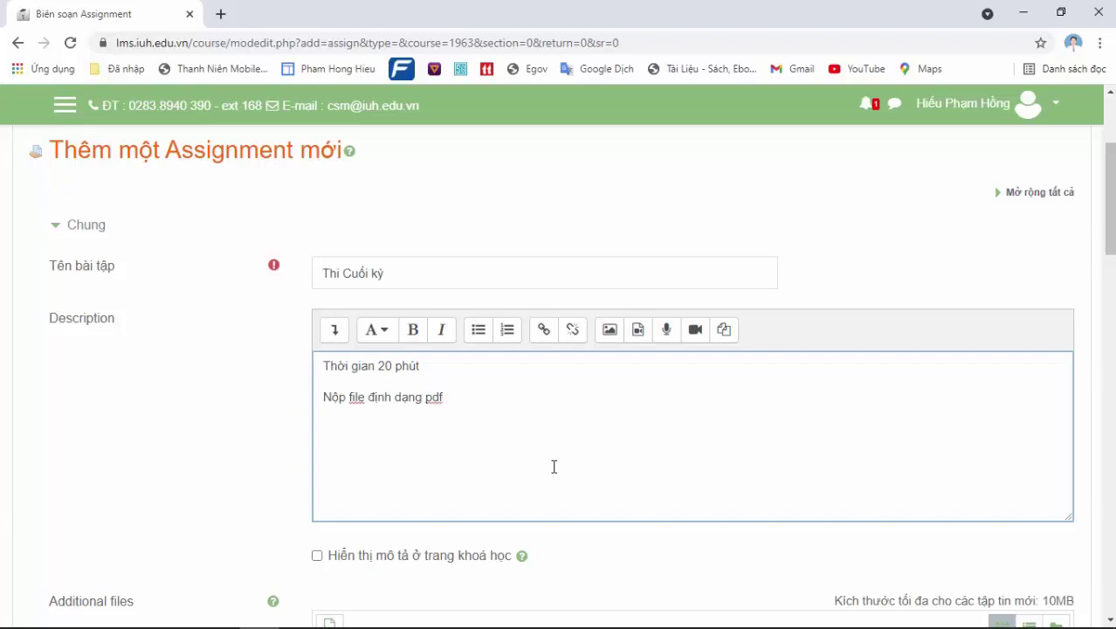
Add the A4-paper, photograph-to-PDF instruction and require a single PDF file in the description
{"action": "left_click", "coordinate": [499, 377]}
{"action": "key", "text": "Return"}
{"action": "type", "text": "Làm bài"}
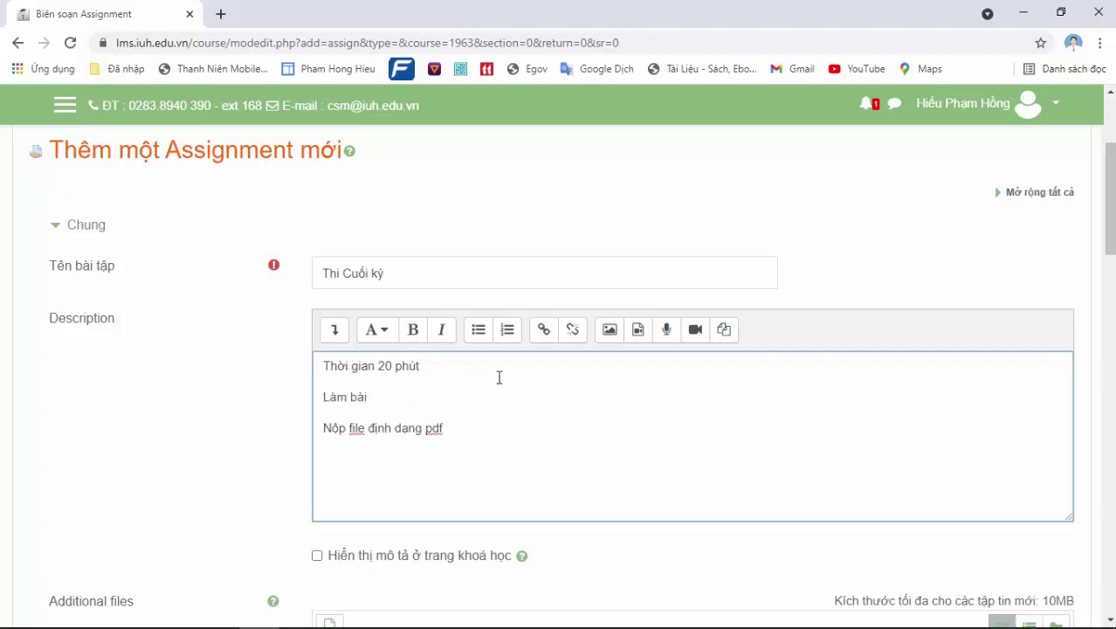
{"action": "type", "text": " trên giấy A4 (không k"}
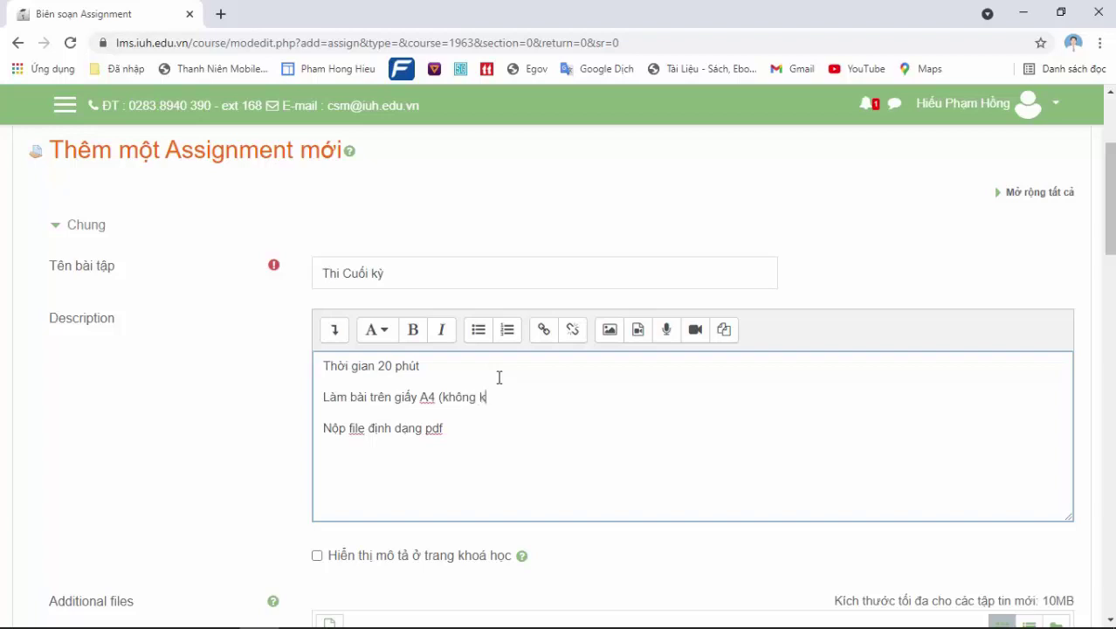
{"action": "type", "text": "ể "}
{"action": "type", "text": "ly"}
{"action": "type", "text": ")"}
{"action": "type", "text": ", chu"}
{"action": "type", "text": "p ảnh chuye"}
{"action": "type", "text": "ển "}
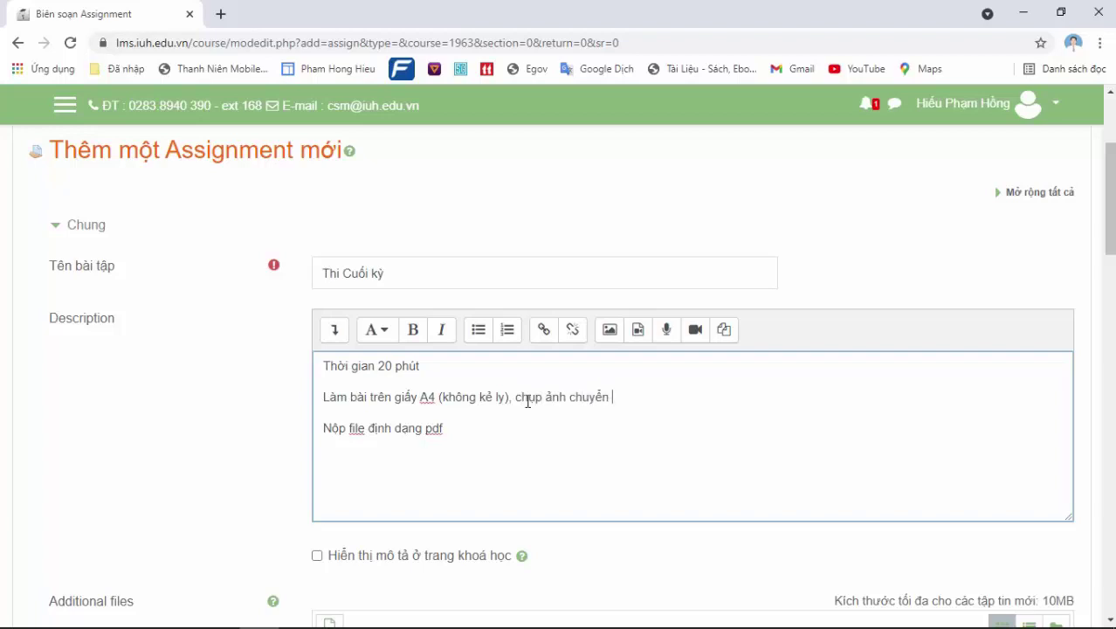
{"action": "type", "text": "thành file "}
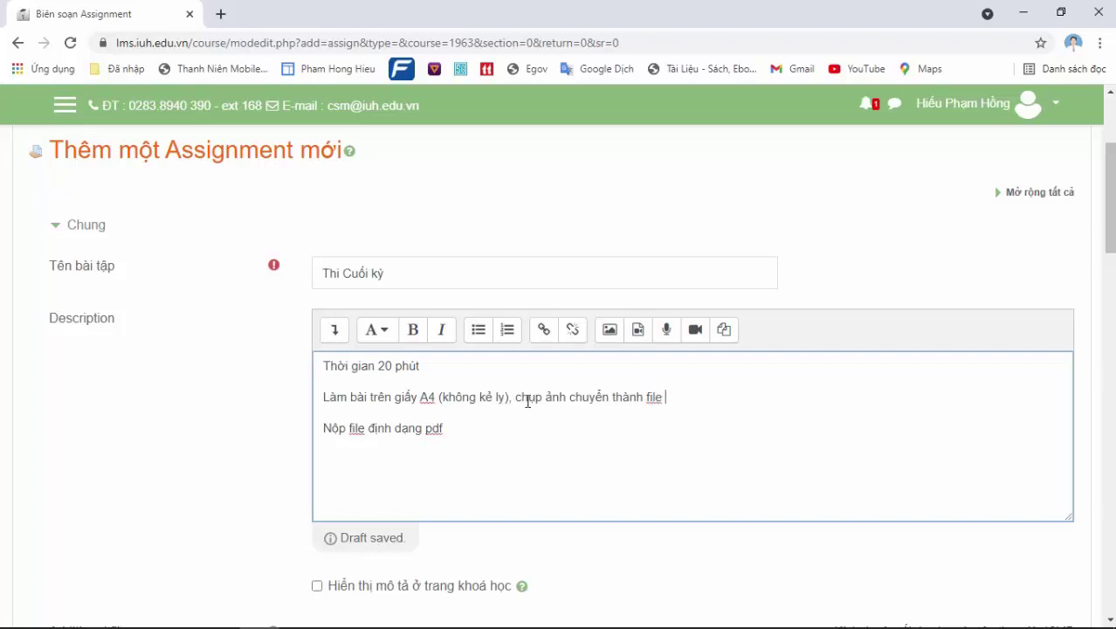
{"action": "type", "text": "pdf"}
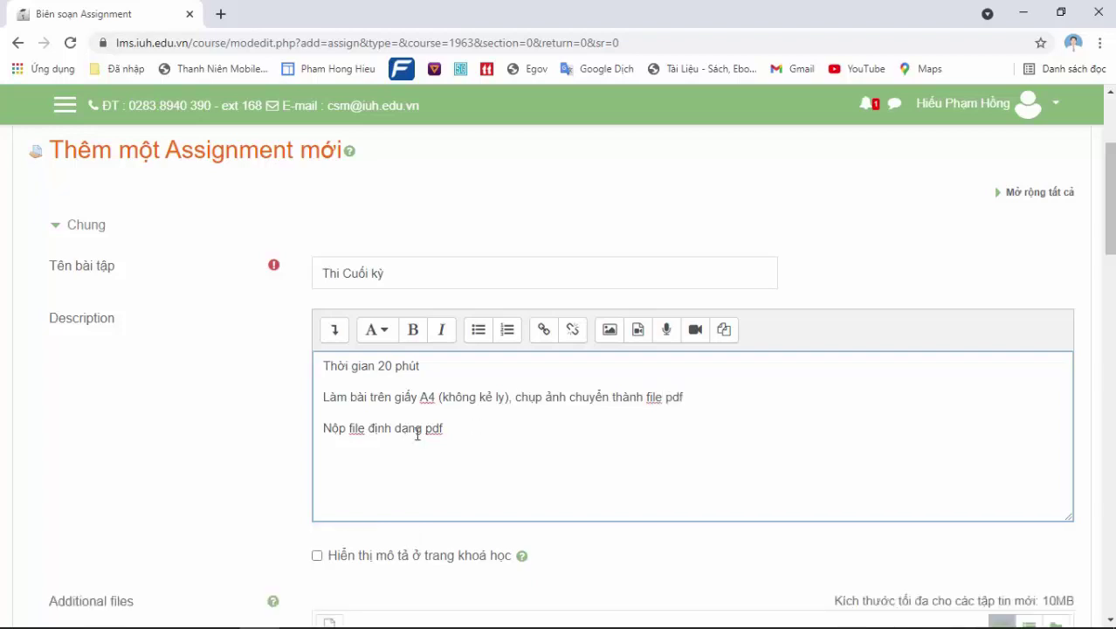
{"action": "left_click", "coordinate": [350, 429]}
{"action": "type", "text": "1 "}
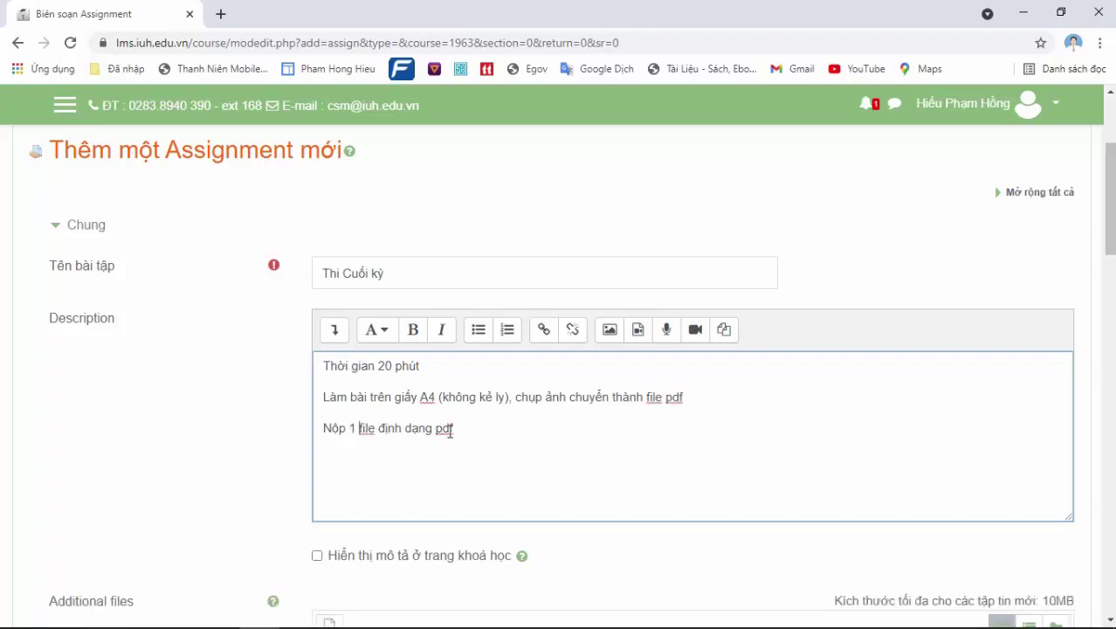
{"action": "type", "text": " duy nhaats"}
{"action": "left_click_drag", "start_coordinate": [1107, 175], "coordinate": [1106, 206]}
{"action": "scroll", "coordinate": [695, 319], "scroll_direction": "down", "scroll_amount": 3}
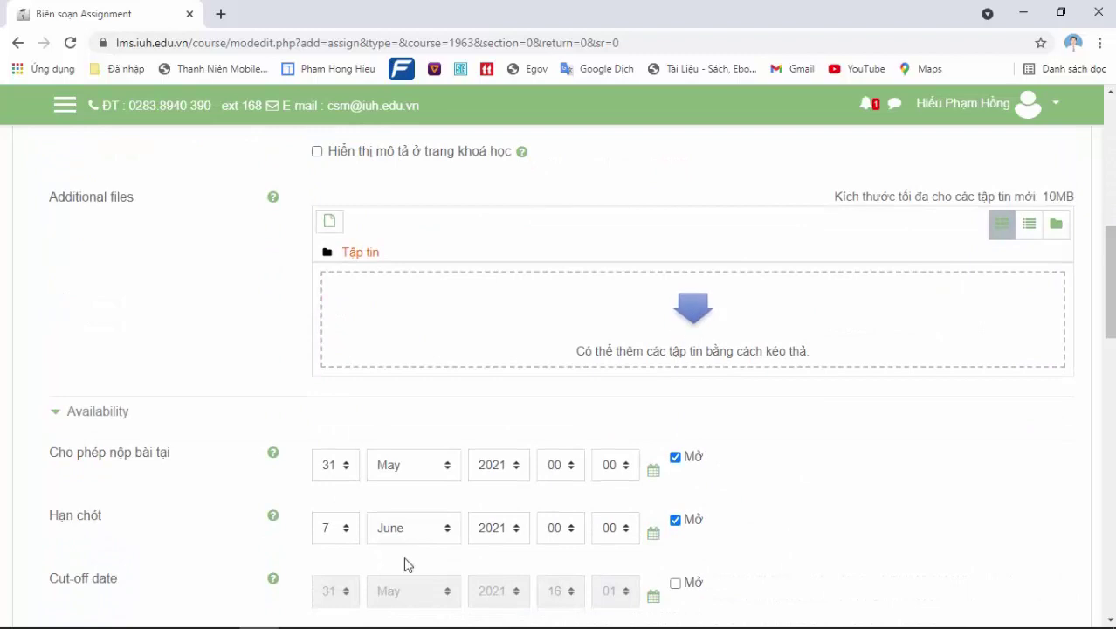
{"action": "mouse_move", "coordinate": [218, 620]}
{"action": "left_click", "coordinate": [241, 527]}
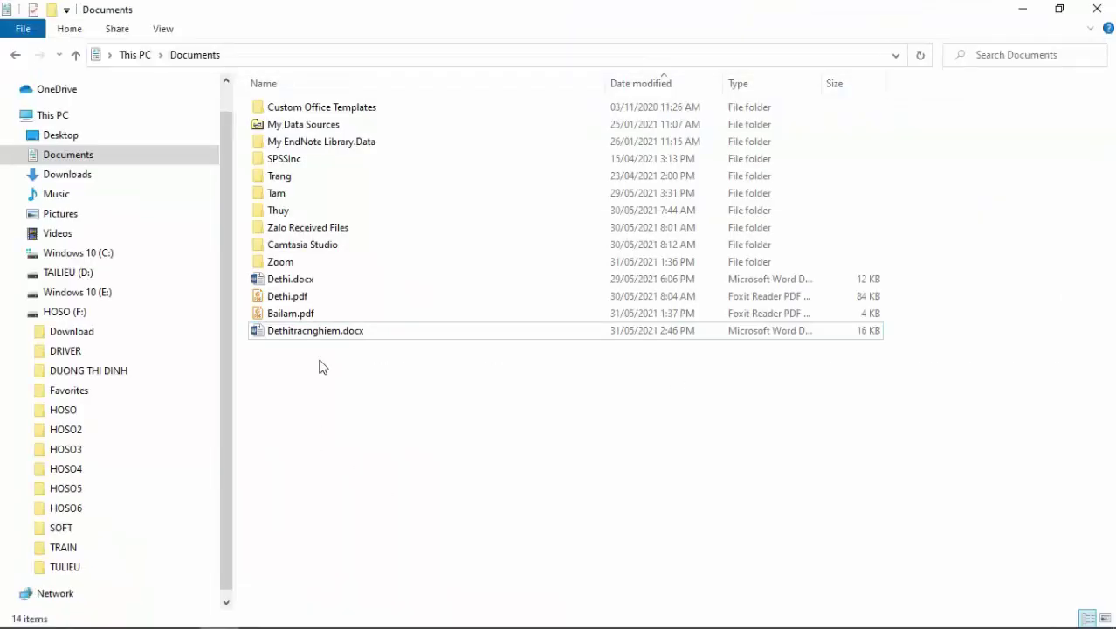
Drag Dethi.pdf from the Documents folder into the assignment's Additional files box
{"action": "left_click", "coordinate": [289, 297]}
{"action": "left_click_drag", "start_coordinate": [289, 297], "coordinate": [651, 350]}
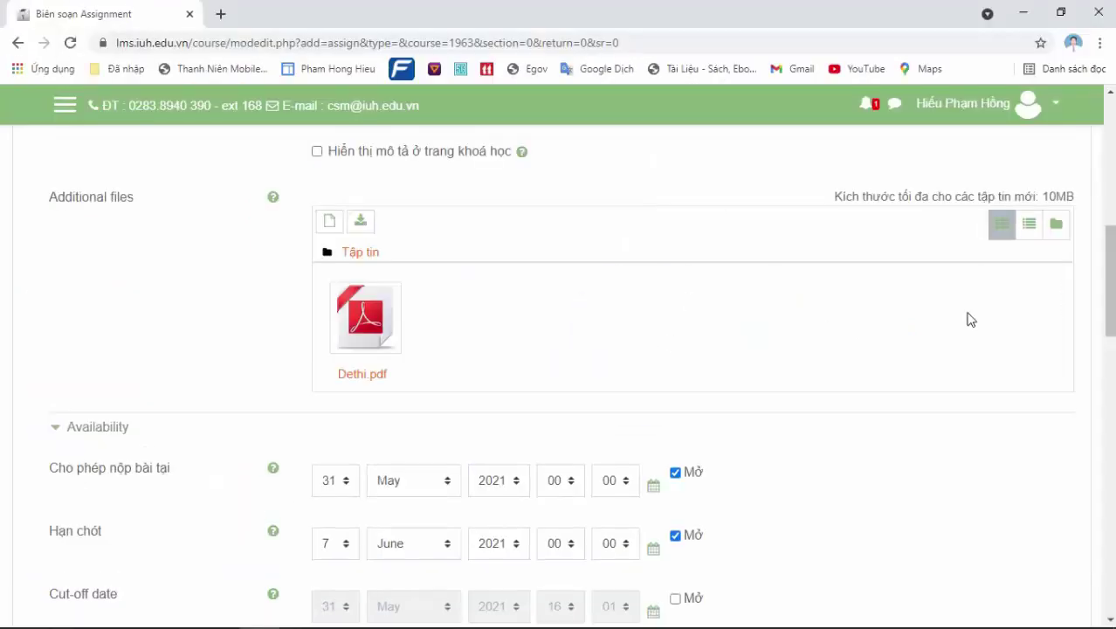
{"action": "left_click_drag", "start_coordinate": [1108, 272], "coordinate": [1111, 273]}
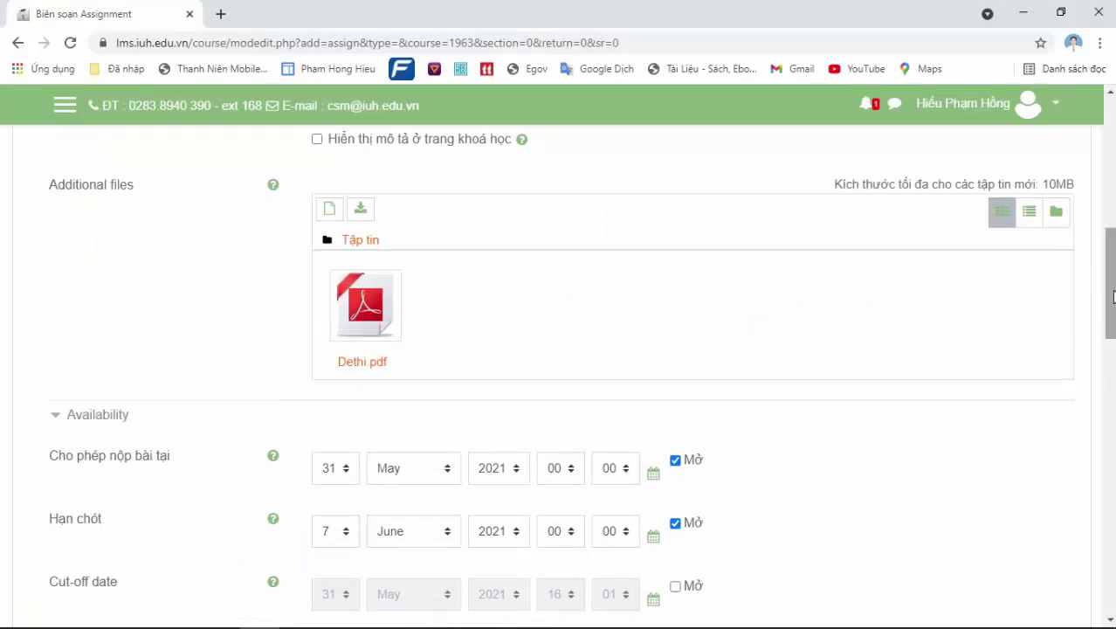
Set submissions to open at 16:10 on 31 May 2021
{"action": "scroll", "coordinate": [512, 329], "scroll_direction": "down", "scroll_amount": 2}
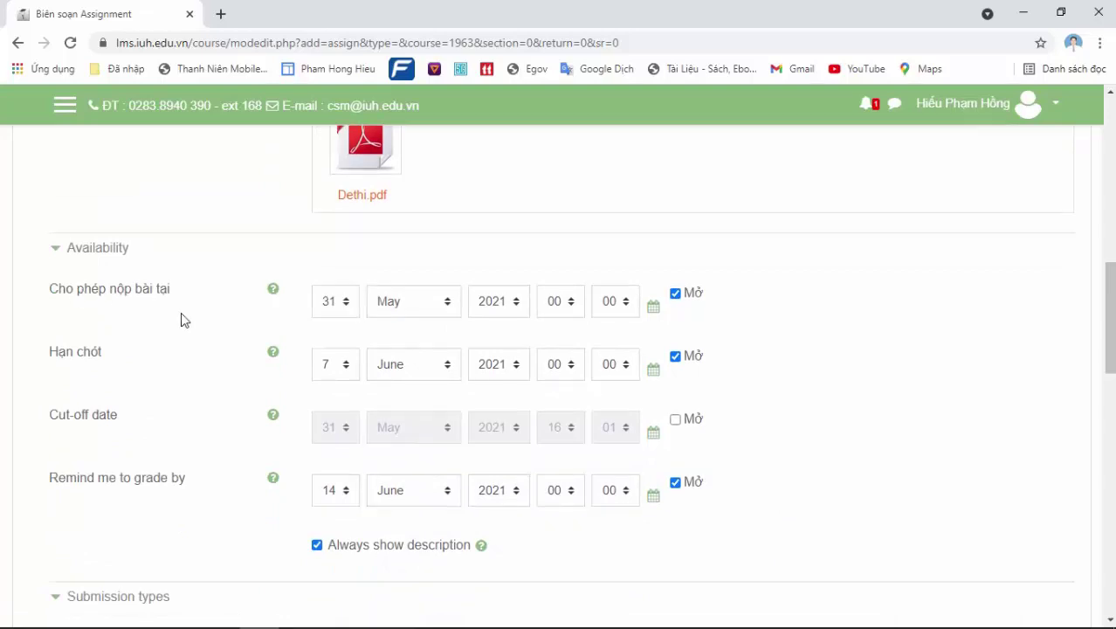
{"action": "mouse_move", "coordinate": [533, 626]}
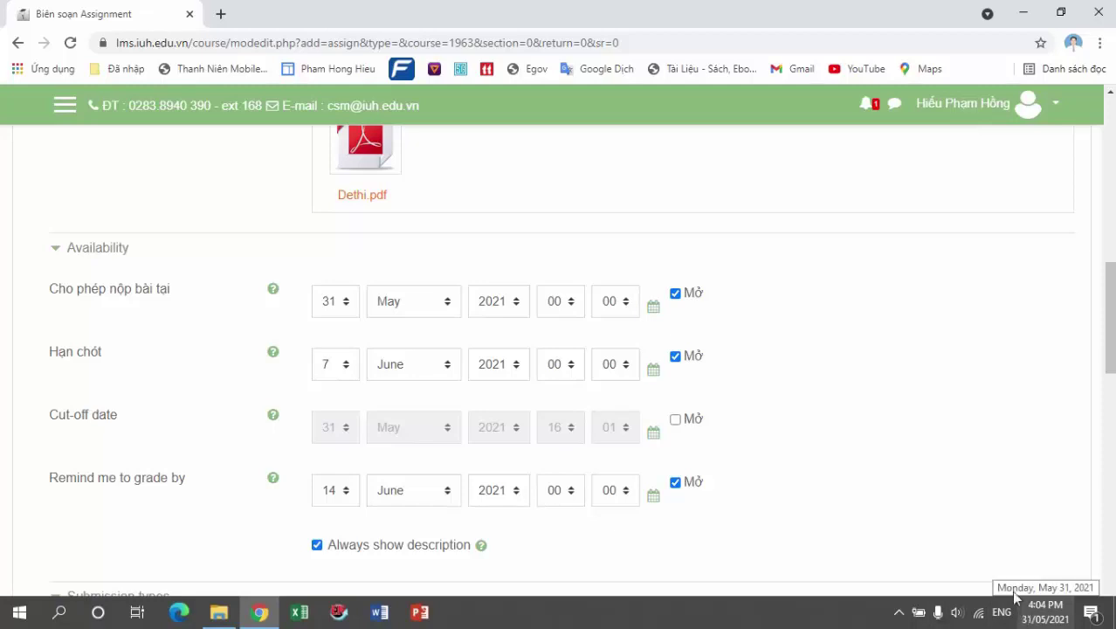
{"action": "left_click", "coordinate": [560, 302]}
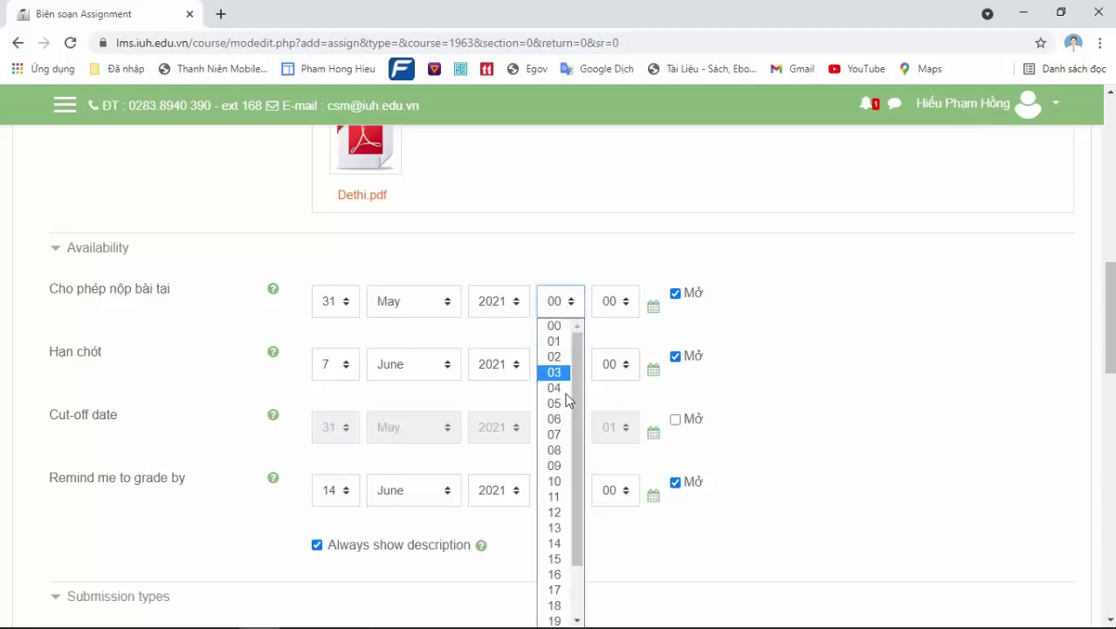
{"action": "left_click", "coordinate": [554, 574]}
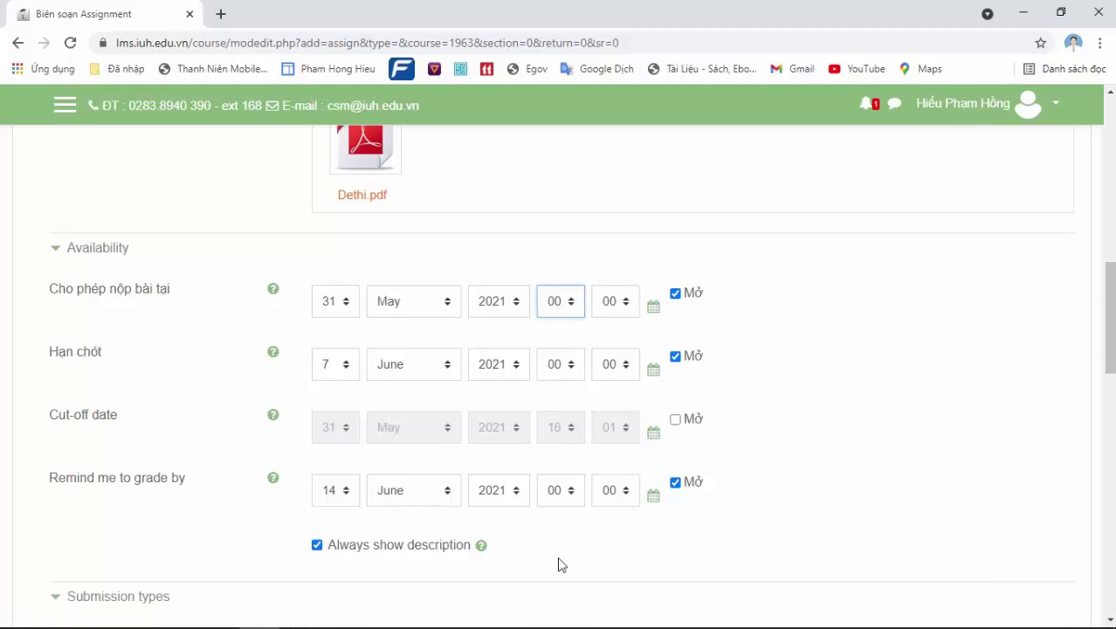
{"action": "left_click", "coordinate": [613, 305]}
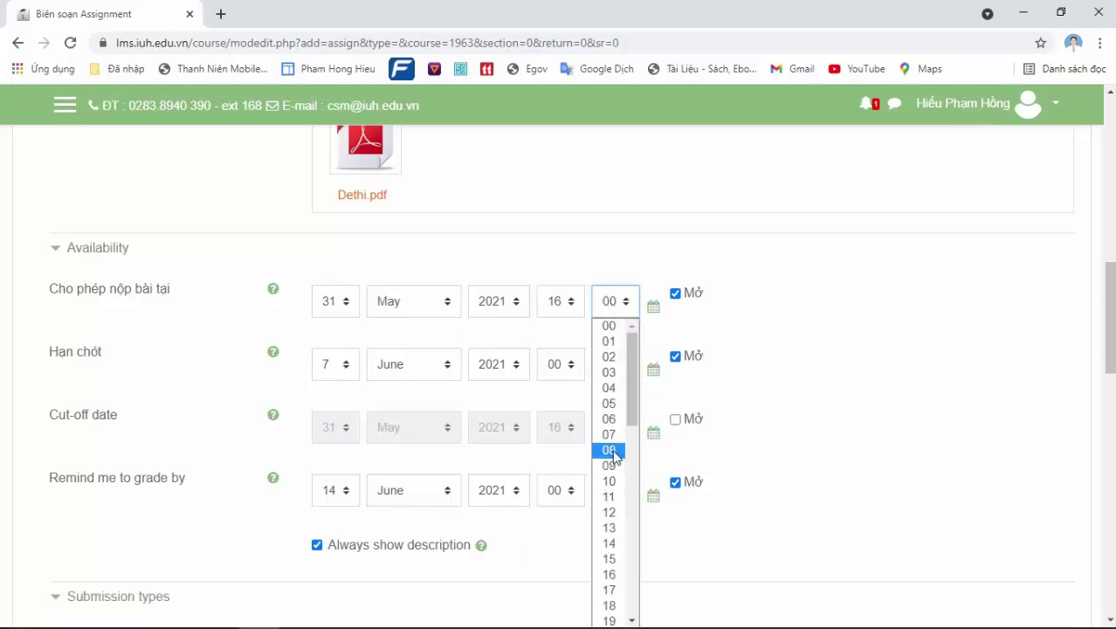
{"action": "left_click", "coordinate": [610, 481]}
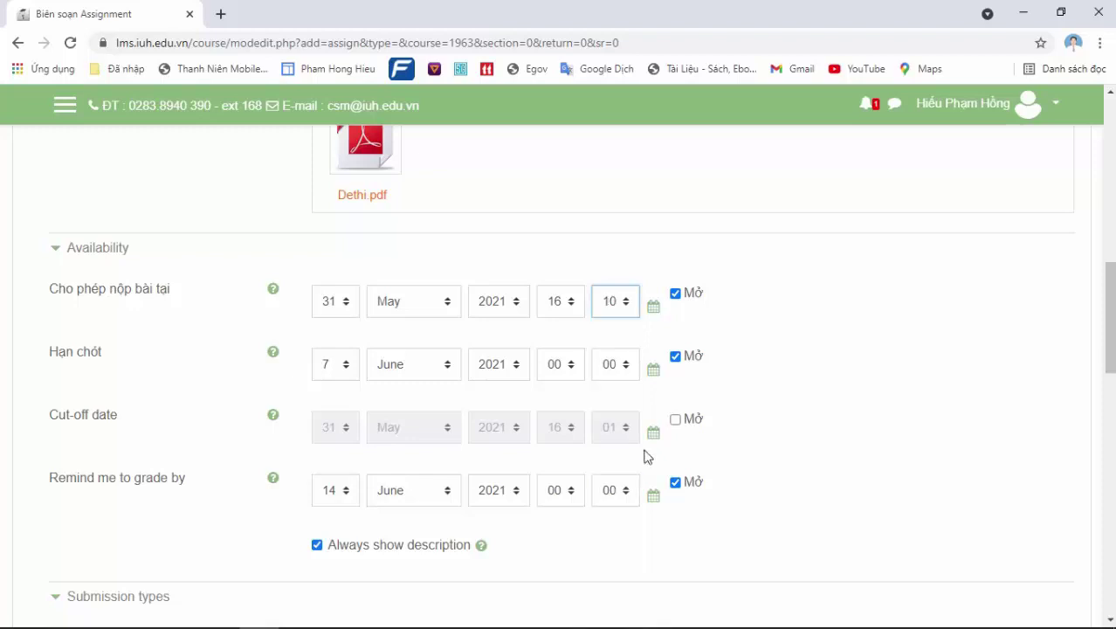
{"action": "left_click", "coordinate": [560, 370]}
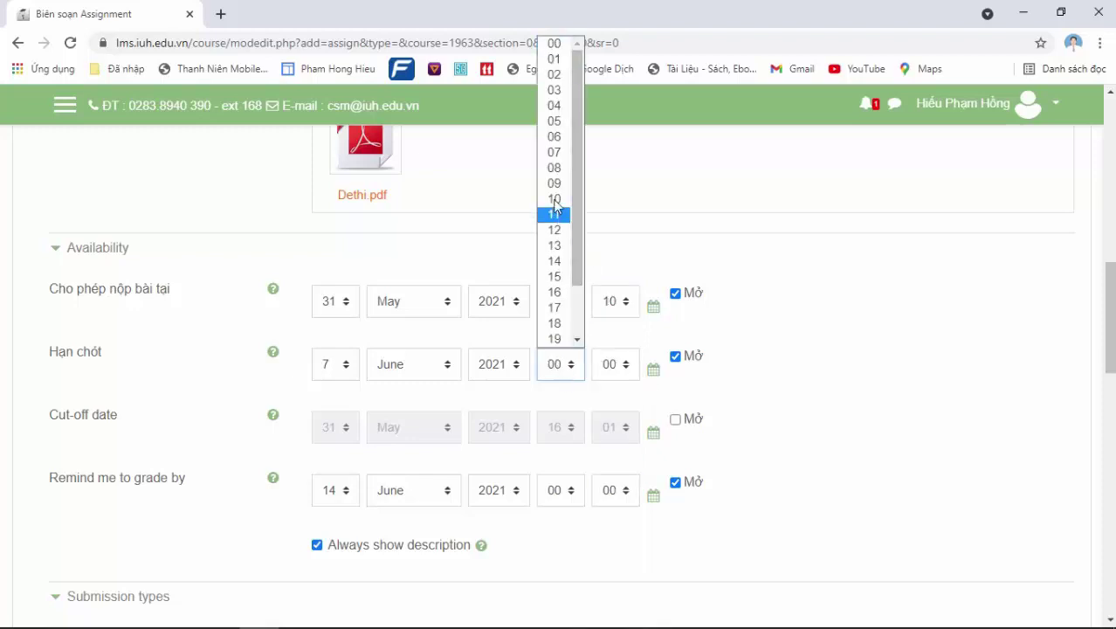
{"action": "left_click", "coordinate": [612, 306]}
{"action": "left_click", "coordinate": [610, 306]}
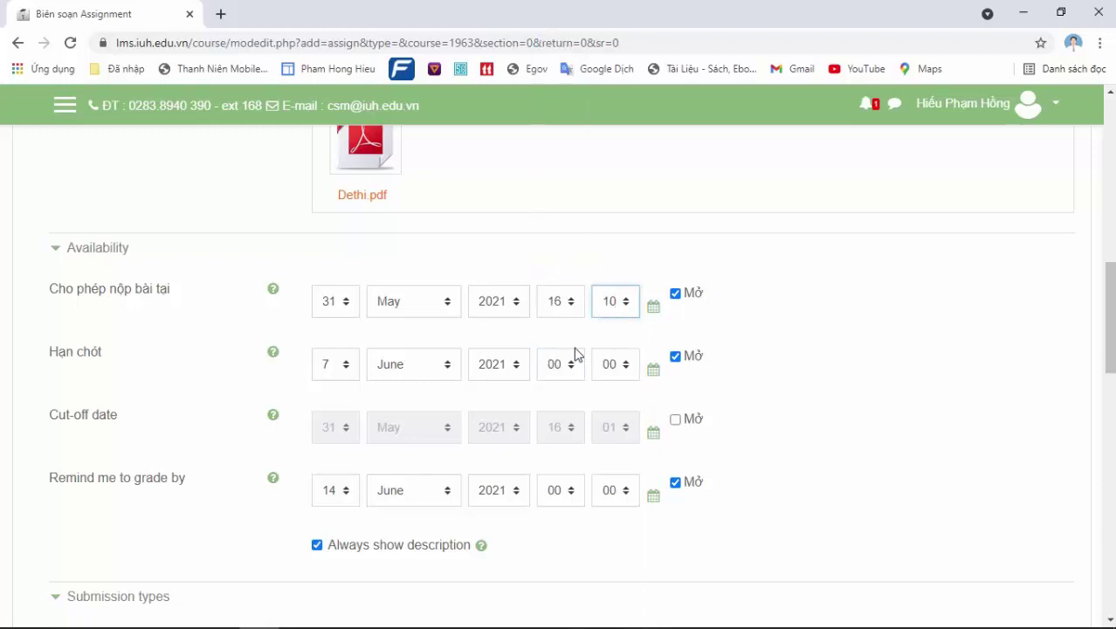
Set the due date to 31 May 2021 at 16:15
{"action": "left_click", "coordinate": [395, 374]}
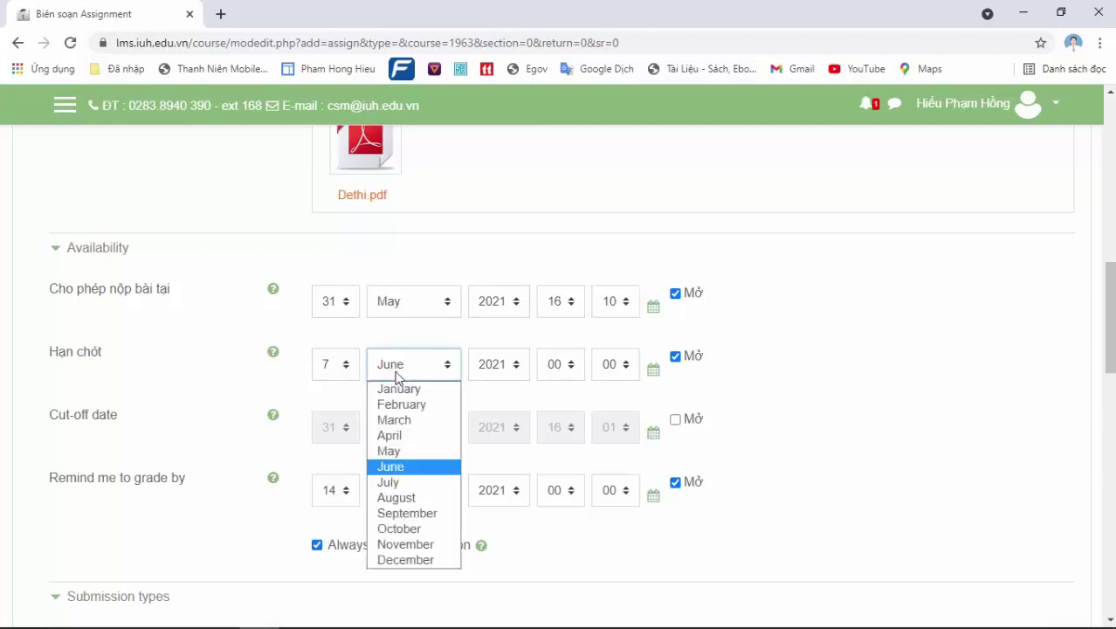
{"action": "left_click", "coordinate": [403, 453]}
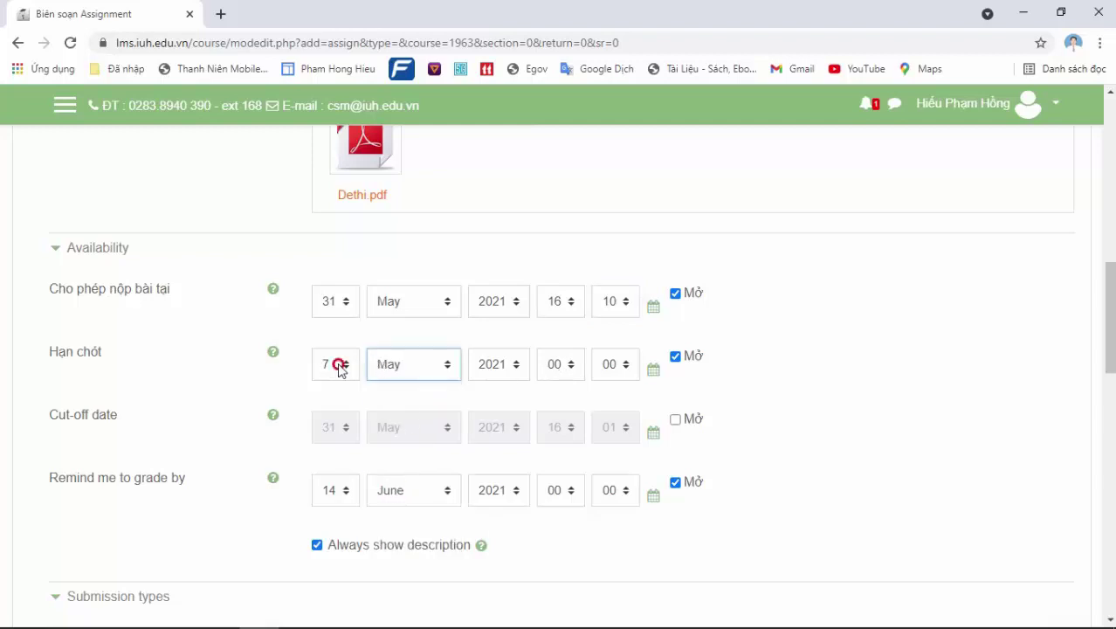
{"action": "left_click", "coordinate": [339, 365]}
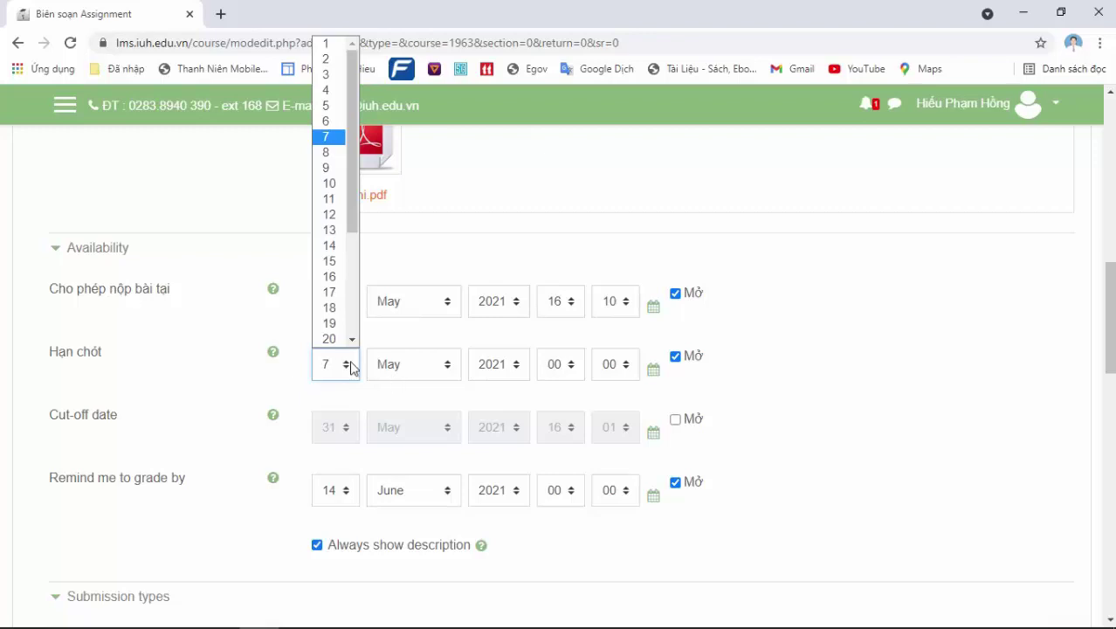
{"action": "left_click_drag", "start_coordinate": [358, 230], "coordinate": [359, 241]}
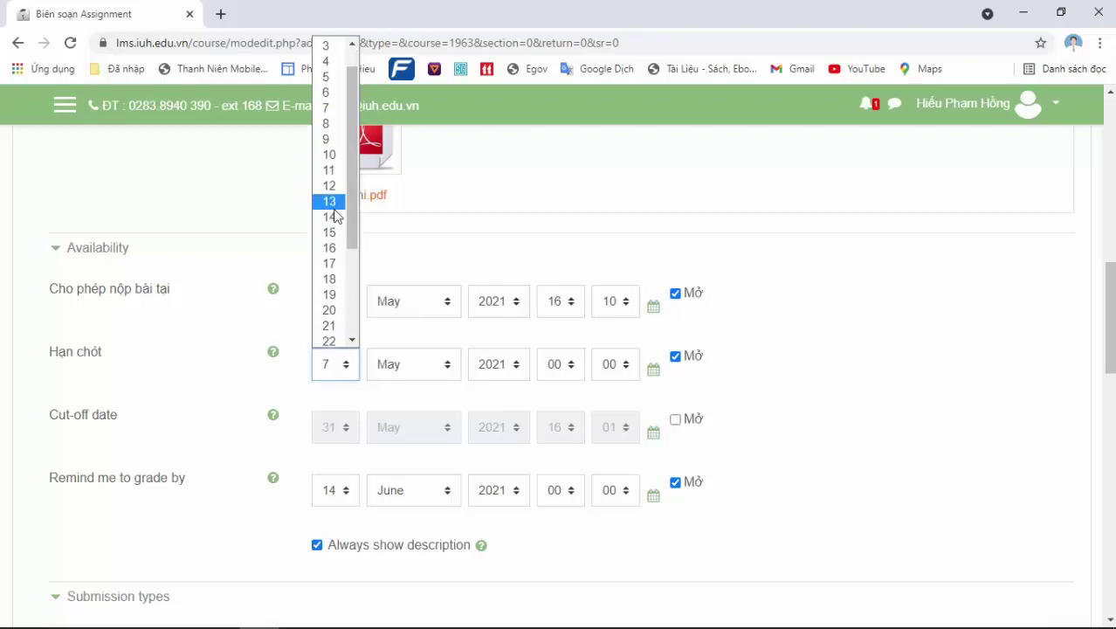
{"action": "left_click", "coordinate": [329, 248]}
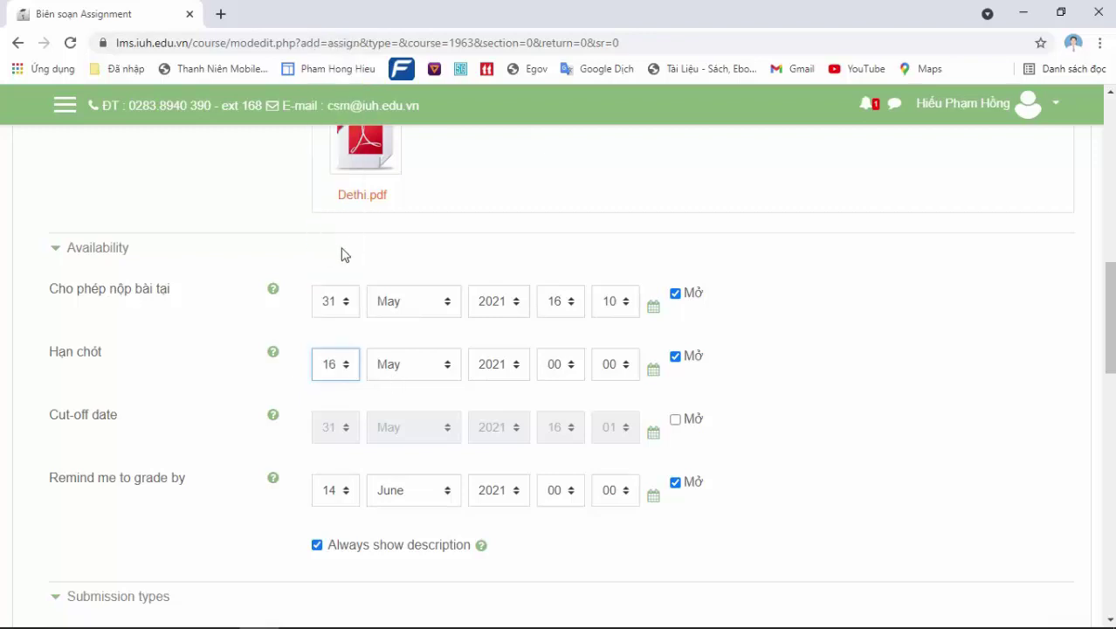
{"action": "left_click", "coordinate": [331, 364]}
{"action": "scroll", "coordinate": [330, 324], "scroll_direction": "down", "scroll_amount": 1}
{"action": "left_click", "coordinate": [350, 309]}
{"action": "left_click", "coordinate": [330, 339]}
{"action": "left_click", "coordinate": [554, 367]}
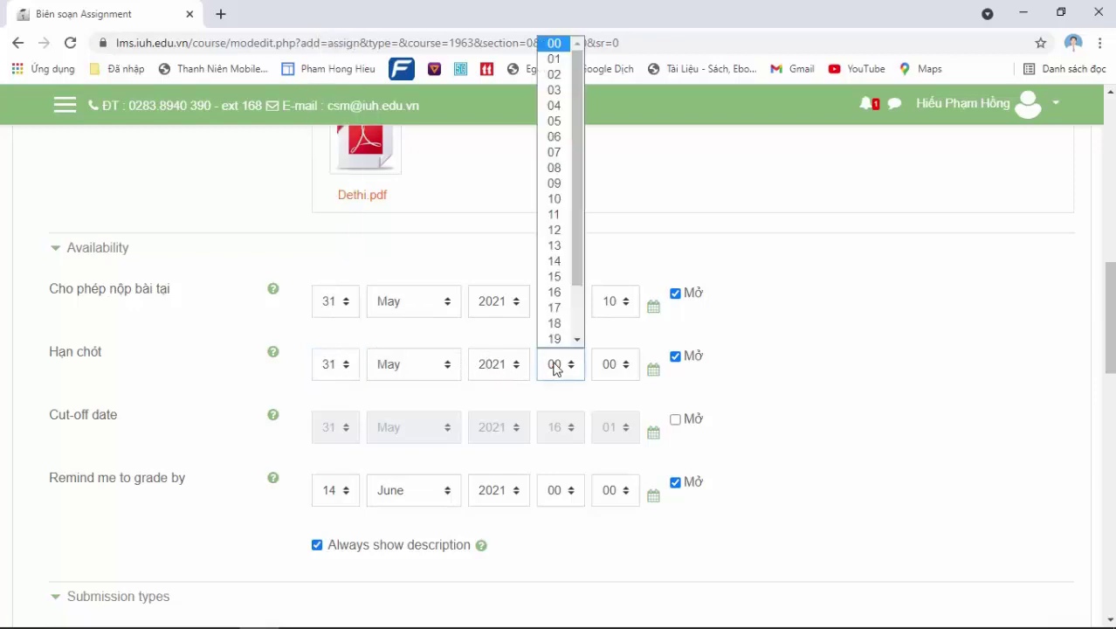
{"action": "left_click", "coordinate": [554, 293]}
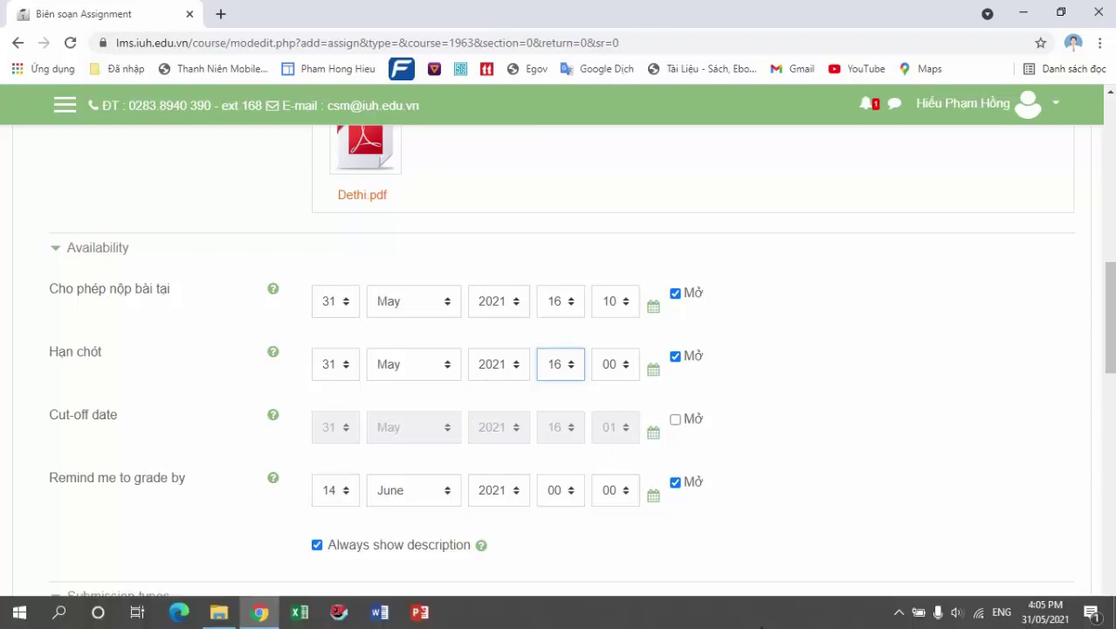
{"action": "left_click", "coordinate": [618, 372]}
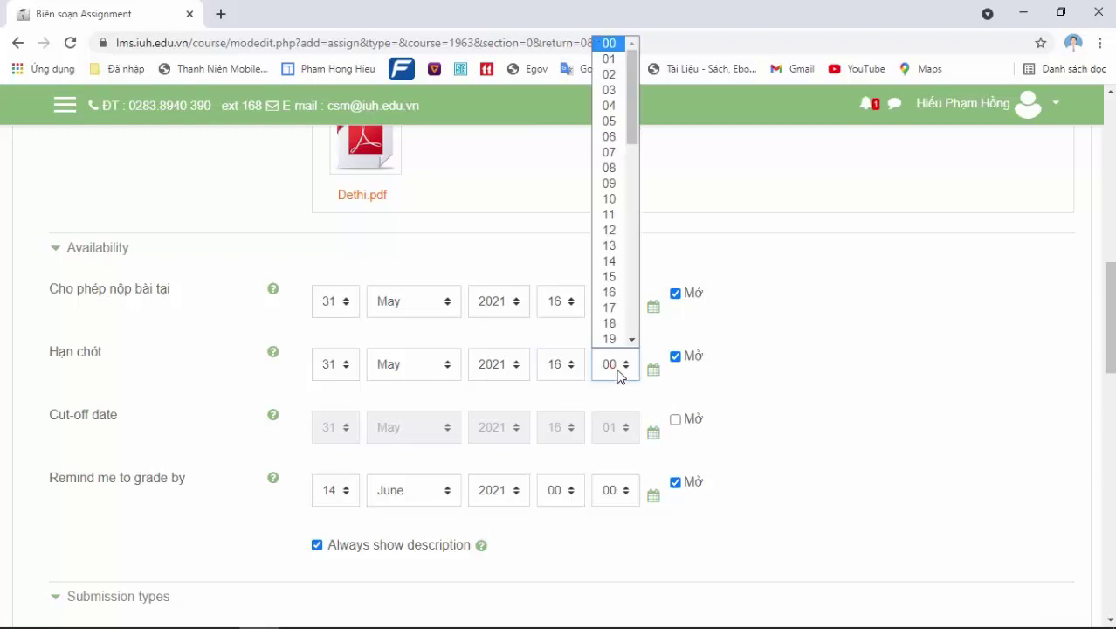
{"action": "left_click", "coordinate": [622, 276]}
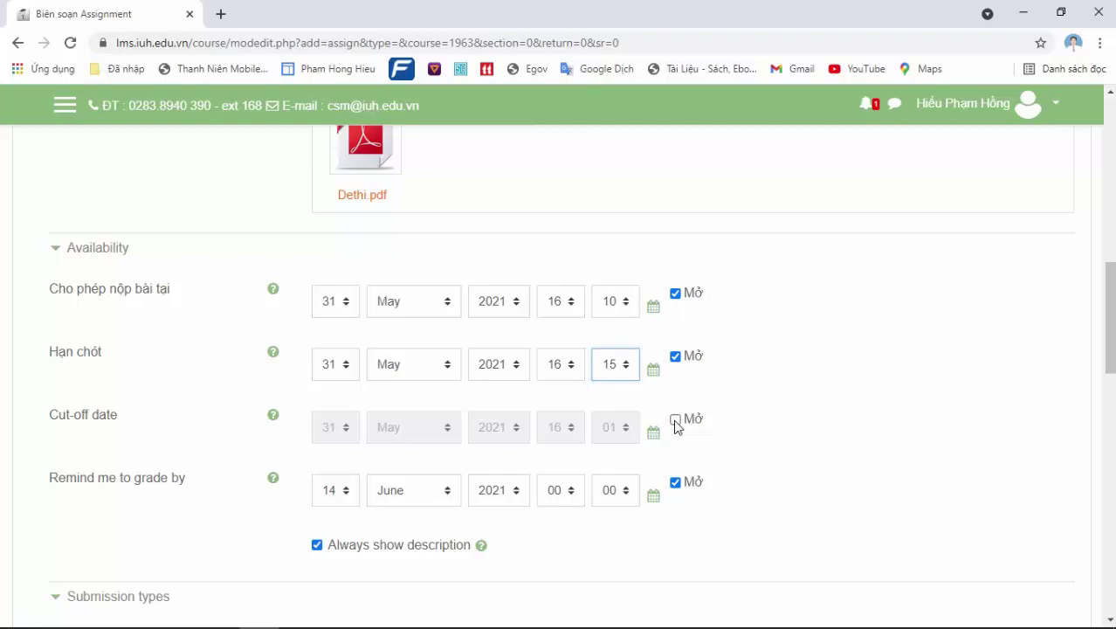
Enable the cut-off date and set it to 16:20
{"action": "left_click", "coordinate": [676, 422]}
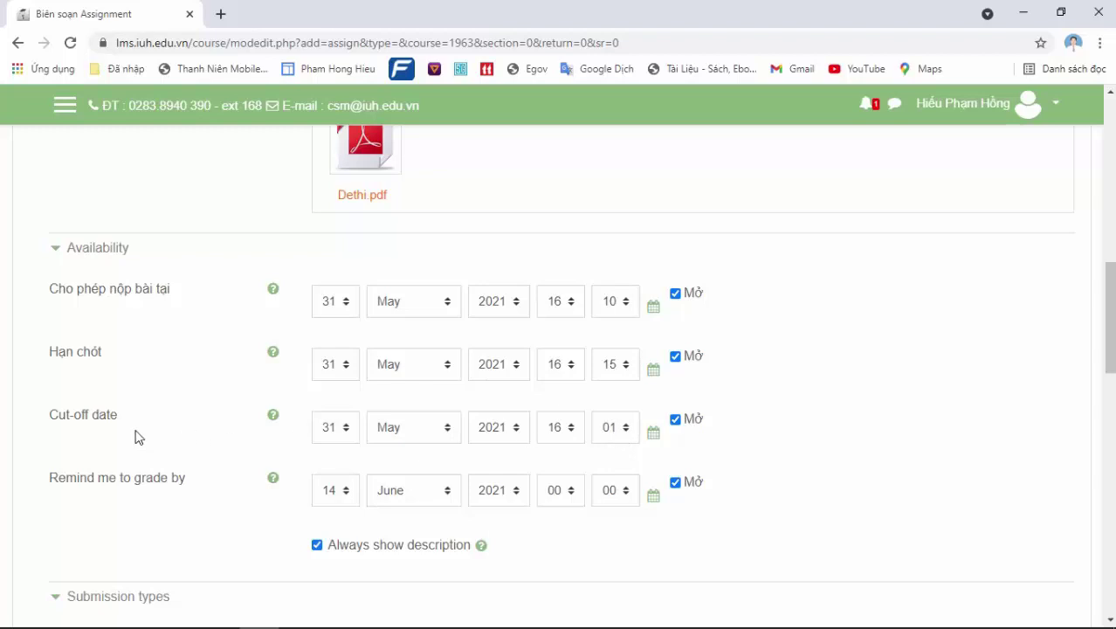
{"action": "left_click", "coordinate": [617, 440]}
{"action": "left_click", "coordinate": [617, 439]}
{"action": "left_click", "coordinate": [617, 439]}
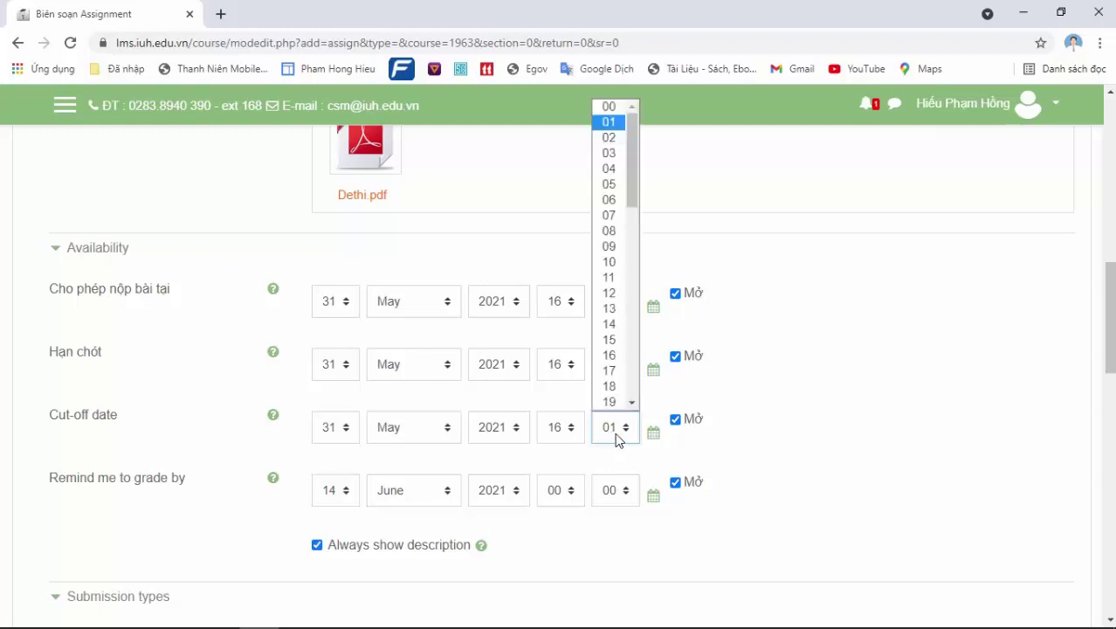
{"action": "left_click", "coordinate": [608, 339]}
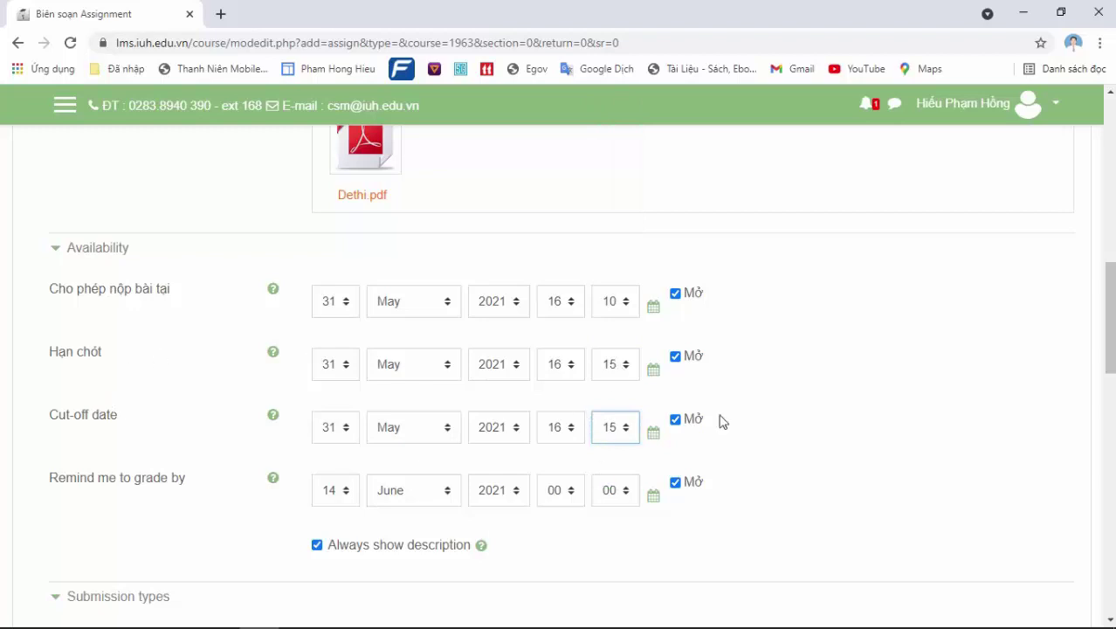
{"action": "left_click", "coordinate": [628, 433]}
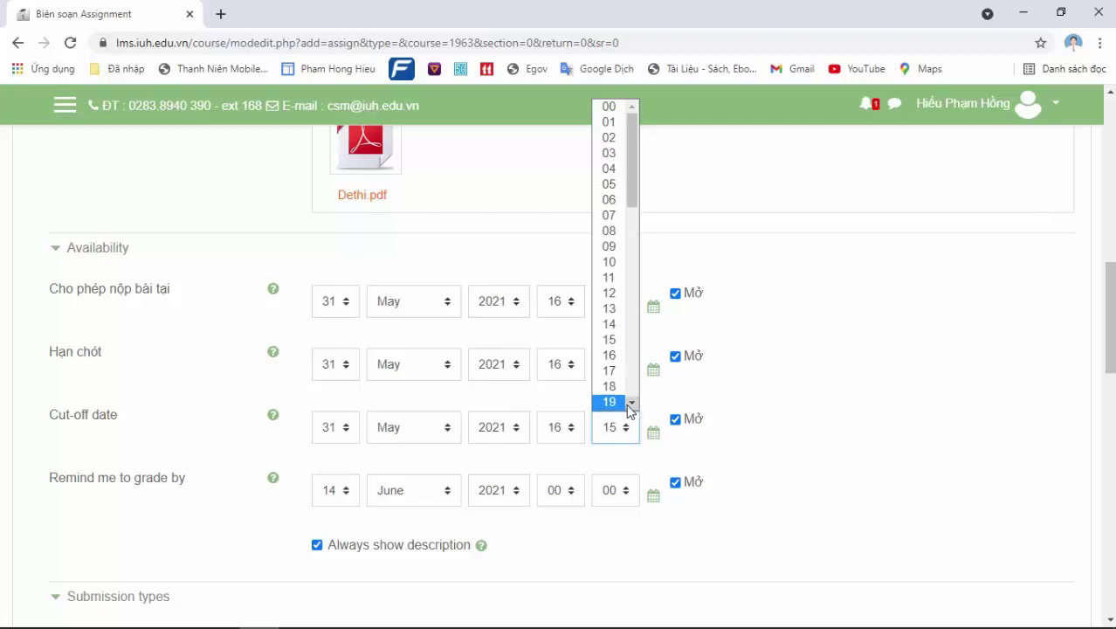
{"action": "left_click", "coordinate": [632, 404]}
{"action": "left_click", "coordinate": [632, 405]}
{"action": "left_click", "coordinate": [631, 405]}
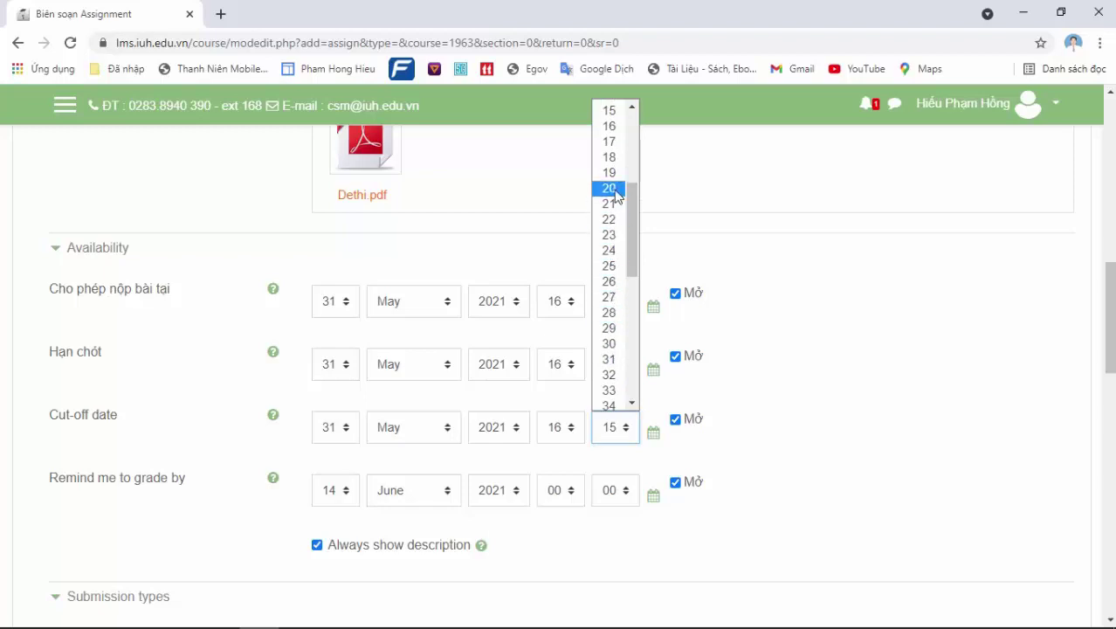
{"action": "left_click", "coordinate": [636, 146]}
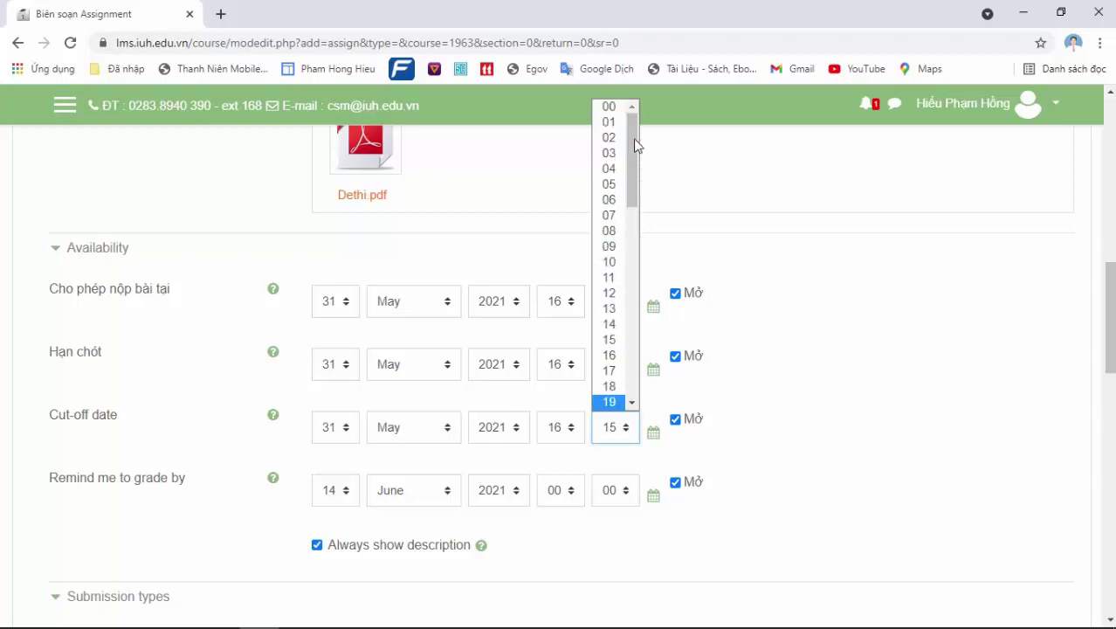
{"action": "left_click", "coordinate": [631, 406]}
{"action": "left_click", "coordinate": [631, 406]}
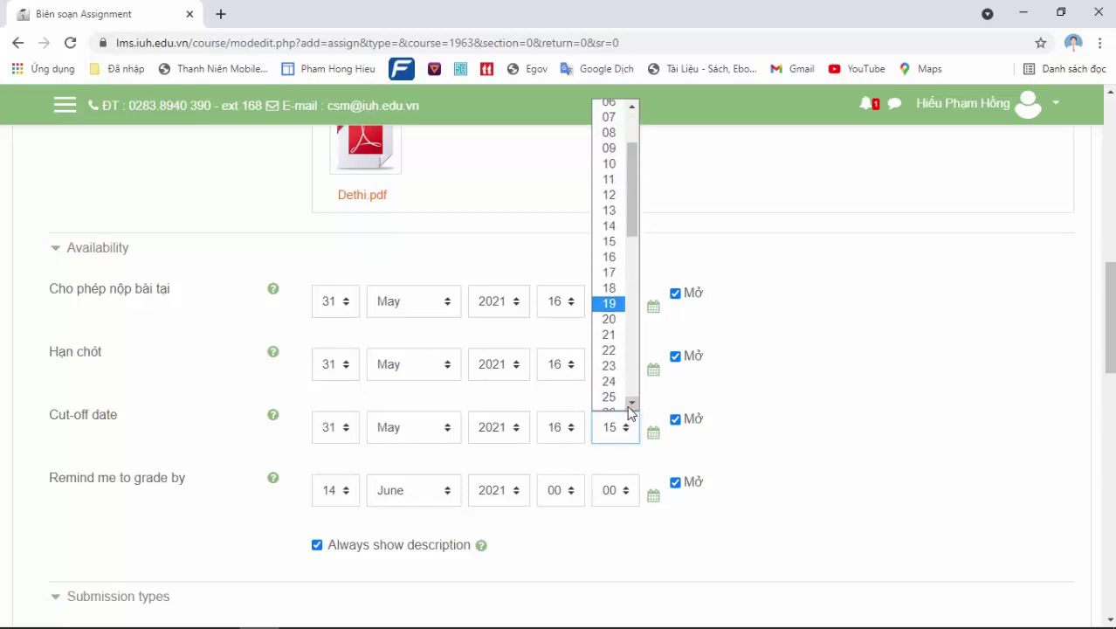
{"action": "left_click", "coordinate": [609, 320]}
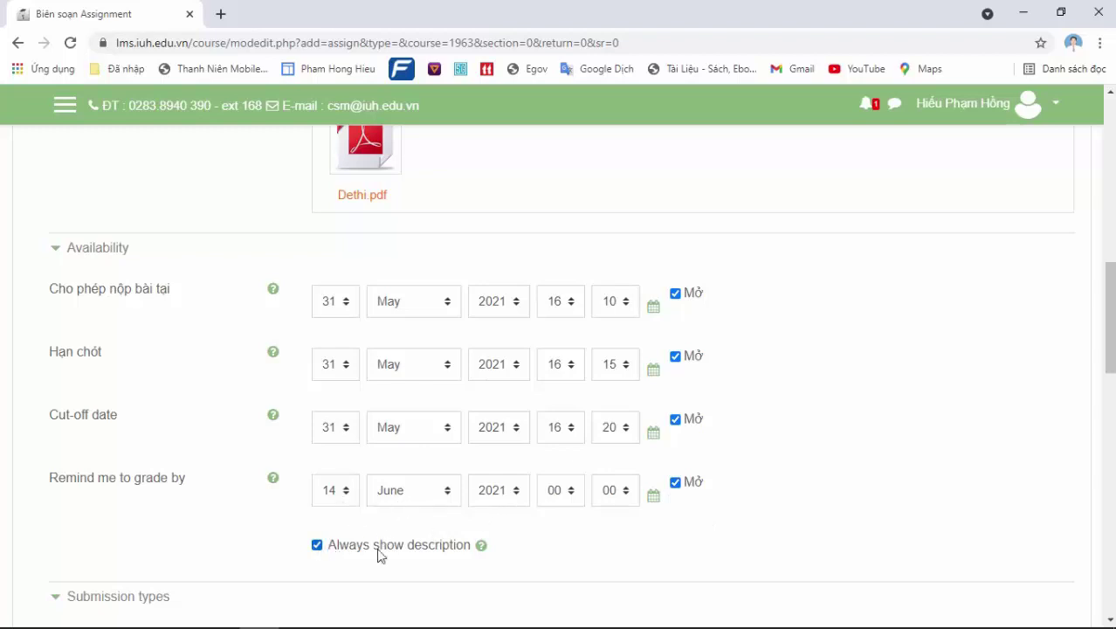
Turn off 'Always show description' and move down to the maximum uploaded files setting
{"action": "left_click", "coordinate": [318, 546]}
{"action": "left_click_drag", "start_coordinate": [1111, 291], "coordinate": [1111, 292]}
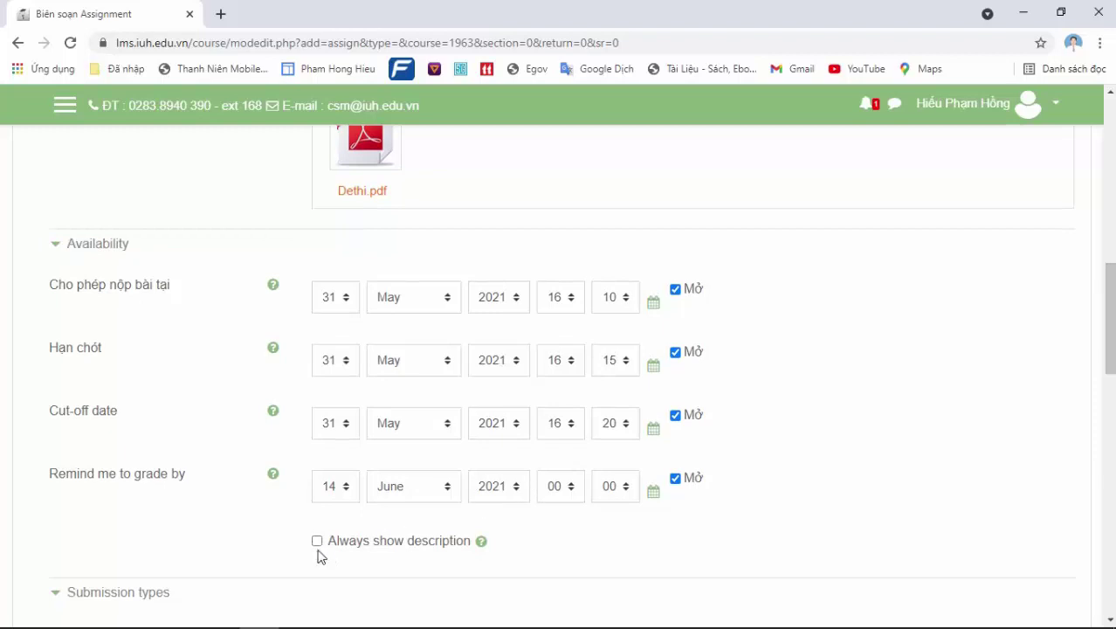
{"action": "mouse_move", "coordinate": [1110, 290]}
{"action": "left_mouse_down"}
{"action": "mouse_move", "coordinate": [1110, 453]}
{"action": "mouse_move", "coordinate": [1109, 301]}
{"action": "left_mouse_up"}
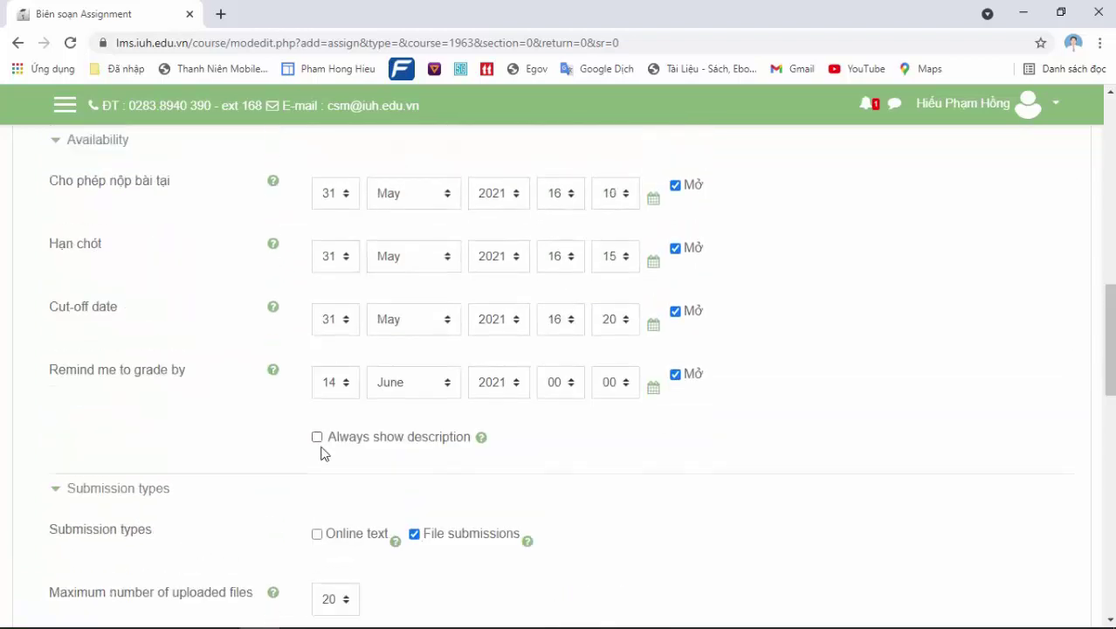
{"action": "left_click_drag", "start_coordinate": [1110, 314], "coordinate": [1111, 356]}
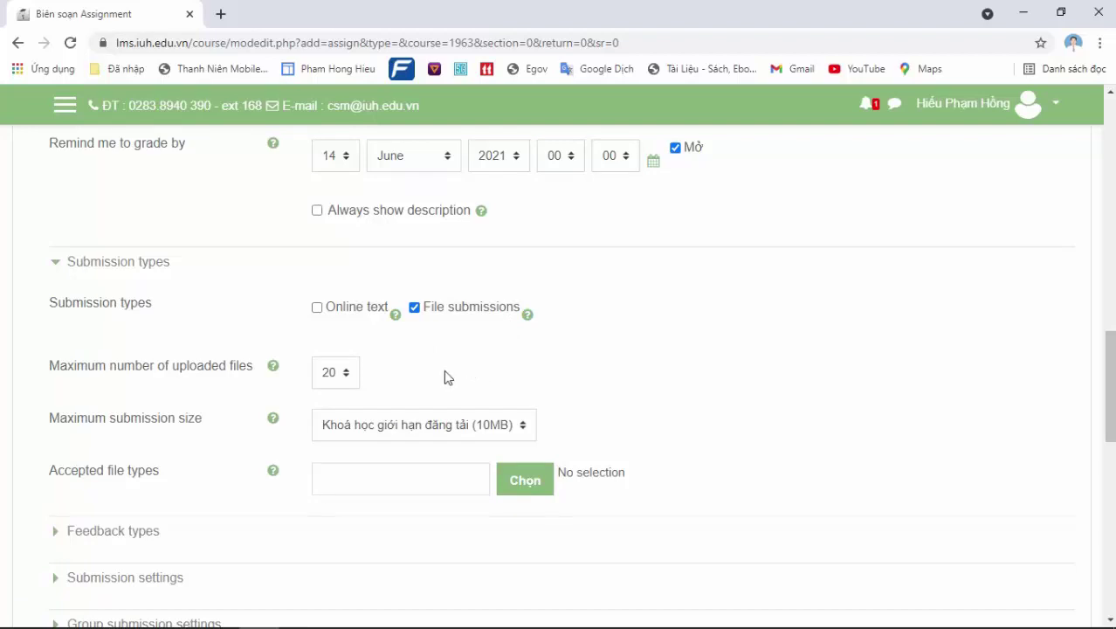
{"action": "left_click", "coordinate": [329, 374]}
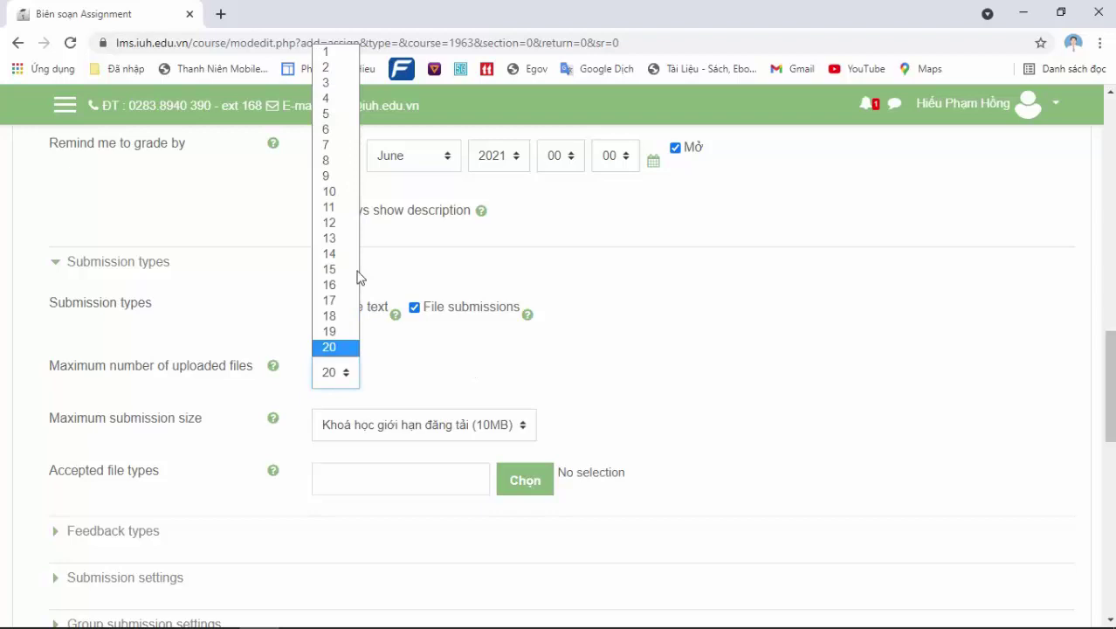
Limit submissions to 1 uploaded file and accept only PDF (.pdf) documents
{"action": "left_click", "coordinate": [327, 52]}
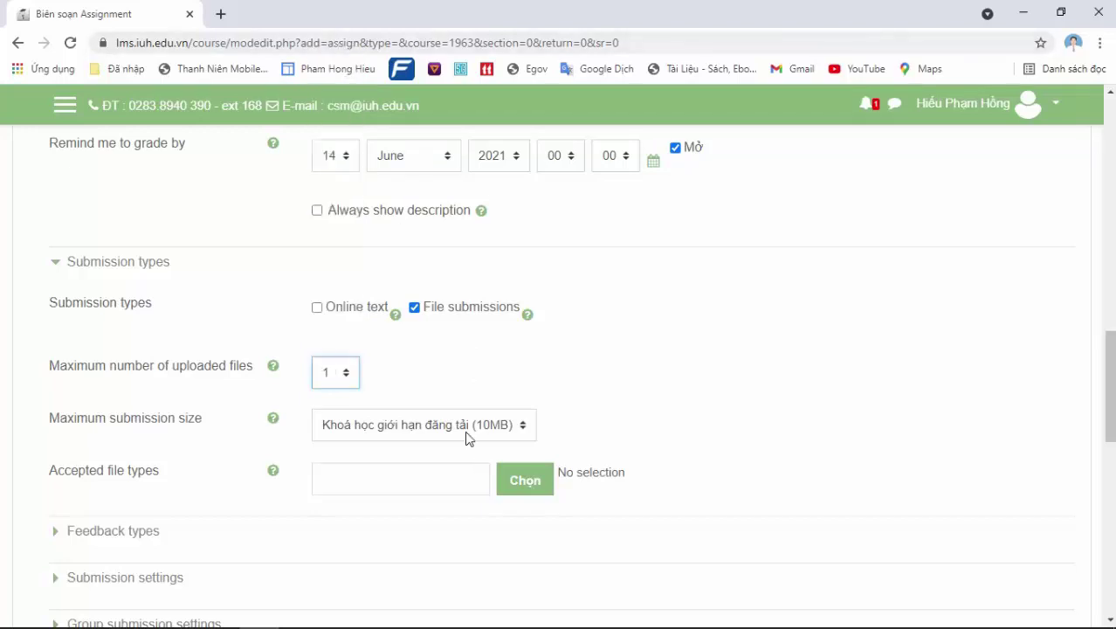
{"action": "left_click", "coordinate": [530, 482]}
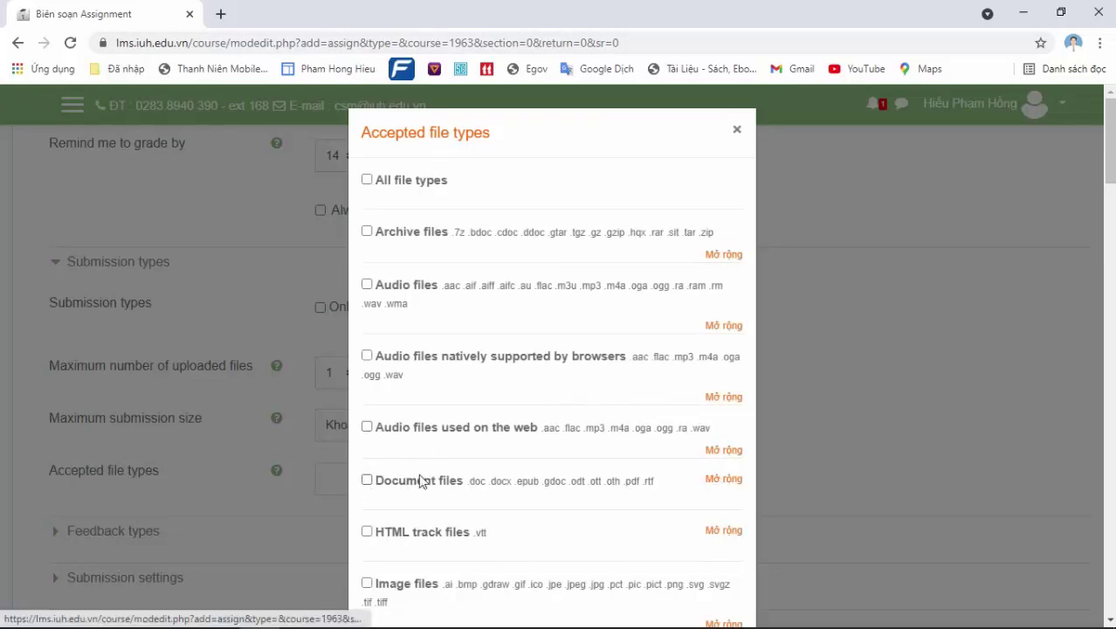
{"action": "left_click", "coordinate": [715, 480]}
{"action": "left_click_drag", "start_coordinate": [1111, 153], "coordinate": [1113, 197]}
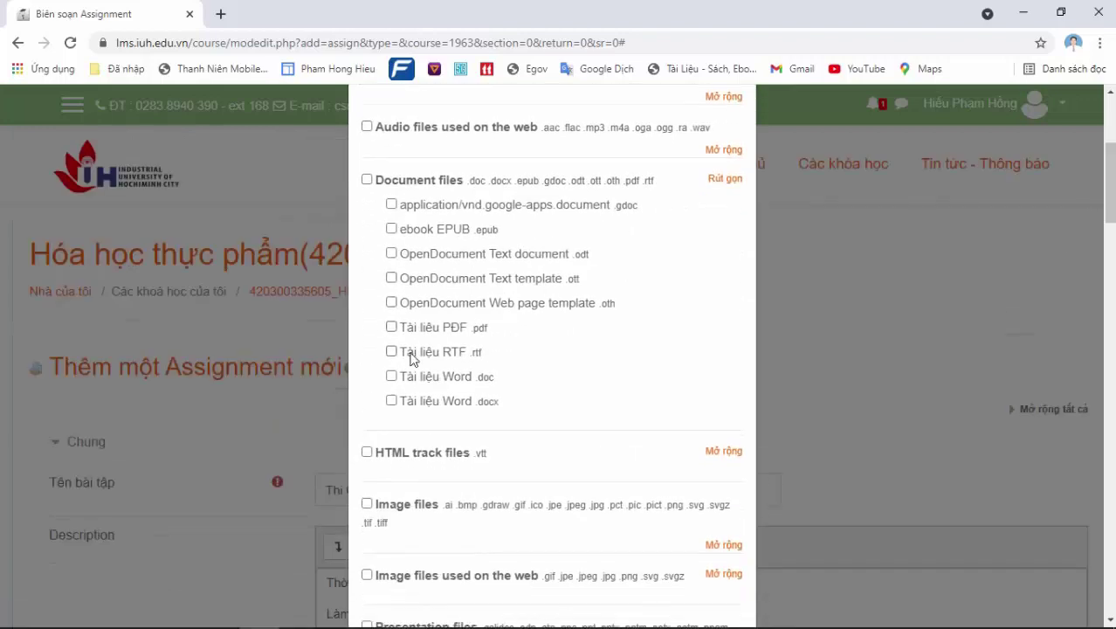
{"action": "left_click", "coordinate": [391, 352]}
{"action": "left_click", "coordinate": [391, 351]}
{"action": "left_click_drag", "start_coordinate": [1109, 215], "coordinate": [1106, 589]}
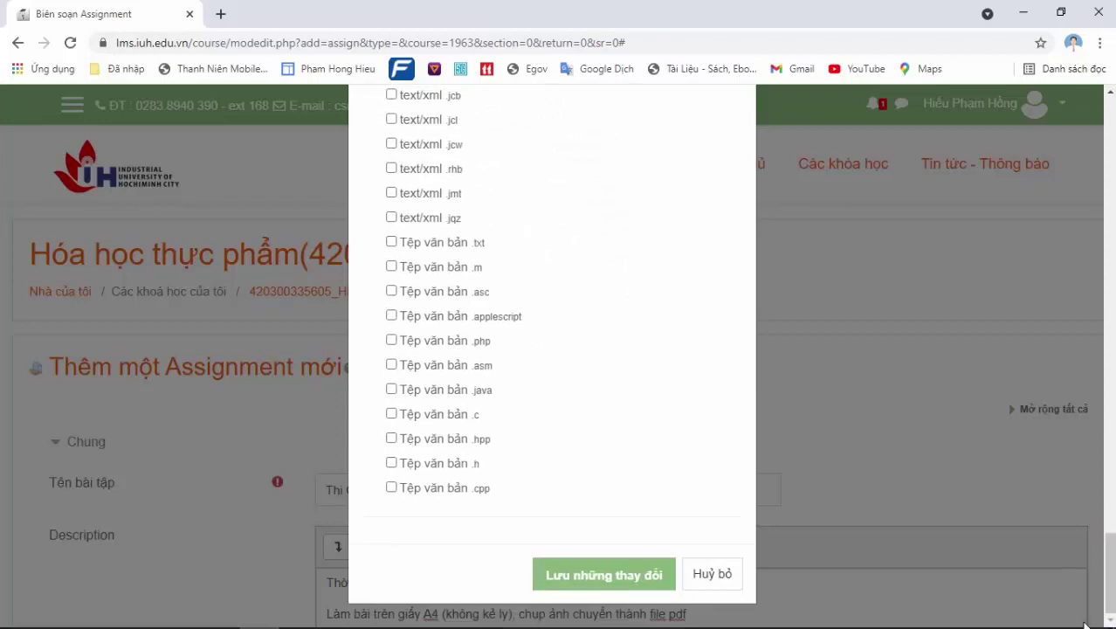
{"action": "key", "text": "Escape"}
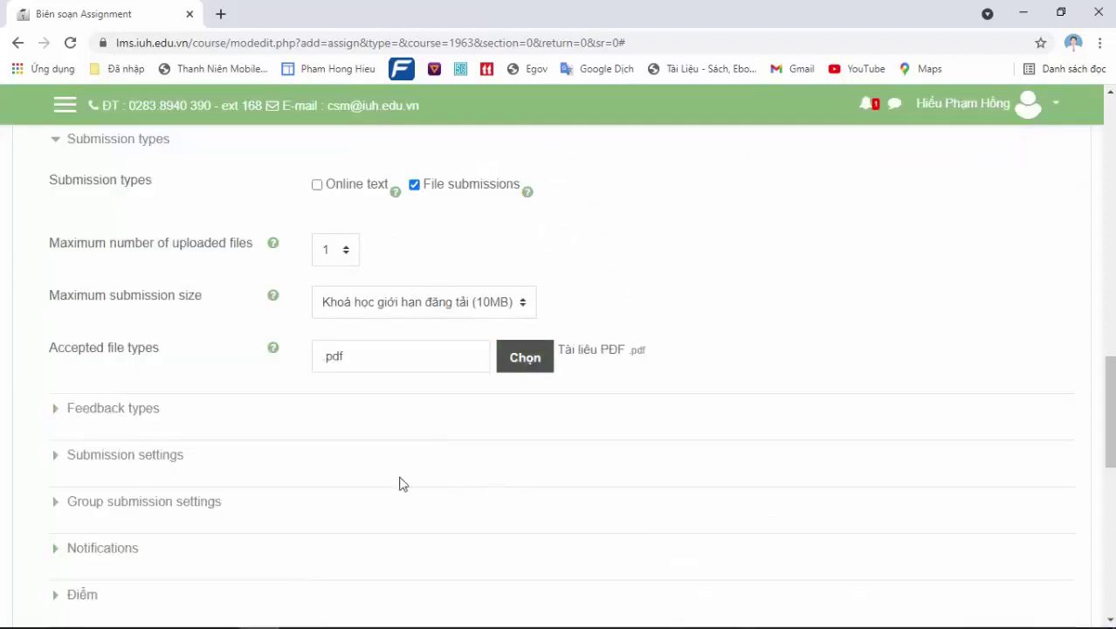
{"action": "left_click", "coordinate": [108, 415]}
Browse the submission, feedback, group submission and notification settings sections
{"action": "left_click_drag", "start_coordinate": [1111, 374], "coordinate": [1111, 424]}
{"action": "left_click", "coordinate": [147, 382]}
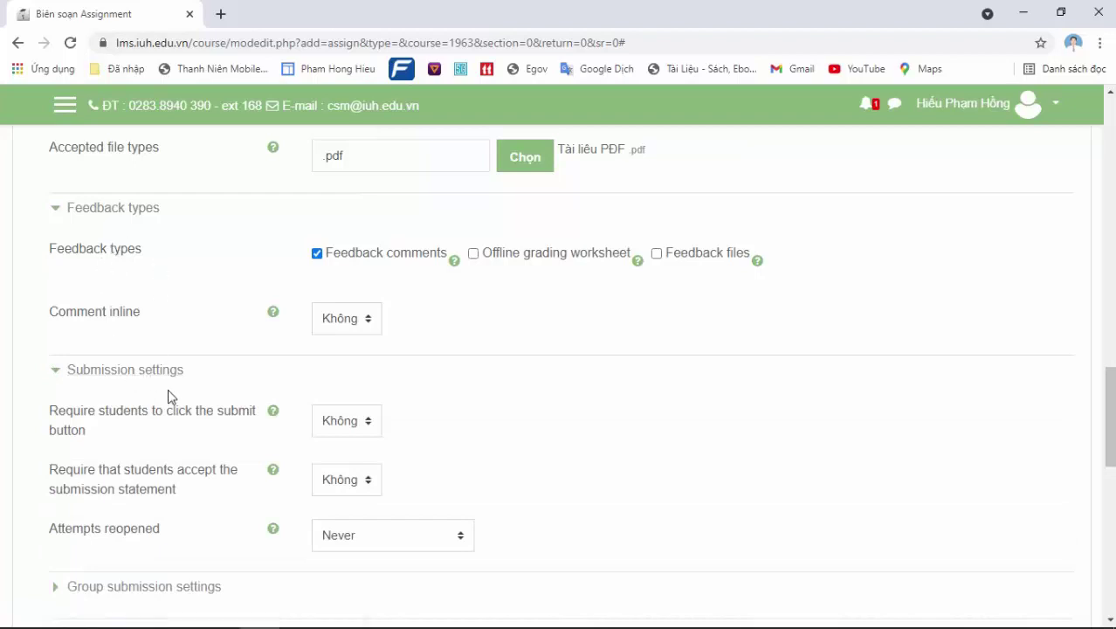
{"action": "mouse_move", "coordinate": [1112, 432]}
{"action": "left_mouse_down"}
{"action": "mouse_move", "coordinate": [1111, 442]}
{"action": "mouse_move", "coordinate": [1112, 428]}
{"action": "left_mouse_up"}
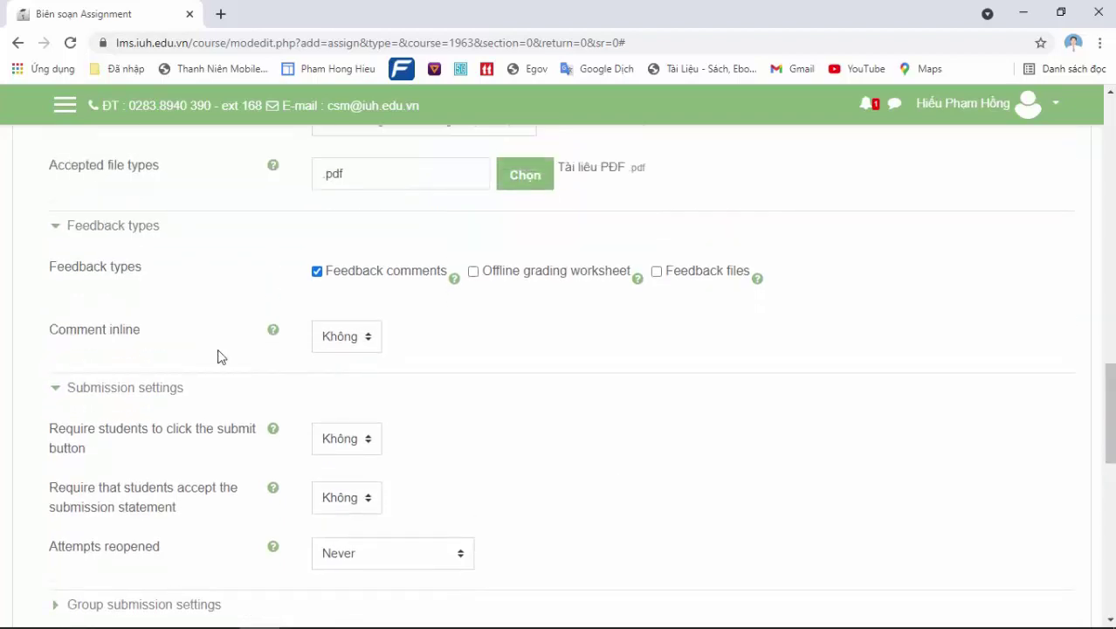
{"action": "left_click", "coordinate": [115, 389]}
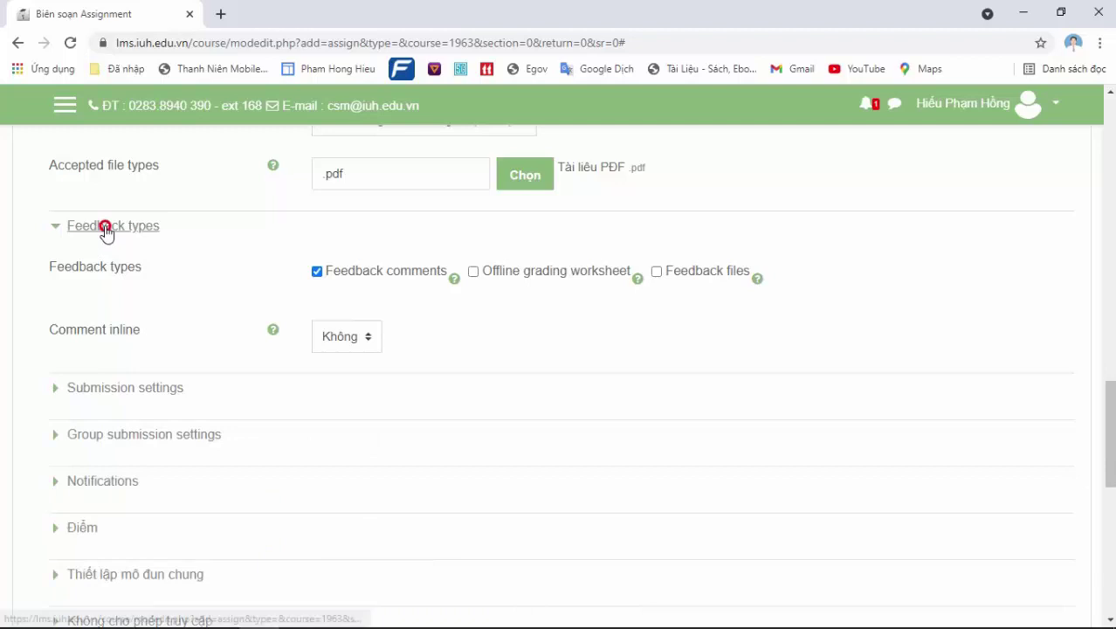
{"action": "left_click", "coordinate": [103, 227]}
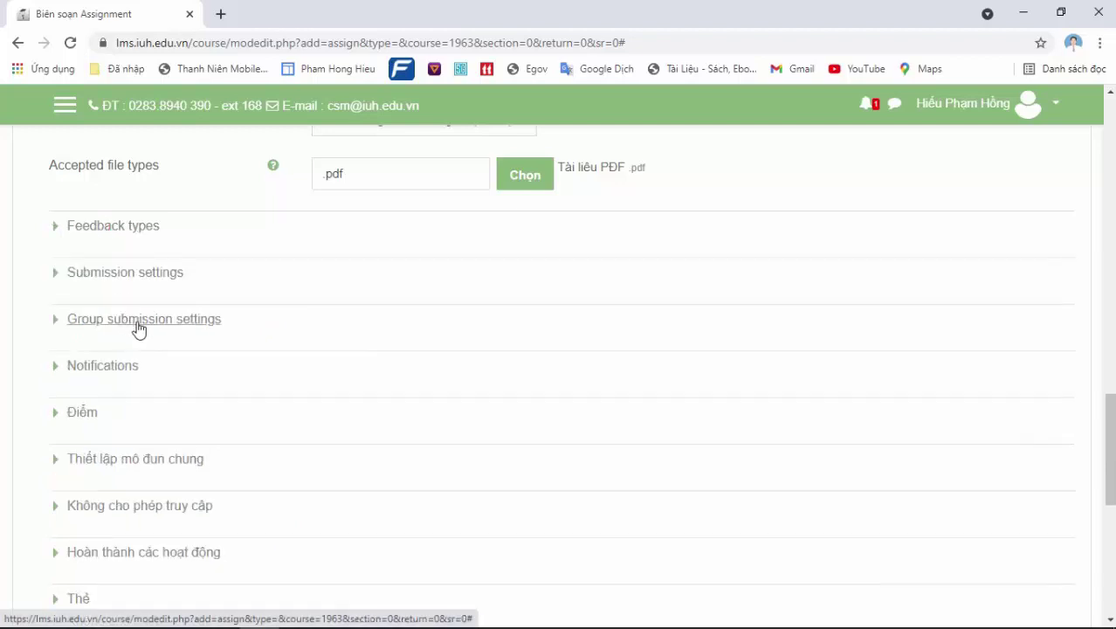
{"action": "left_click", "coordinate": [143, 331]}
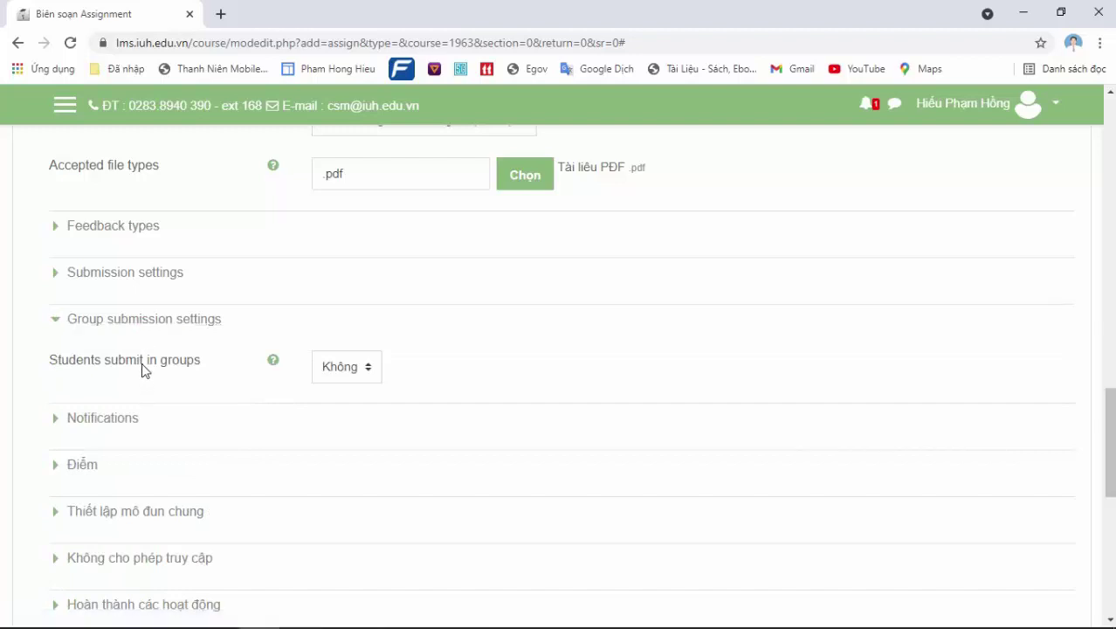
{"action": "left_click", "coordinate": [110, 421]}
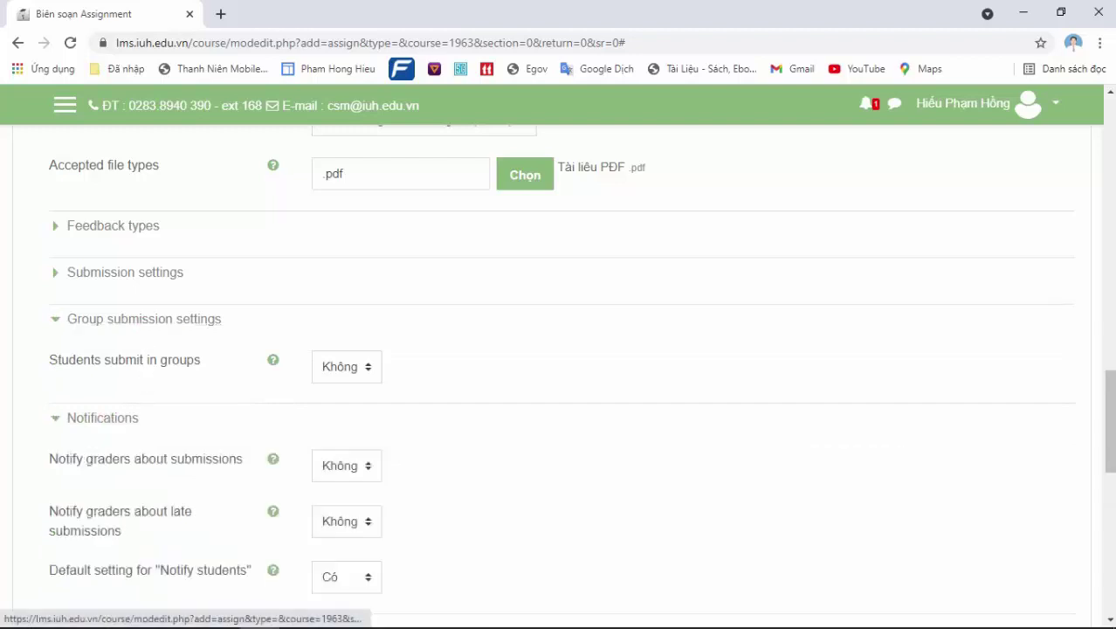
{"action": "mouse_move", "coordinate": [1112, 381]}
{"action": "left_mouse_down"}
{"action": "mouse_move", "coordinate": [1111, 411]}
{"action": "mouse_move", "coordinate": [1014, 421]}
{"action": "left_mouse_up"}
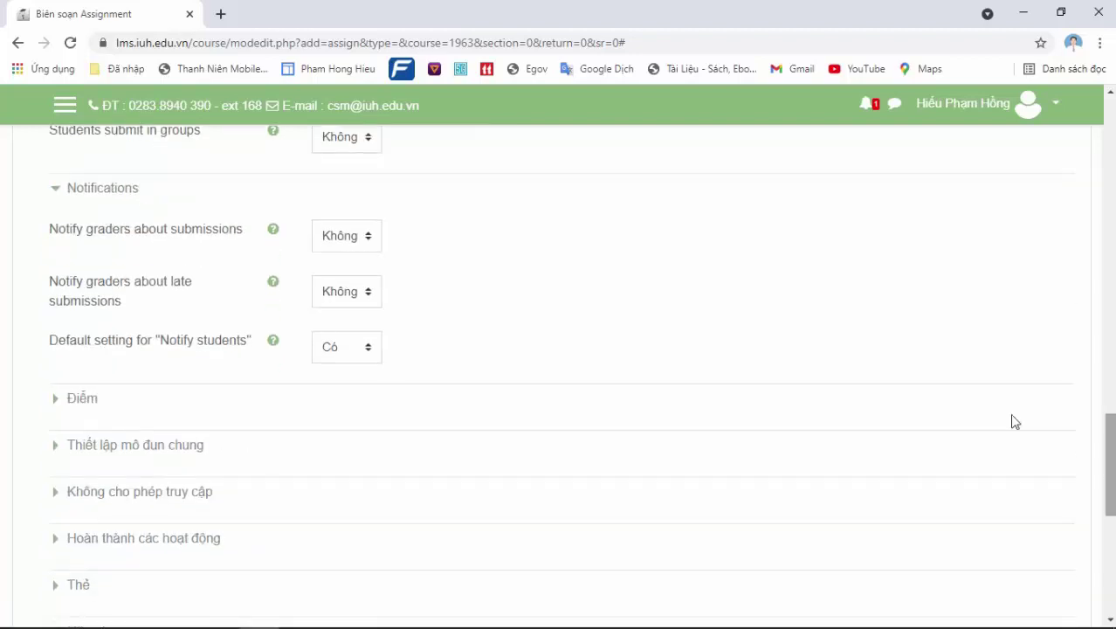
Change the maximum grade in Điểm from 100 to 10
{"action": "left_click", "coordinate": [88, 401]}
{"action": "left_click_drag", "start_coordinate": [1107, 413], "coordinate": [1108, 445]}
{"action": "left_click_drag", "start_coordinate": [426, 323], "coordinate": [254, 324]}
{"action": "type", "text": "10"}
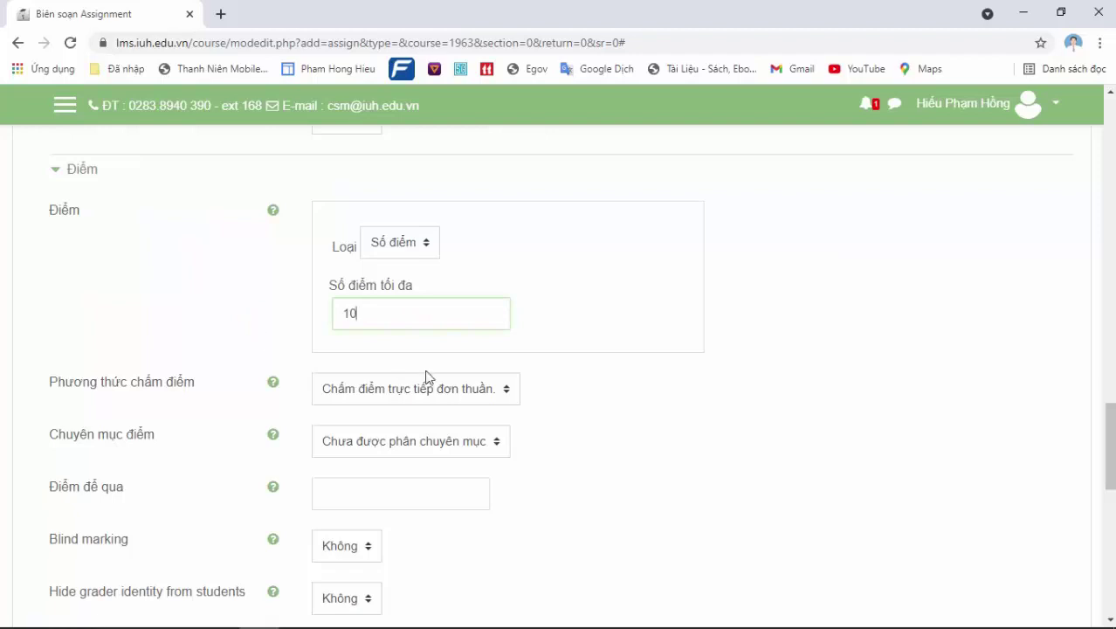
Keep group mode at Không phân nhóm and expand the access restriction settings
{"action": "left_click_drag", "start_coordinate": [1113, 481], "coordinate": [1113, 527]}
{"action": "left_click", "coordinate": [157, 407]}
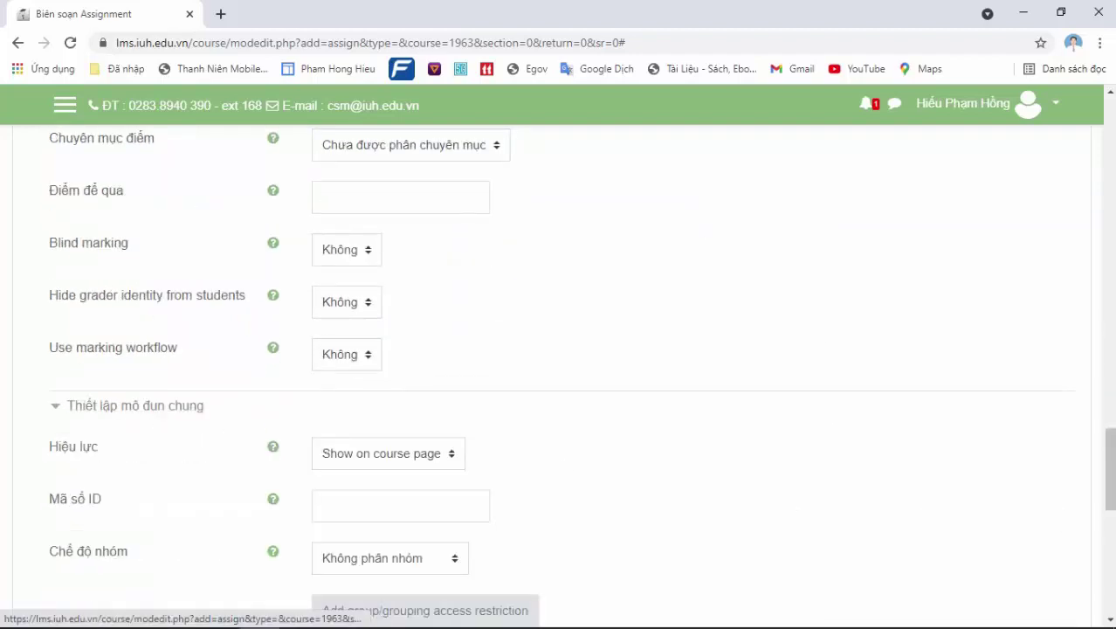
{"action": "left_click_drag", "start_coordinate": [1113, 453], "coordinate": [1113, 478]}
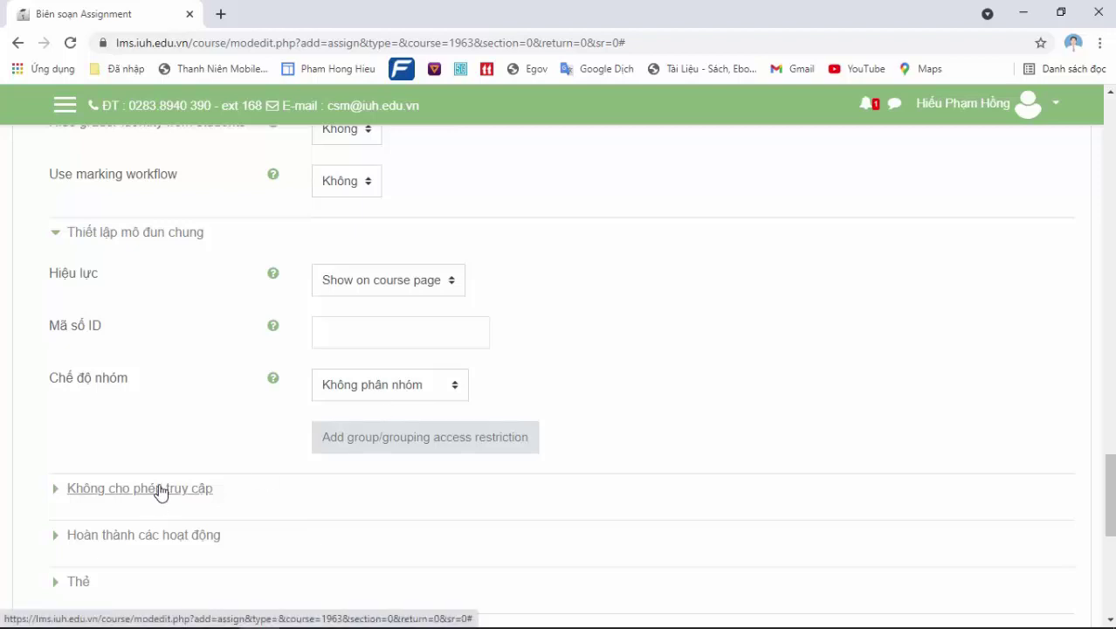
{"action": "left_click", "coordinate": [377, 390]}
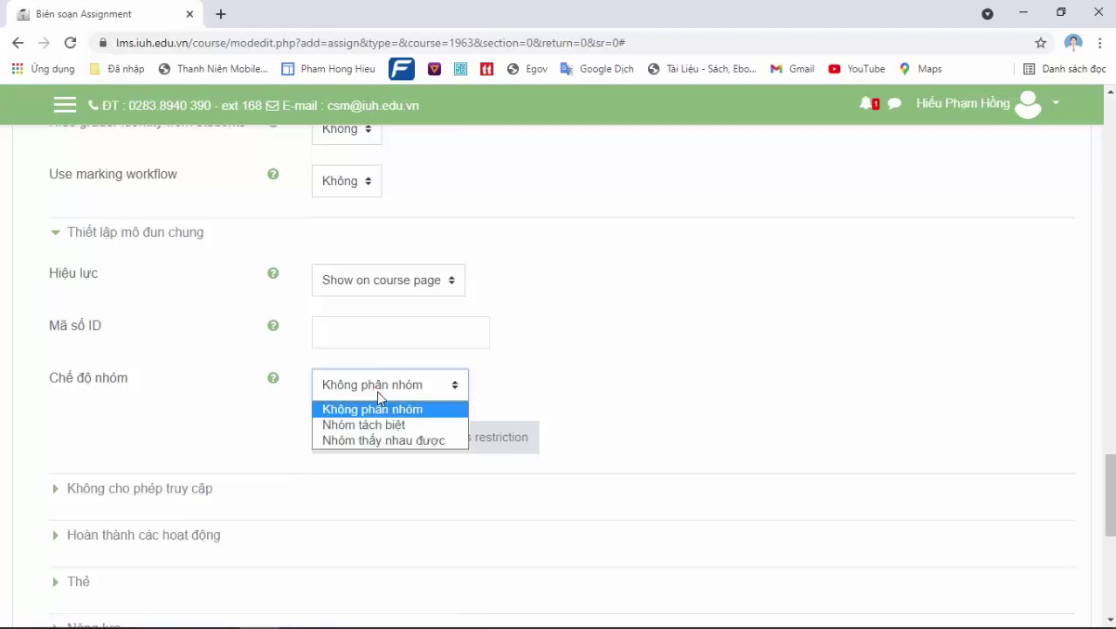
{"action": "left_click", "coordinate": [378, 393]}
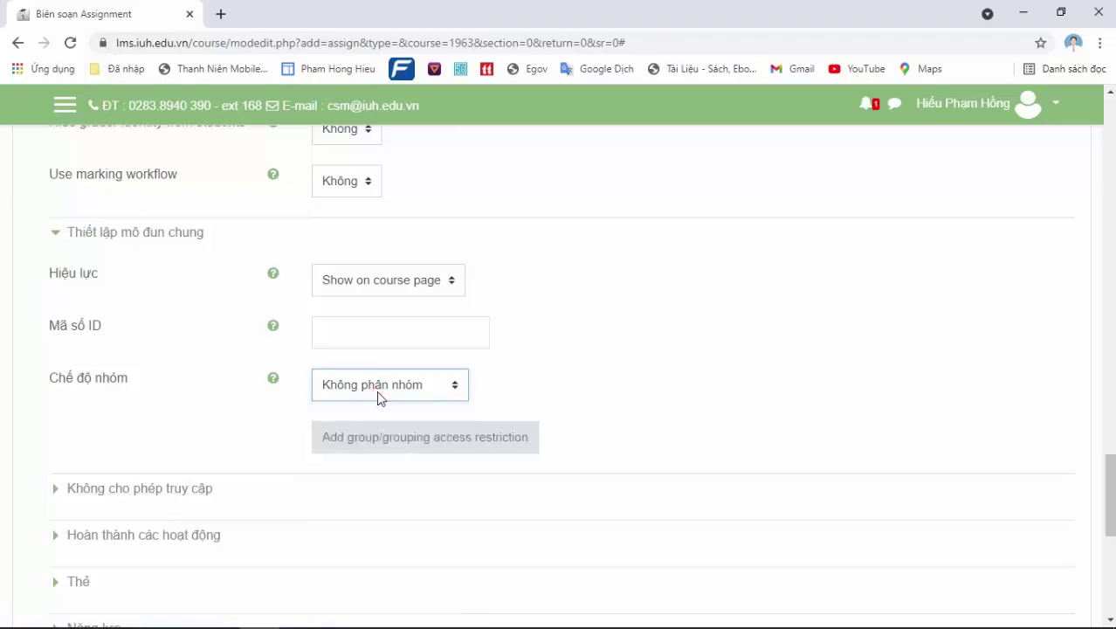
{"action": "left_click", "coordinate": [172, 496]}
{"action": "left_click_drag", "start_coordinate": [1113, 492], "coordinate": [1112, 511]}
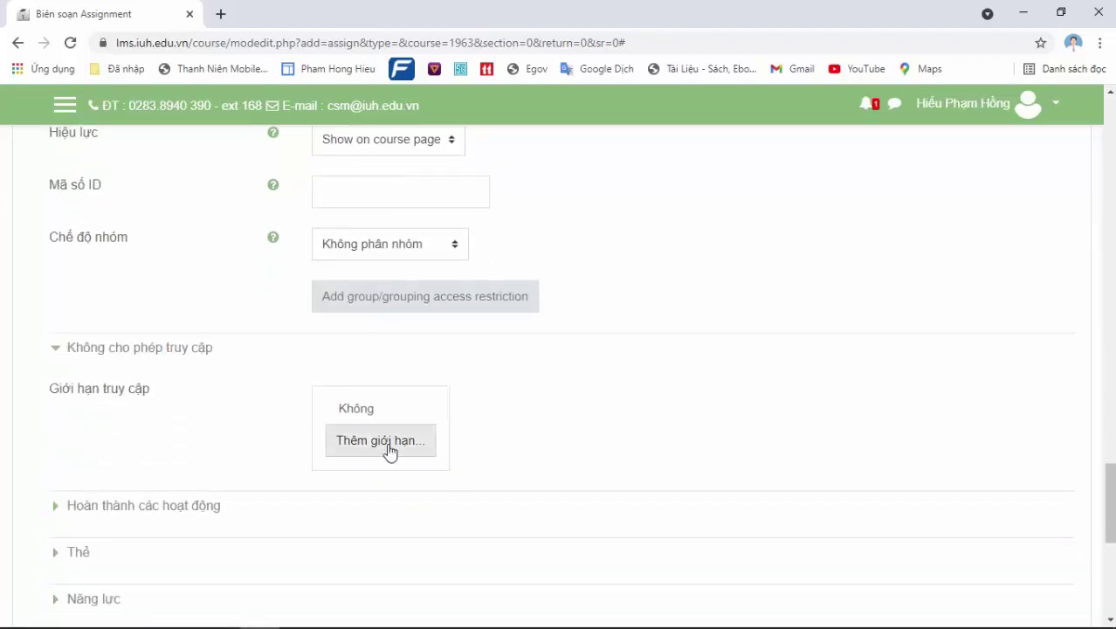
{"action": "left_click", "coordinate": [387, 444]}
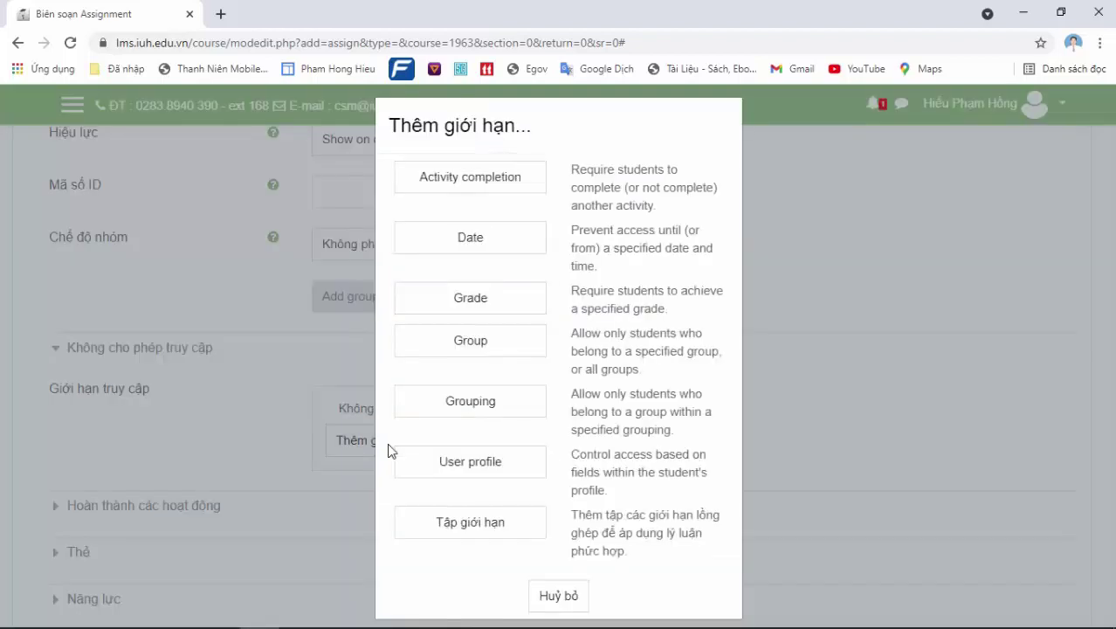
Add a Group access restriction limiting the assignment to Nhóm thi 5
{"action": "left_click", "coordinate": [477, 349]}
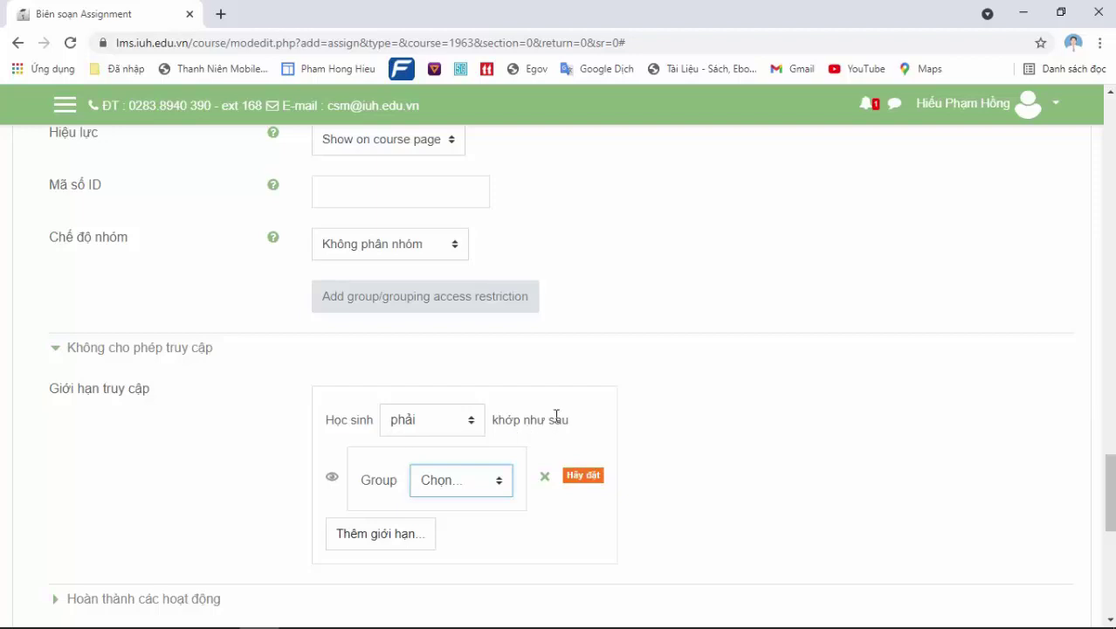
{"action": "left_click", "coordinate": [454, 495]}
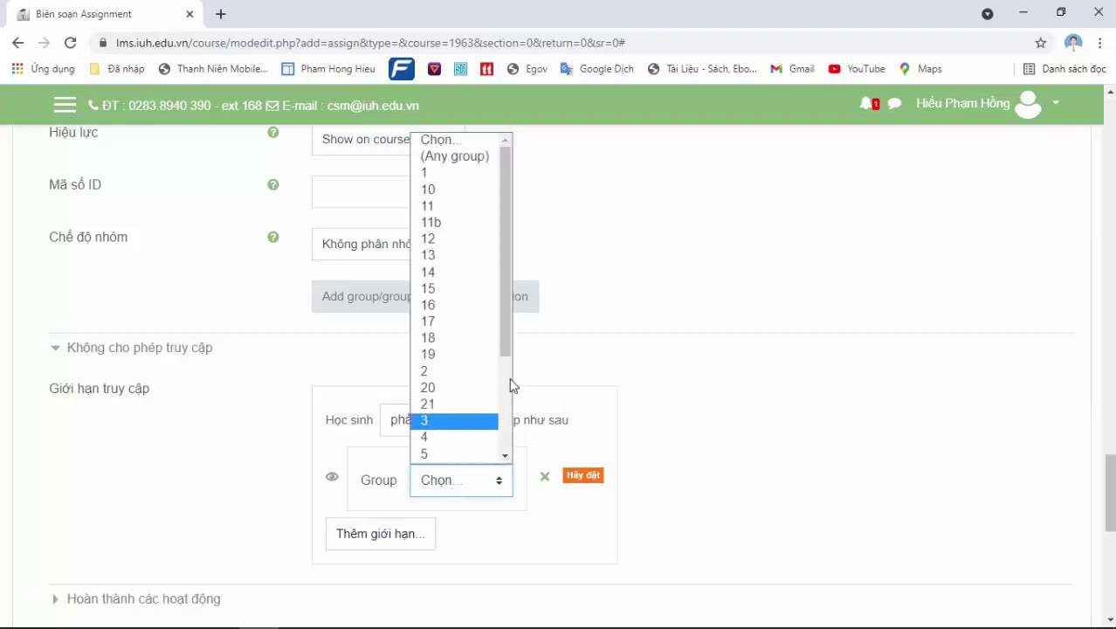
{"action": "scroll", "coordinate": [512, 385], "scroll_direction": "down", "scroll_amount": 3}
{"action": "left_click", "coordinate": [479, 455]}
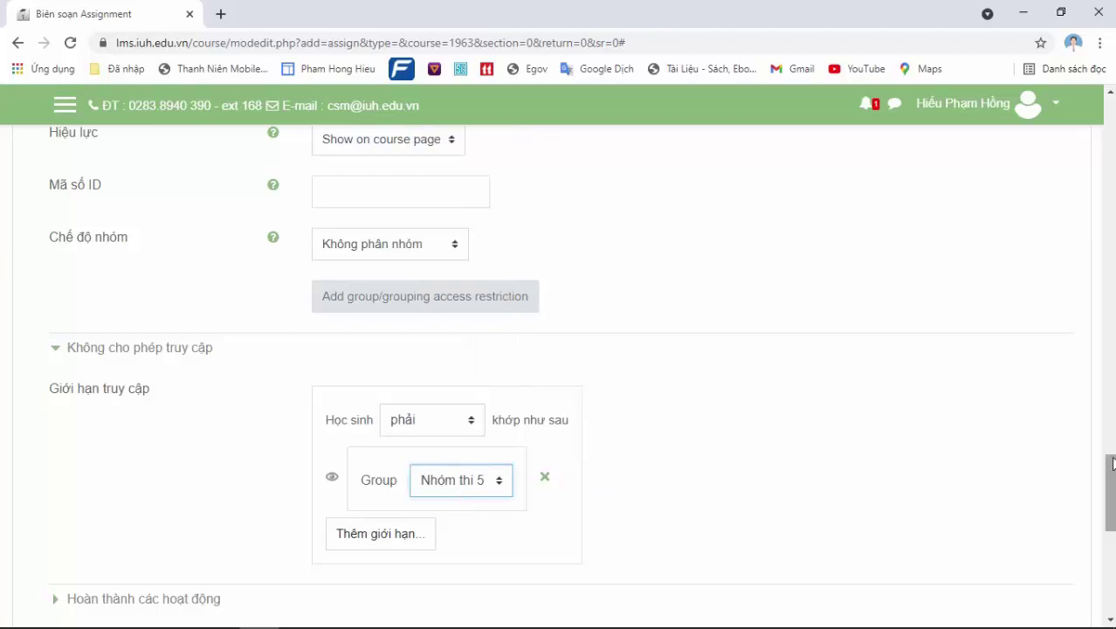
{"action": "left_click_drag", "start_coordinate": [1113, 464], "coordinate": [1113, 491]}
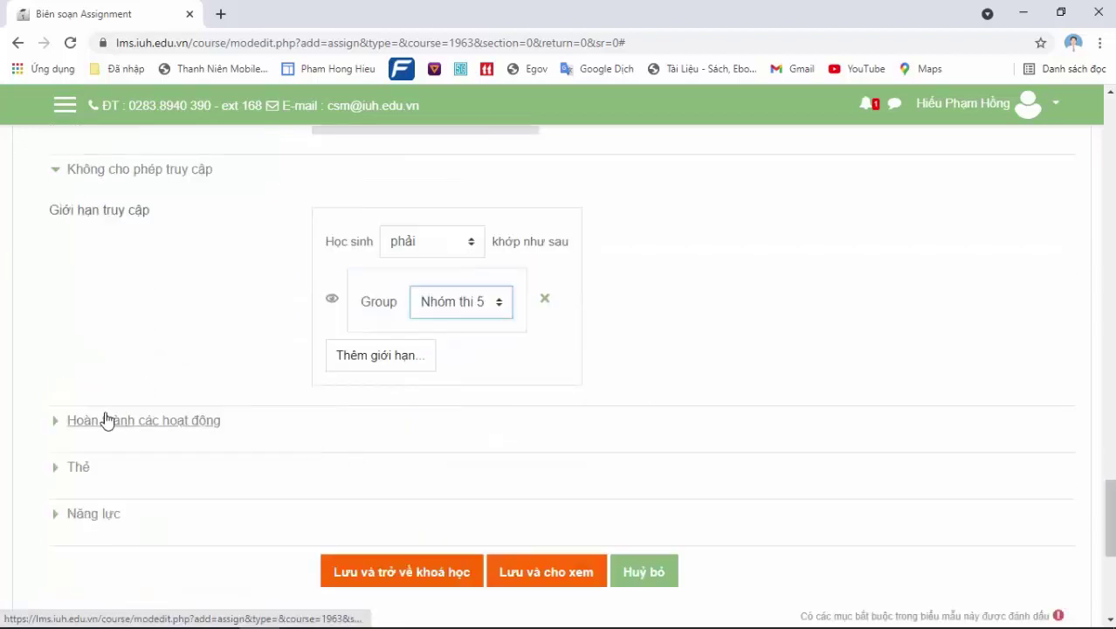
{"action": "left_click", "coordinate": [86, 472]}
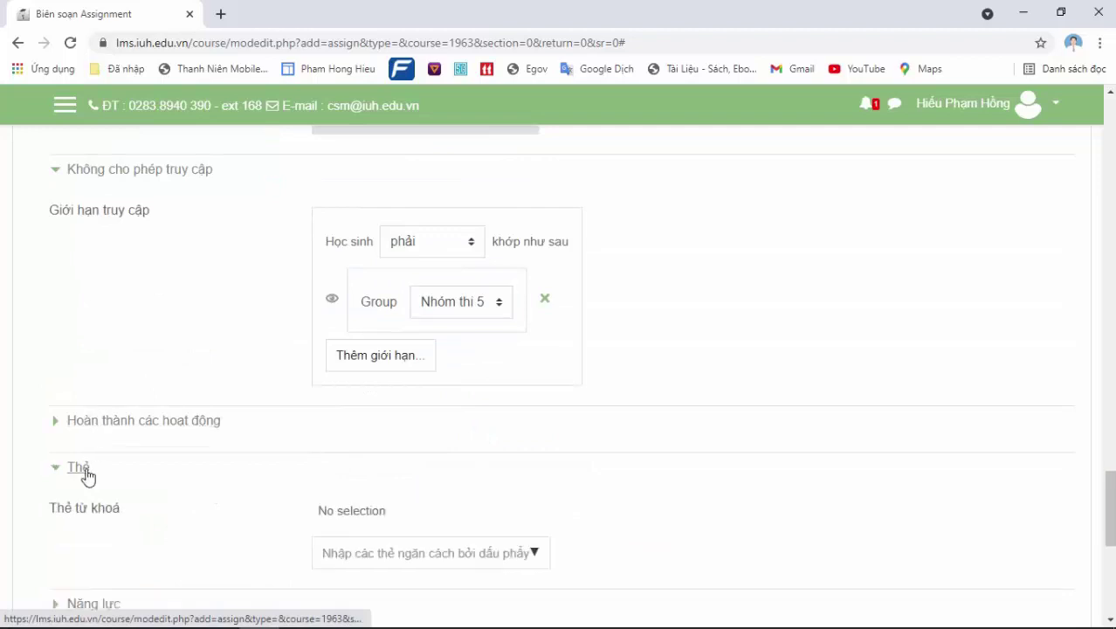
{"action": "left_click", "coordinate": [99, 425]}
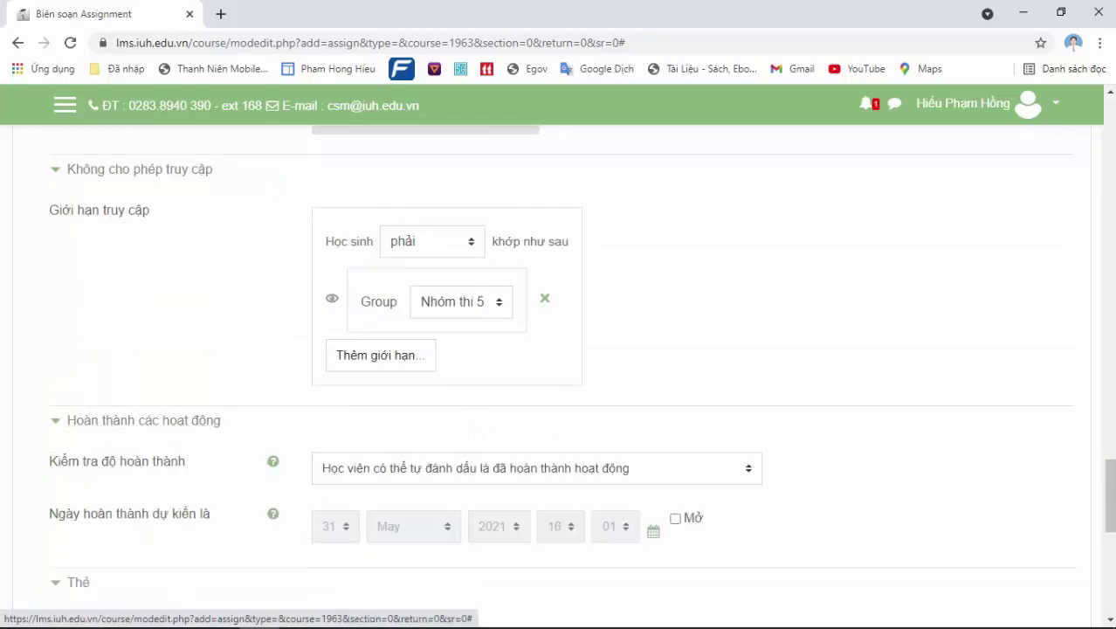
{"action": "left_click_drag", "start_coordinate": [1110, 493], "coordinate": [1110, 530]}
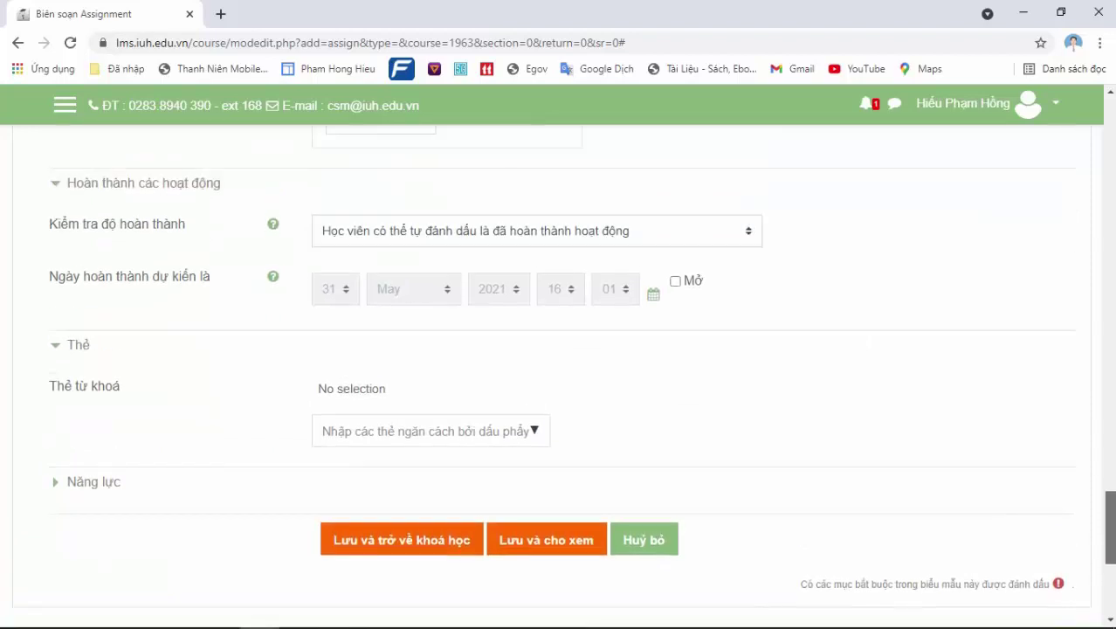
Save Thi Cuối kỳ, open it to verify, and return to the course page via the Chung breadcrumb
{"action": "left_click", "coordinate": [373, 545]}
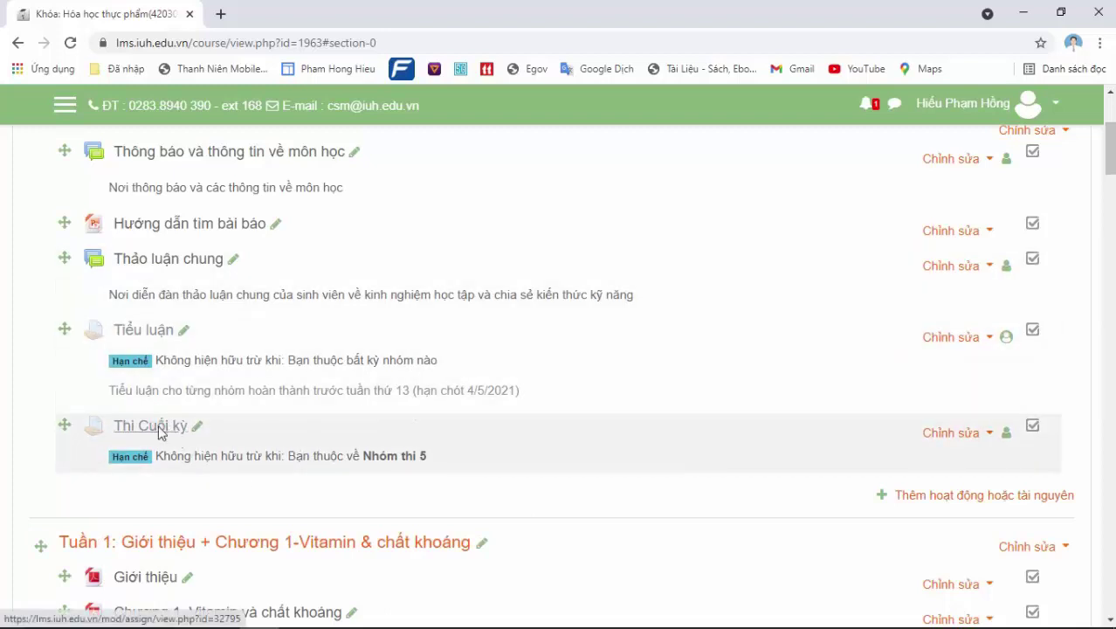
{"action": "left_click", "coordinate": [157, 430]}
{"action": "left_click_drag", "start_coordinate": [1110, 237], "coordinate": [1113, 265]}
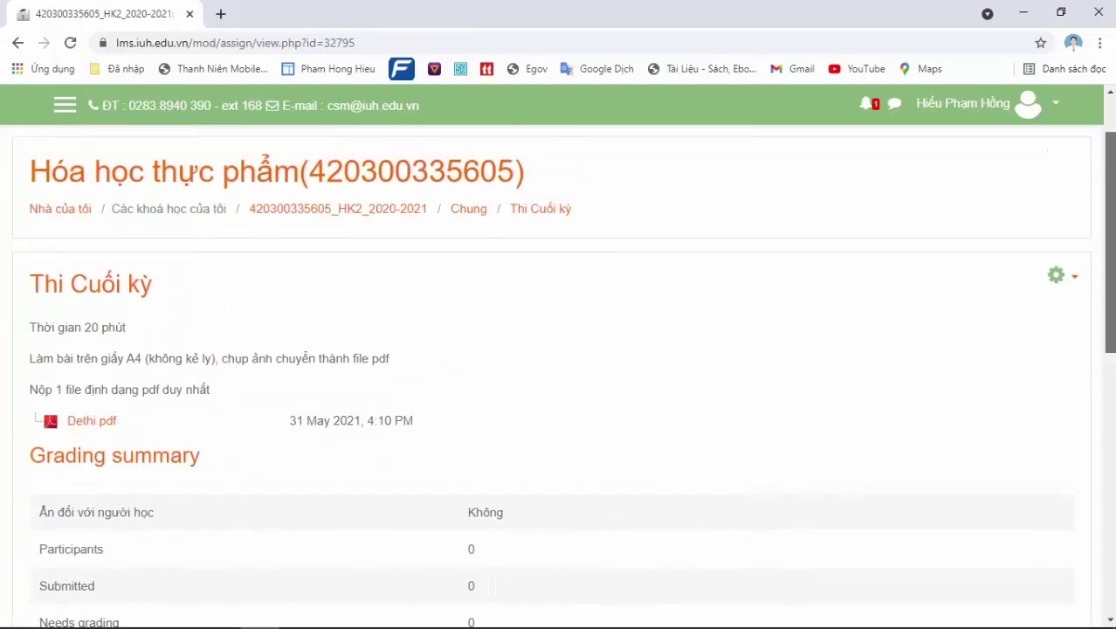
{"action": "left_click", "coordinate": [479, 217]}
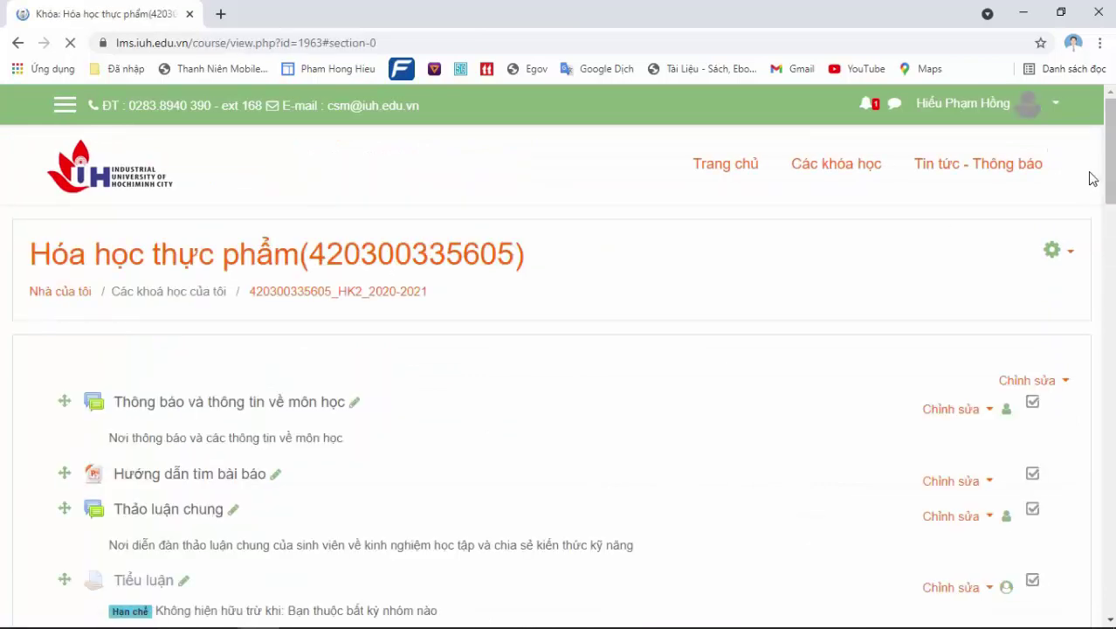
{"action": "scroll", "coordinate": [1111, 130], "scroll_direction": "down", "scroll_amount": 2}
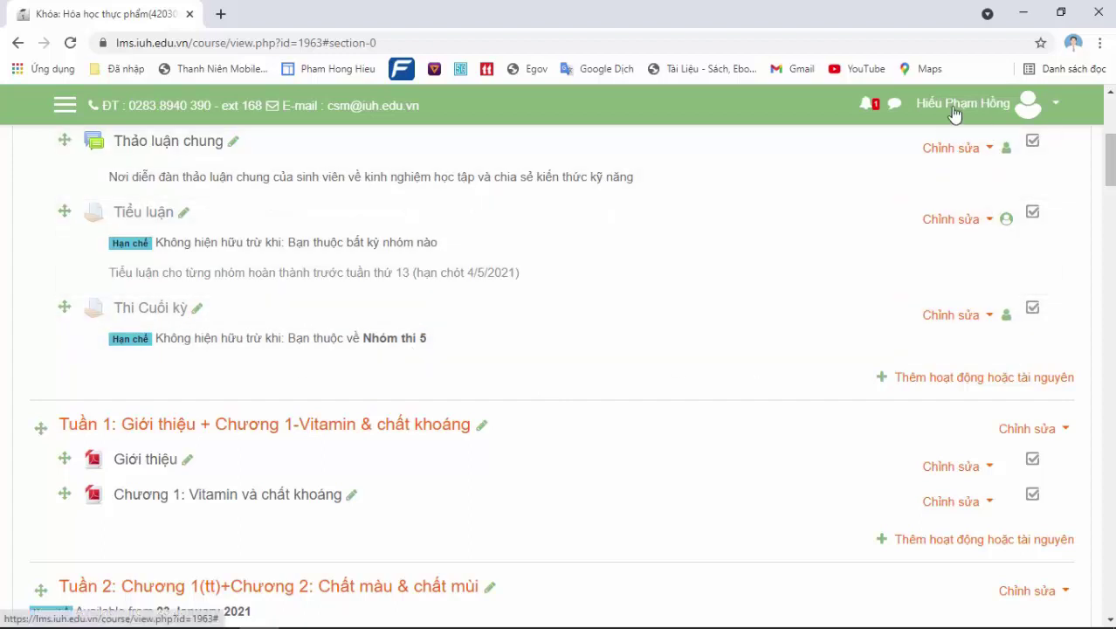
{"action": "left_click", "coordinate": [955, 112]}
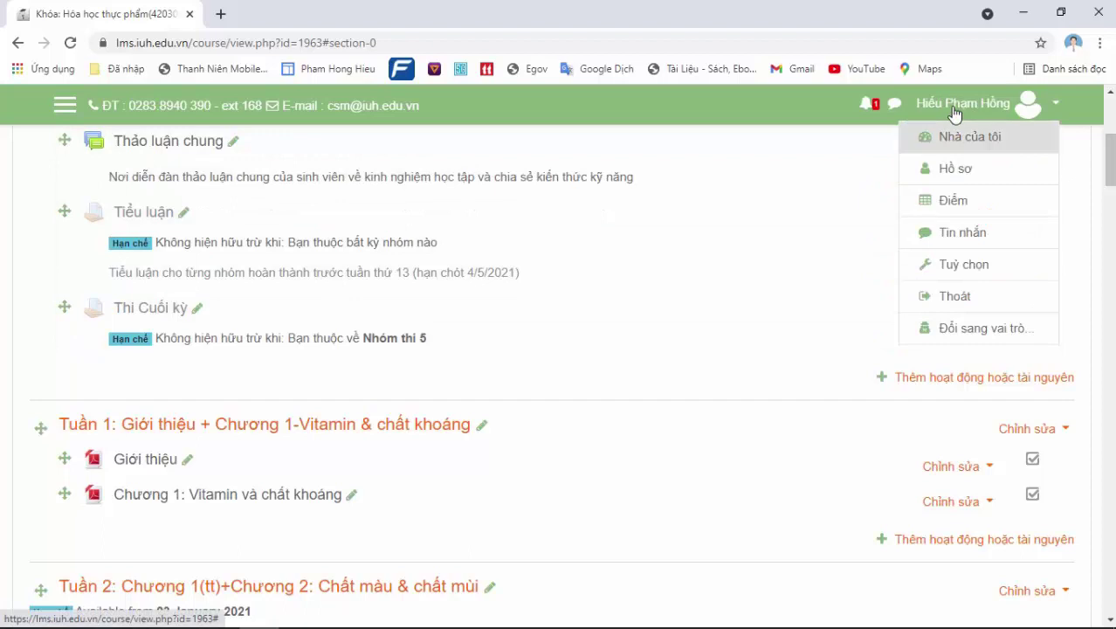
Switch to the Học viên role to view the course as a student
{"action": "left_click", "coordinate": [975, 327]}
{"action": "left_click", "coordinate": [89, 535]}
{"action": "left_click_drag", "start_coordinate": [1108, 140], "coordinate": [1108, 172]}
{"action": "scroll", "coordinate": [559, 367], "scroll_direction": "down", "scroll_amount": 1}
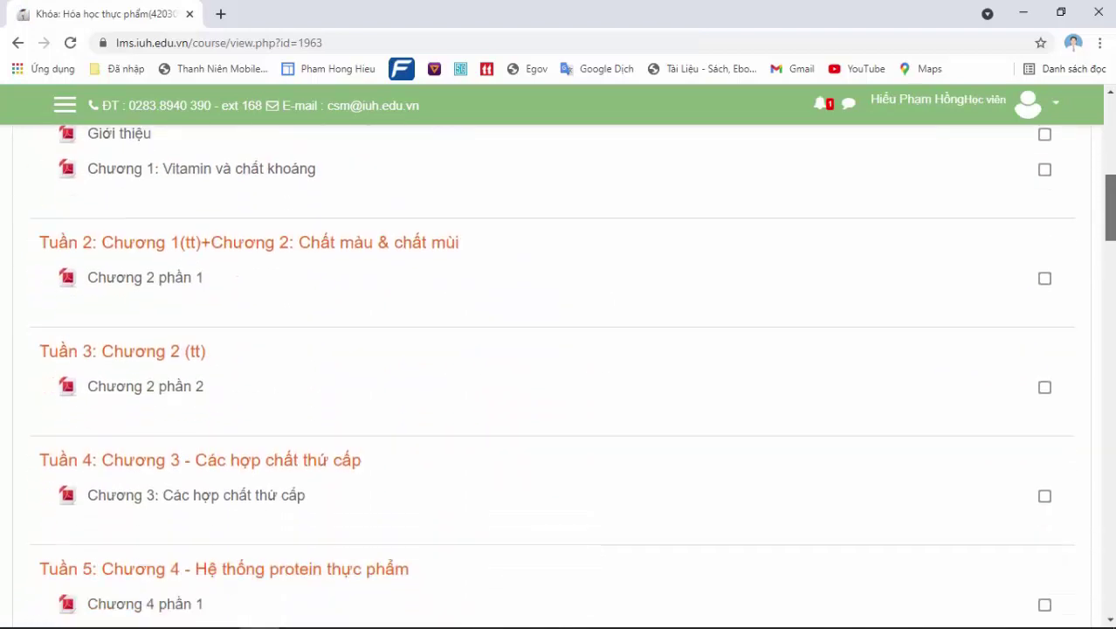
{"action": "scroll", "coordinate": [559, 367], "scroll_direction": "up", "scroll_amount": 5}
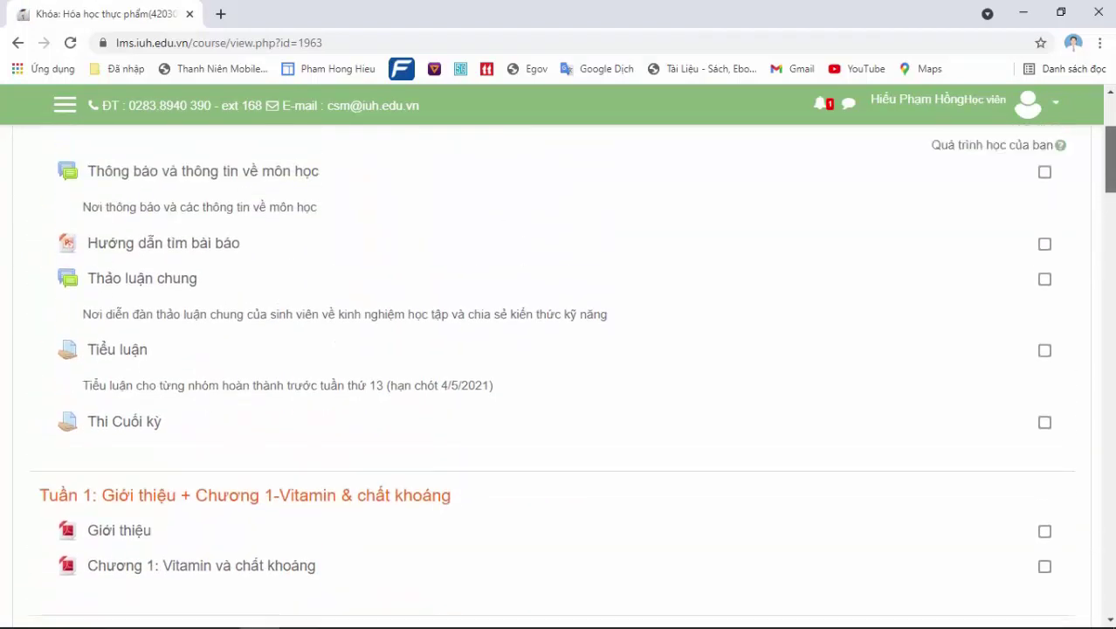
{"action": "scroll", "coordinate": [523, 266], "scroll_direction": "down", "scroll_amount": 1}
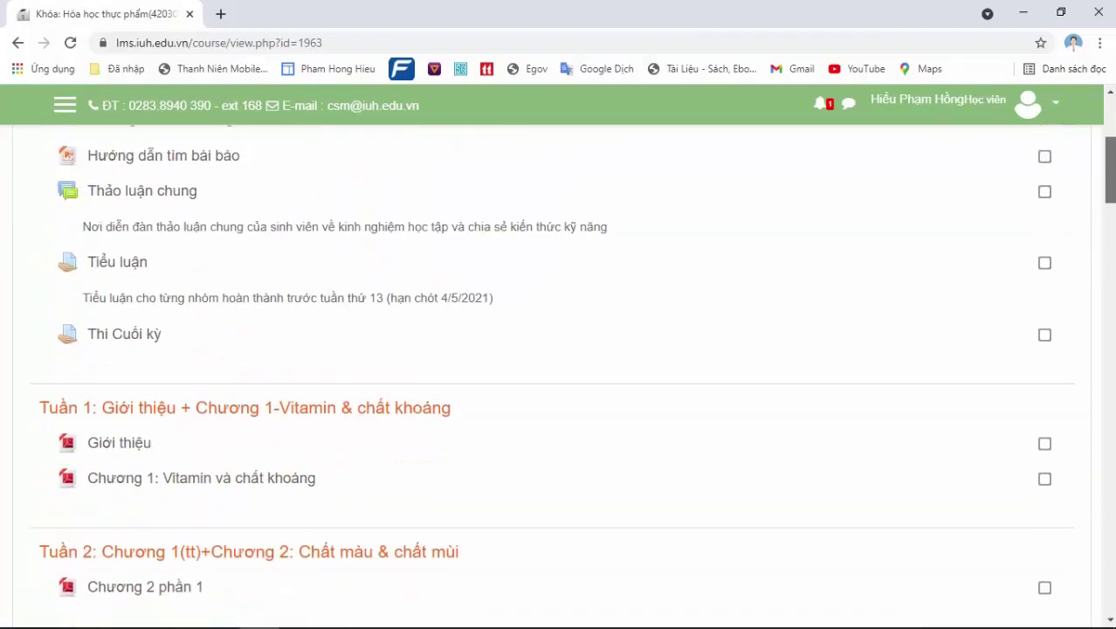
Open Thi Cuối kỳ as a student and review its Dethi.pdf attachment and details
{"action": "left_click", "coordinate": [131, 340]}
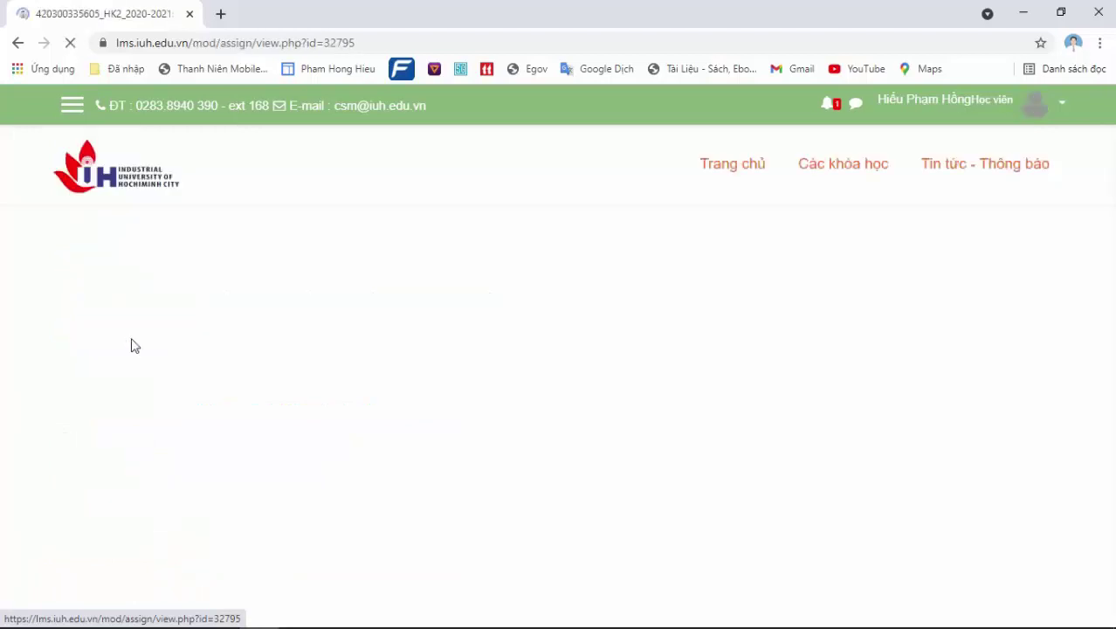
{"action": "scroll", "coordinate": [1112, 197], "scroll_direction": "down", "scroll_amount": 3}
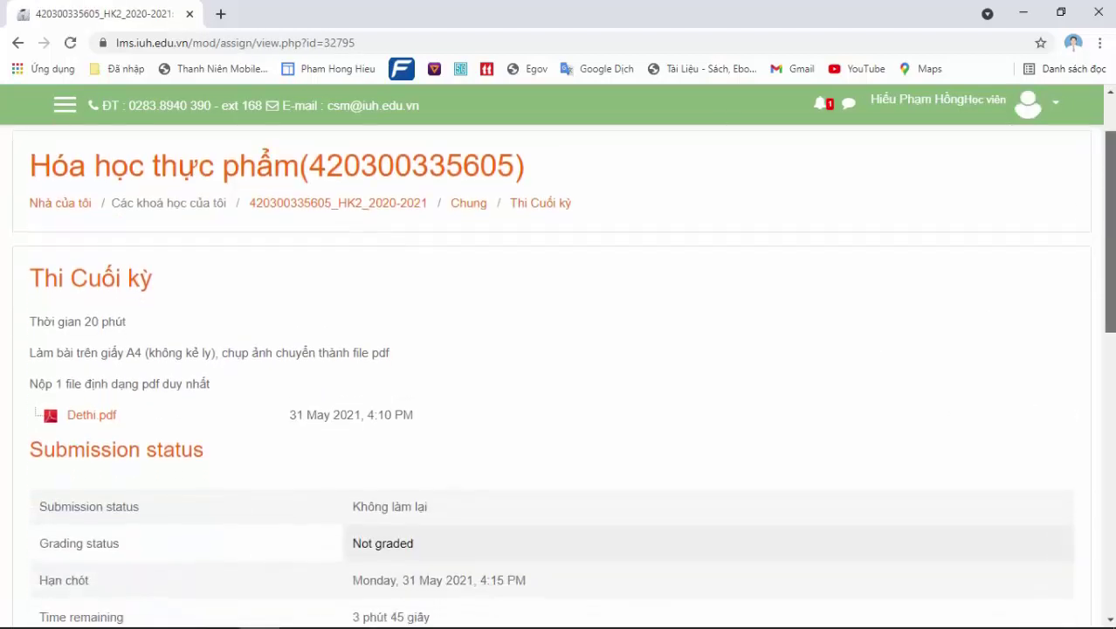
{"action": "mouse_move", "coordinate": [948, 618]}
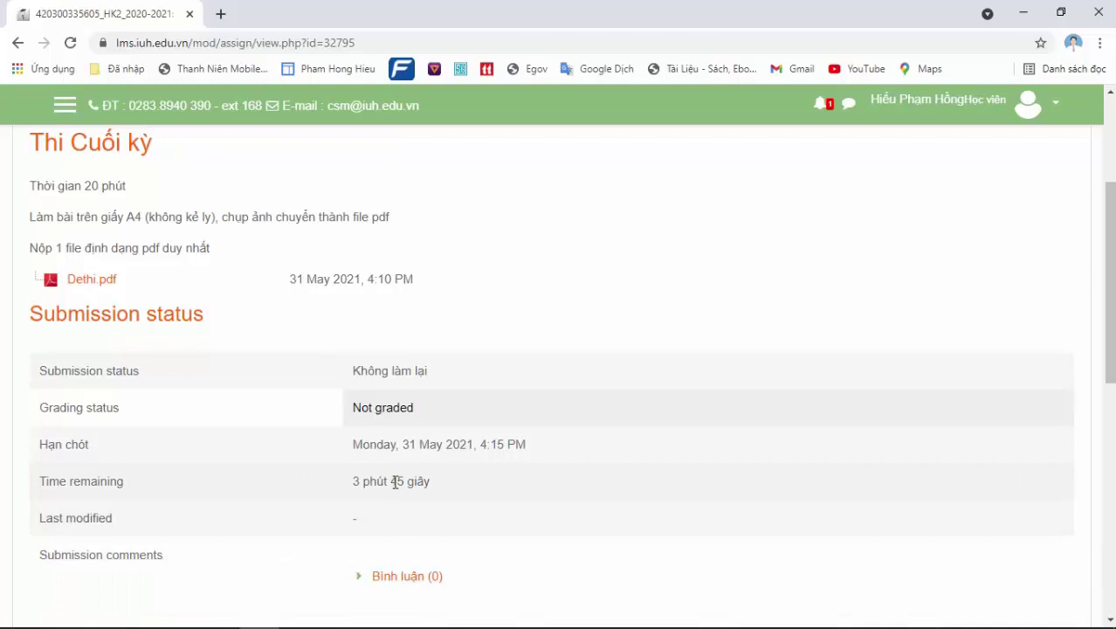
{"action": "mouse_move", "coordinate": [394, 628]}
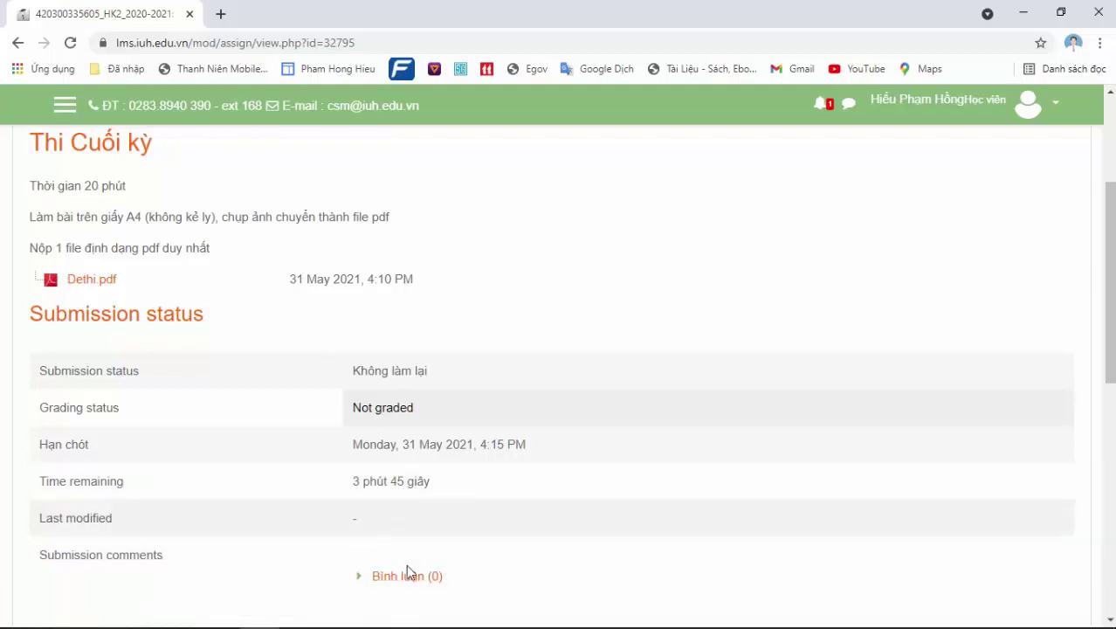
{"action": "mouse_move", "coordinate": [437, 628]}
Go back to the course page and switch back to the normal teacher role
{"action": "left_click", "coordinate": [18, 42]}
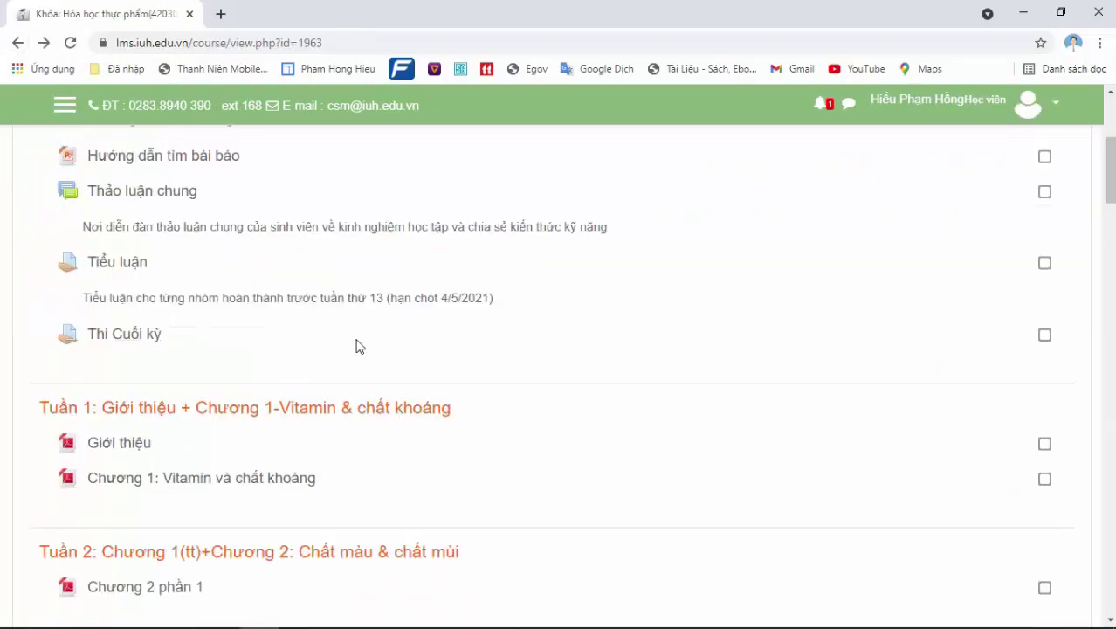
{"action": "scroll", "coordinate": [369, 340], "scroll_direction": "down", "scroll_amount": 3}
{"action": "scroll", "coordinate": [388, 332], "scroll_direction": "up", "scroll_amount": 4}
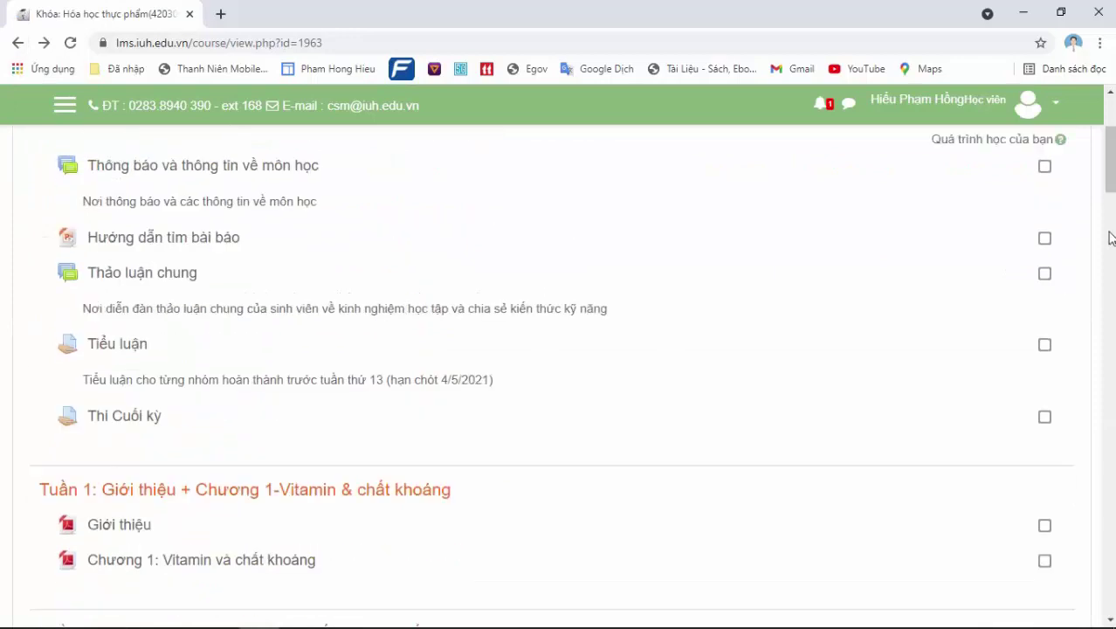
{"action": "left_click", "coordinate": [1000, 109]}
{"action": "left_click", "coordinate": [976, 329]}
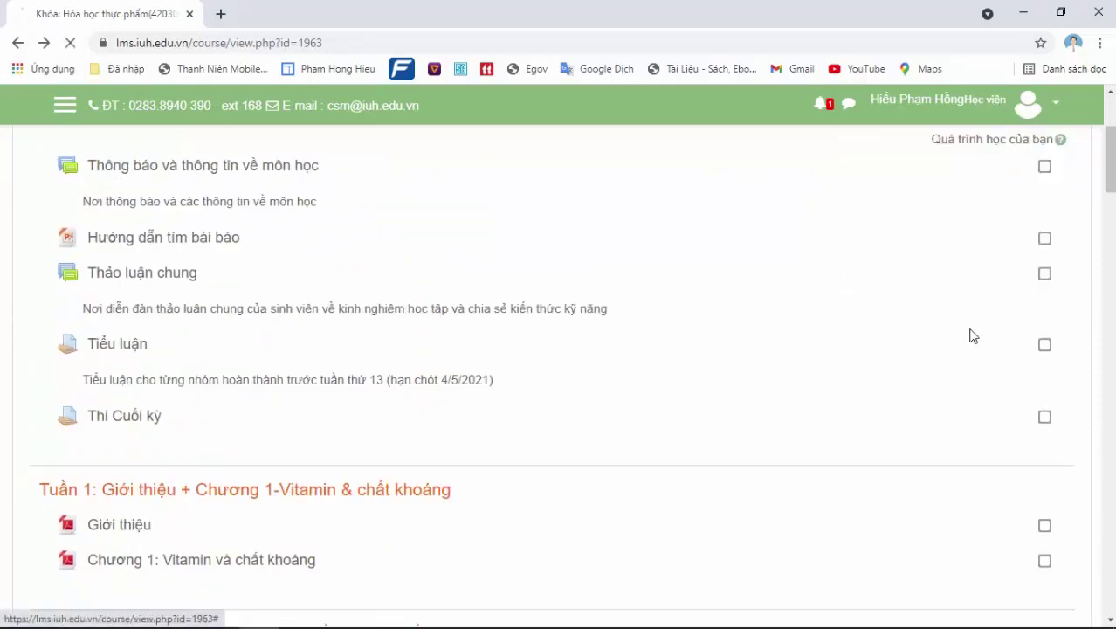
{"action": "scroll", "coordinate": [428, 465], "scroll_direction": "down", "scroll_amount": 3}
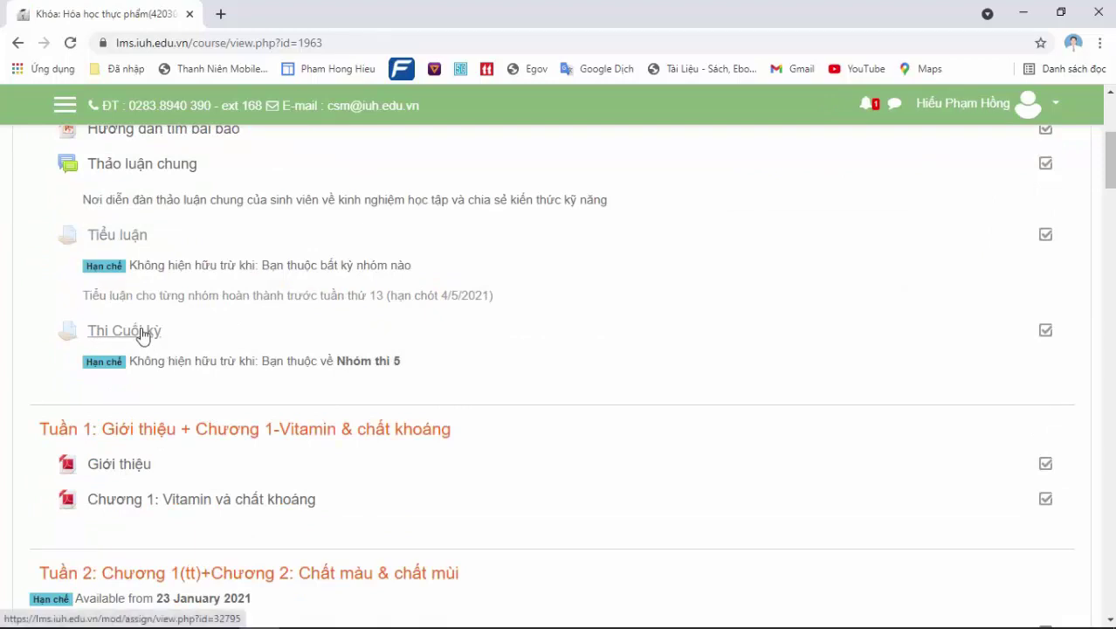
Open the course administration actions and the course settings editor
{"action": "left_click", "coordinate": [1029, 106]}
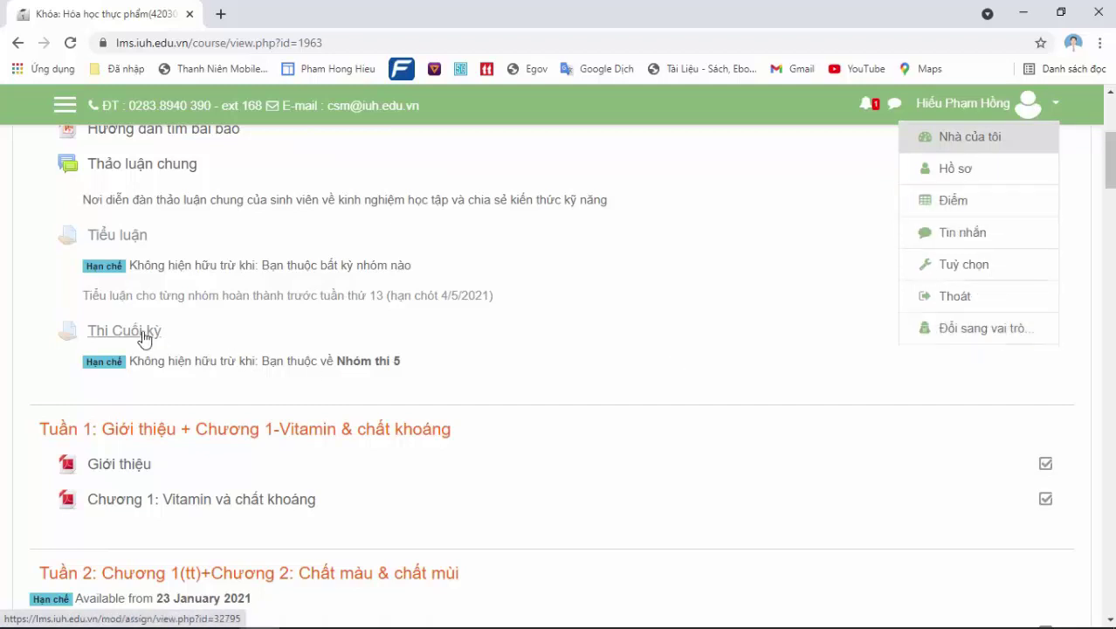
{"action": "scroll", "coordinate": [1109, 161], "scroll_direction": "up", "scroll_amount": 4}
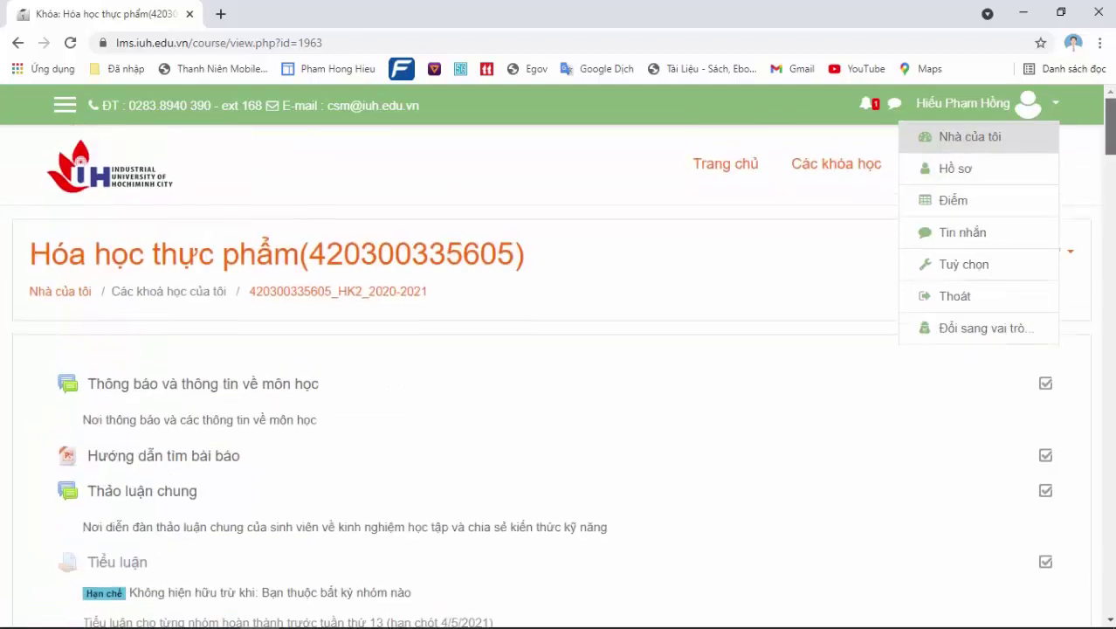
{"action": "left_click", "coordinate": [1064, 265]}
{"action": "left_click", "coordinate": [1059, 259]}
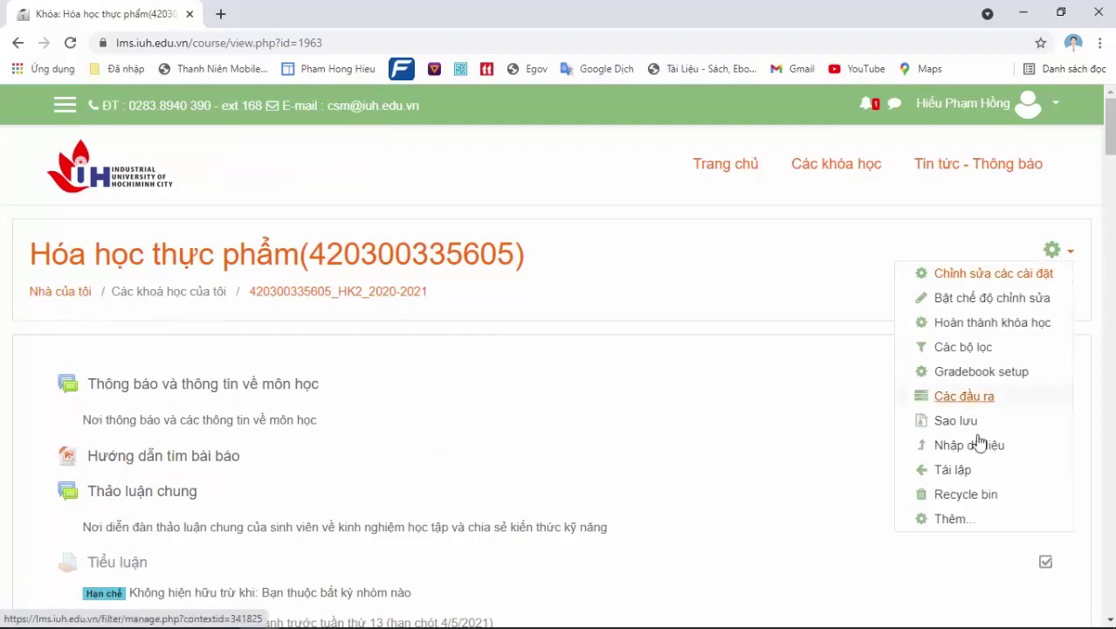
{"action": "left_click", "coordinate": [990, 278]}
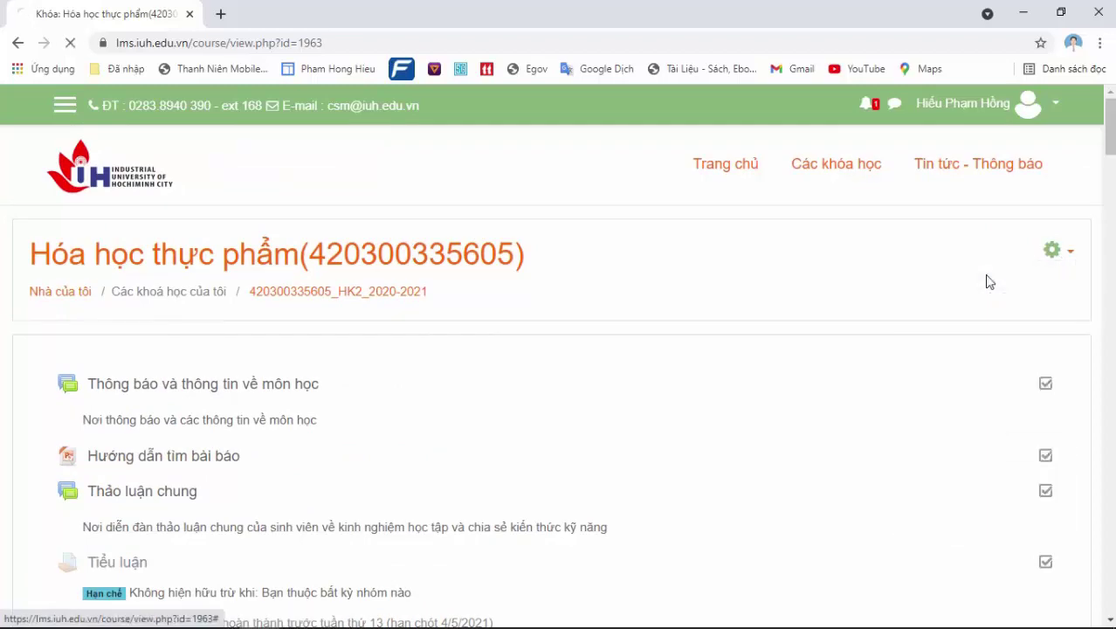
{"action": "scroll", "coordinate": [1111, 158], "scroll_direction": "down", "scroll_amount": 1}
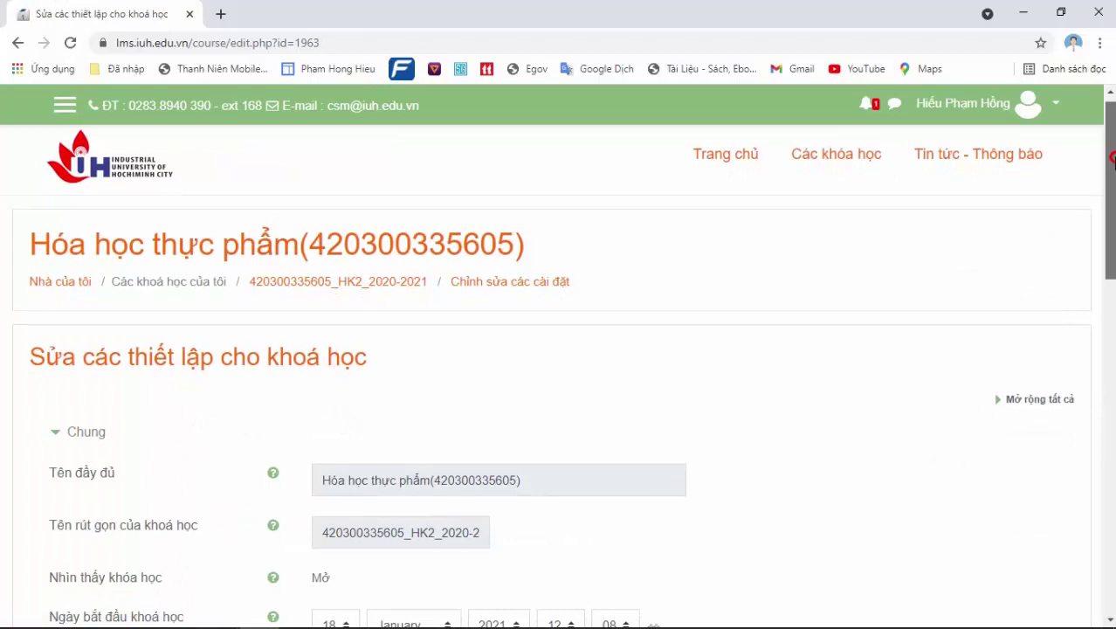
{"action": "left_click", "coordinate": [72, 268]}
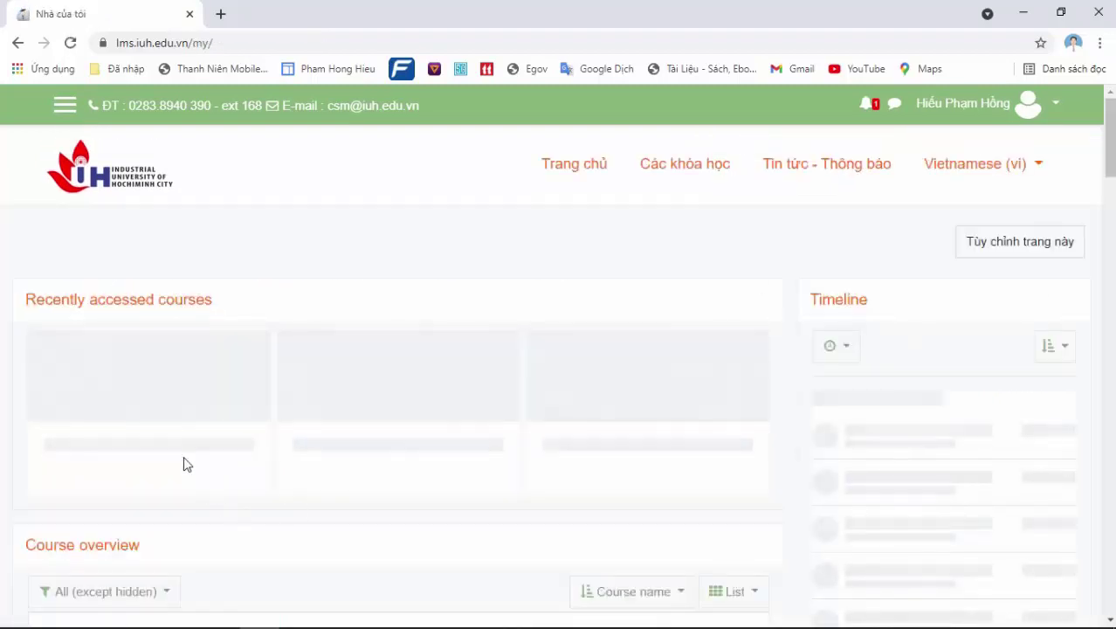
{"action": "left_click", "coordinate": [169, 516]}
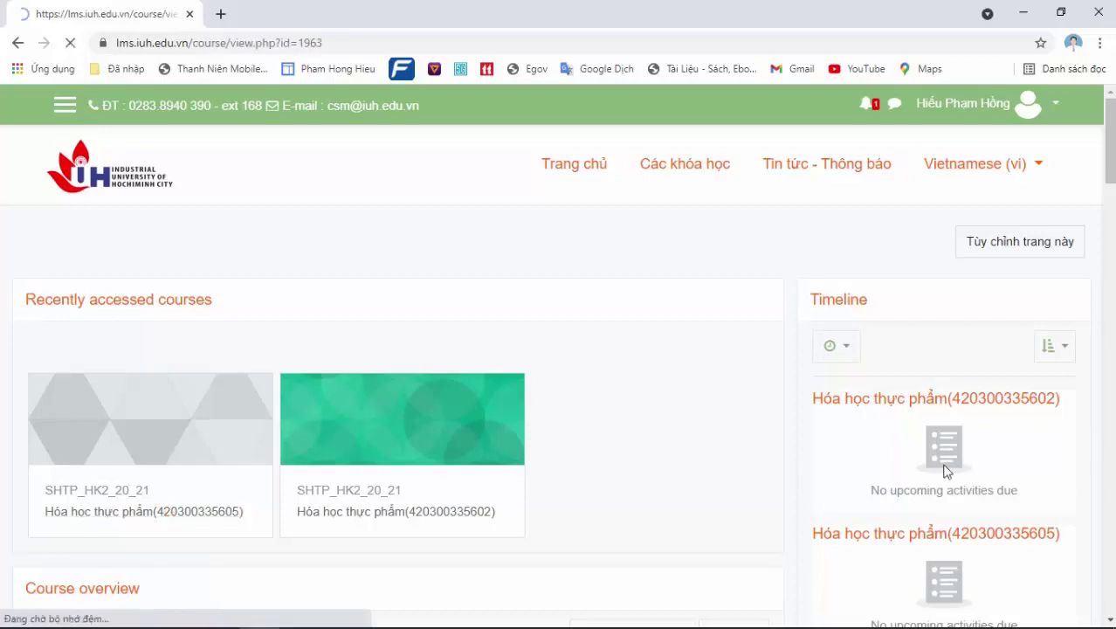
{"action": "scroll", "coordinate": [1090, 145], "scroll_direction": "down", "scroll_amount": 2}
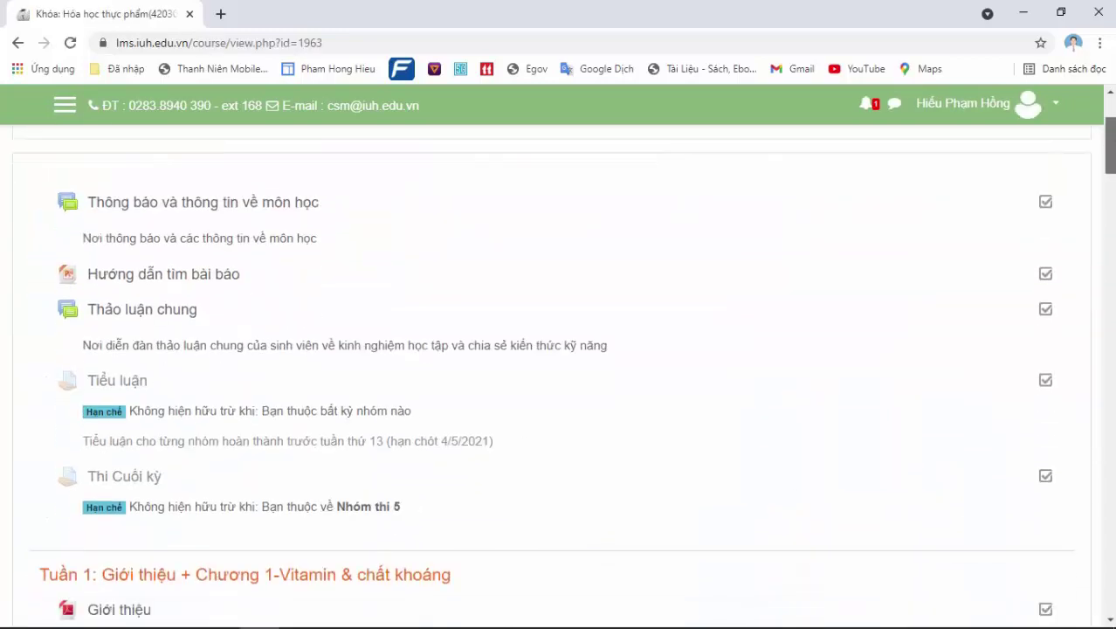
{"action": "scroll", "coordinate": [563, 367], "scroll_direction": "down", "scroll_amount": 1}
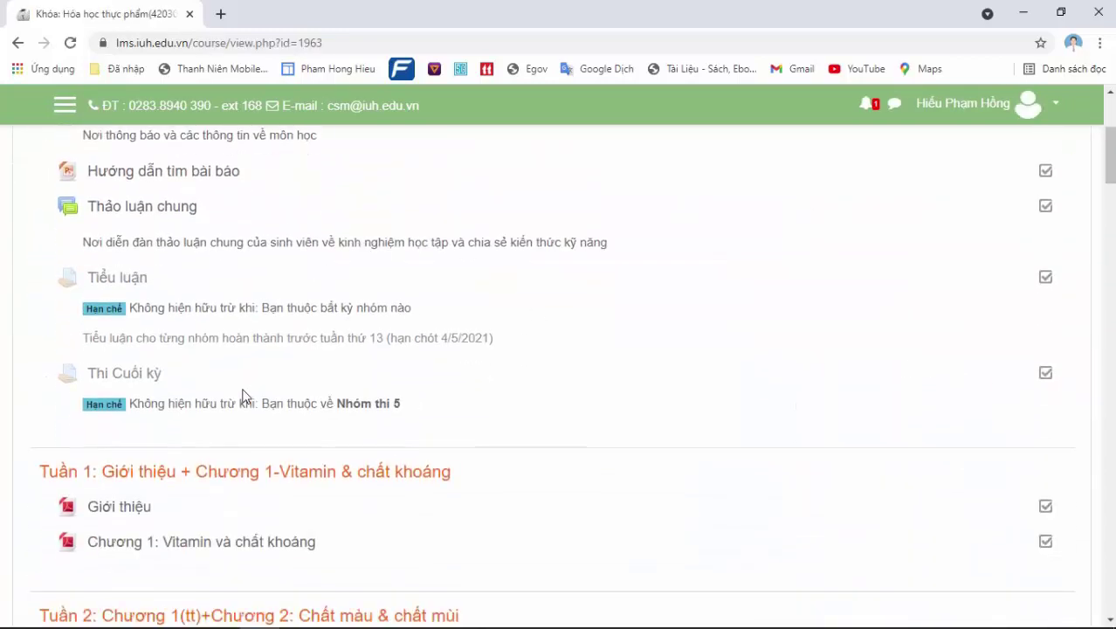
{"action": "left_click", "coordinate": [107, 382]}
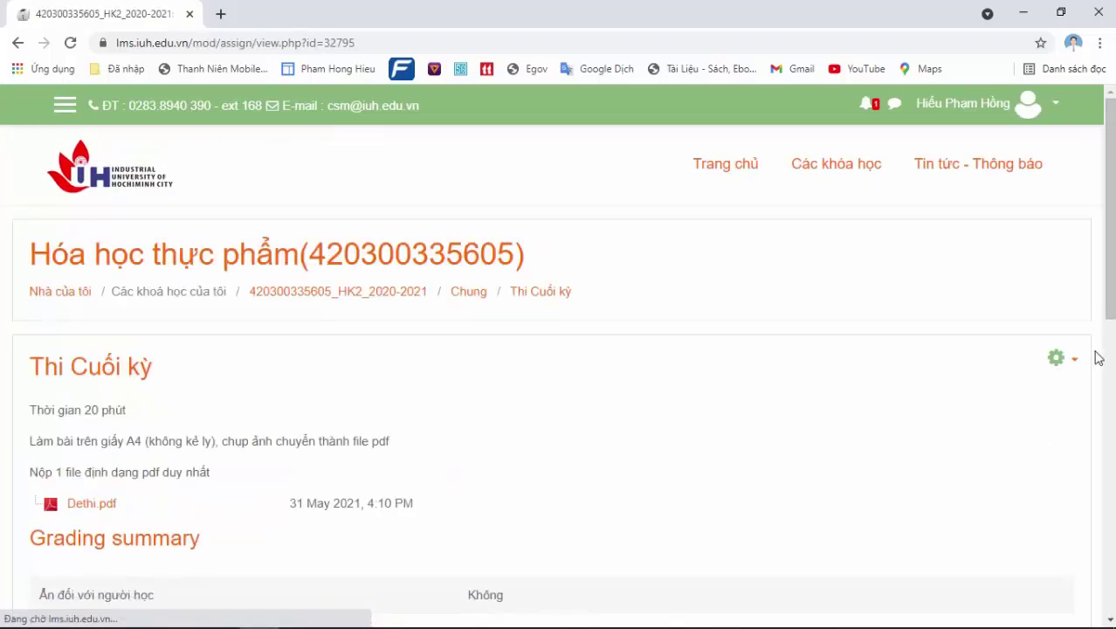
Edit Thi Cuối kỳ settings so submissions open at 16:15
{"action": "left_click", "coordinate": [1057, 361]}
{"action": "left_click", "coordinate": [1019, 384]}
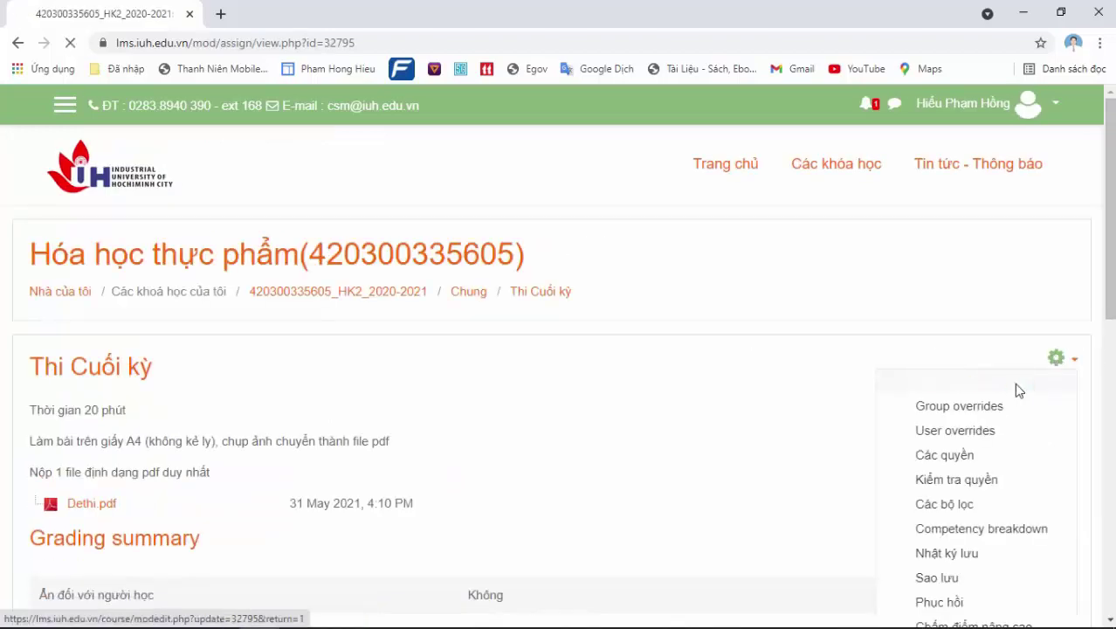
{"action": "scroll", "coordinate": [1113, 266], "scroll_direction": "down", "scroll_amount": 3}
{"action": "scroll", "coordinate": [1113, 267], "scroll_direction": "down", "scroll_amount": 1}
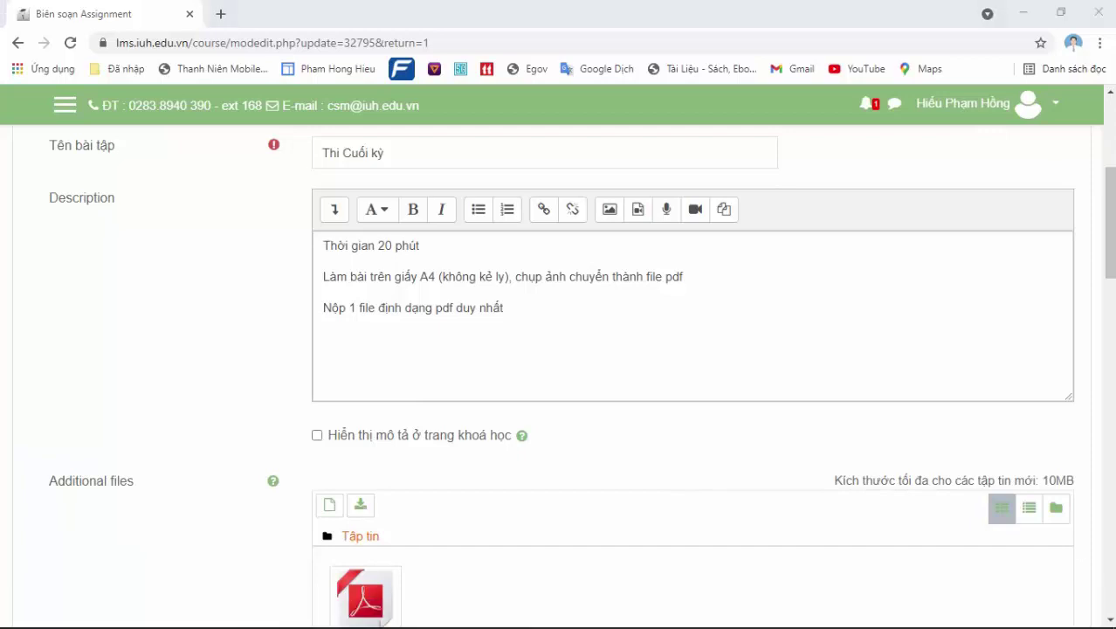
{"action": "left_click_drag", "start_coordinate": [1111, 229], "coordinate": [1113, 332]}
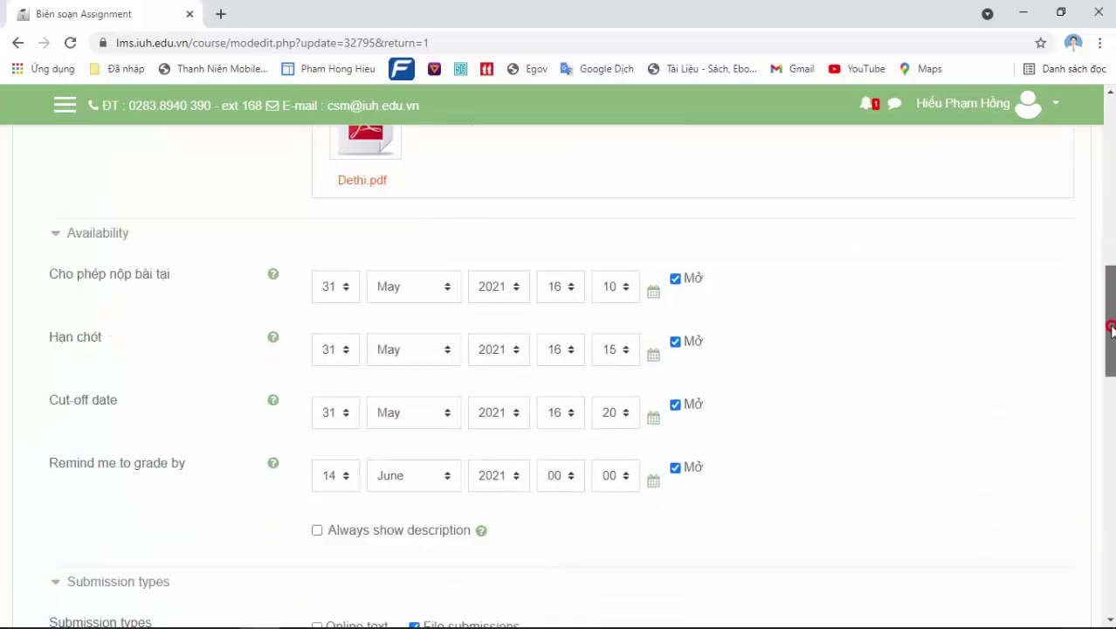
{"action": "left_click", "coordinate": [613, 289]}
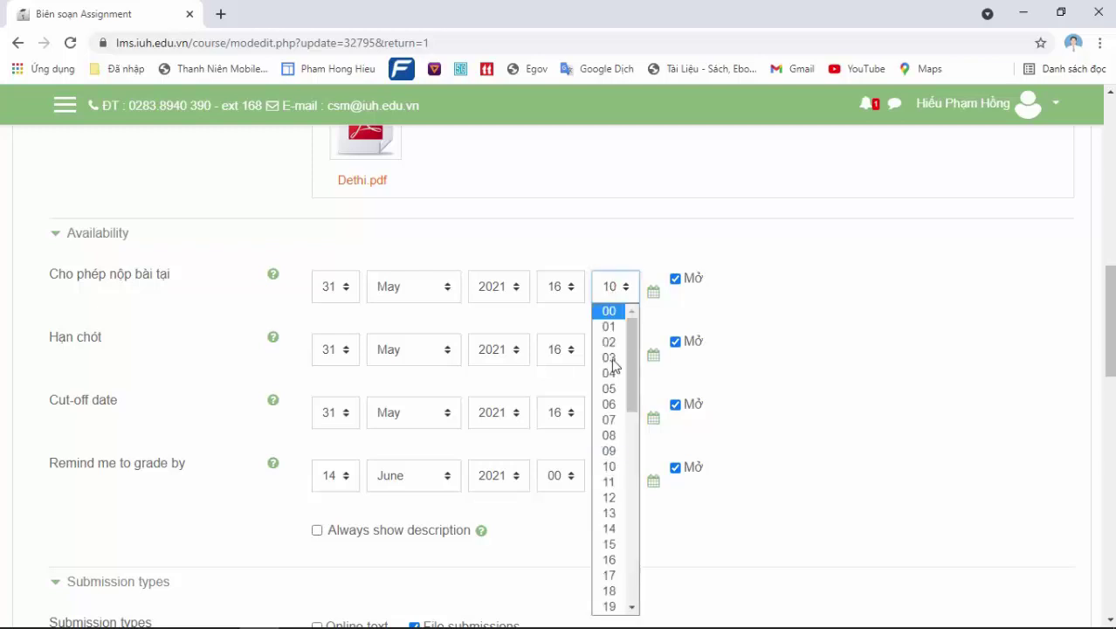
{"action": "left_click", "coordinate": [611, 544]}
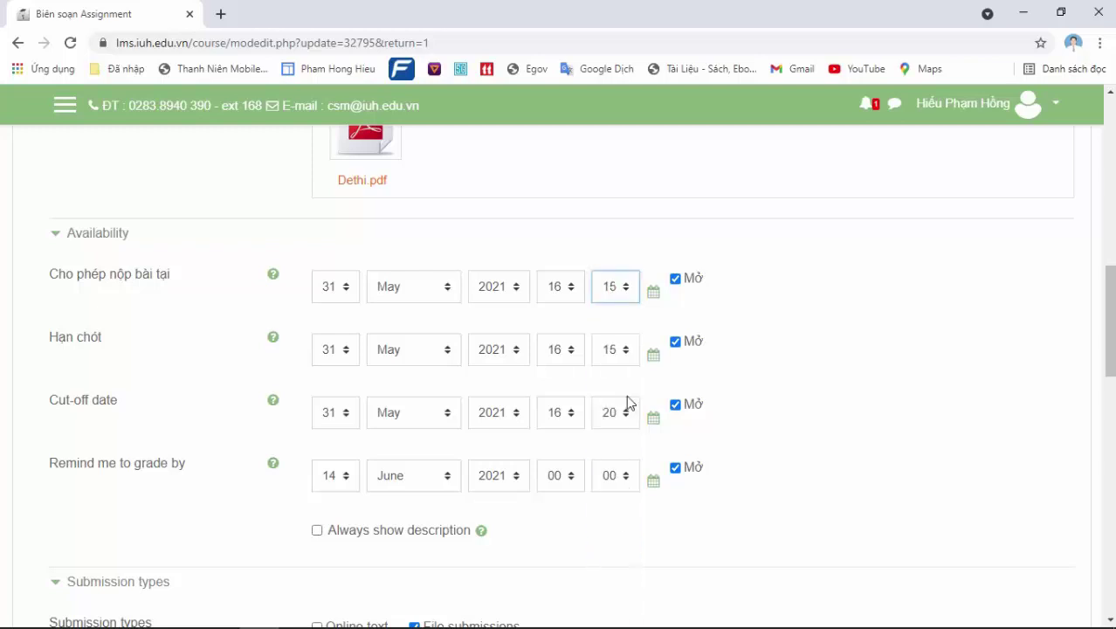
Set the Hạn chót minute to 20 and the cut-off minute to 25, then save and return
{"action": "left_click", "coordinate": [617, 351]}
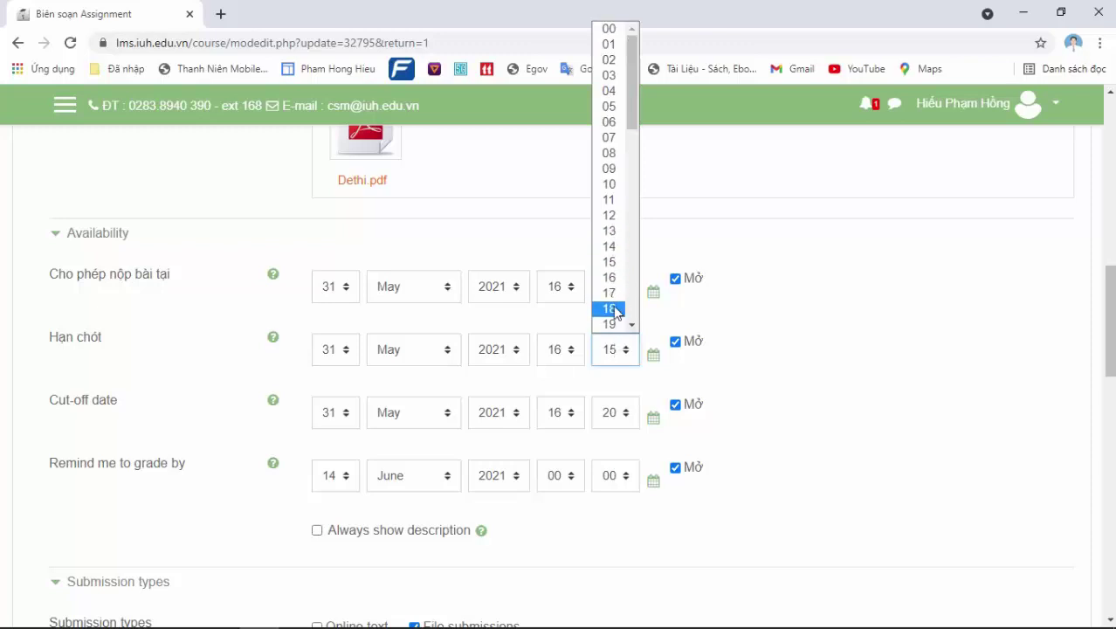
{"action": "left_click", "coordinate": [631, 324]}
{"action": "left_click", "coordinate": [616, 322]}
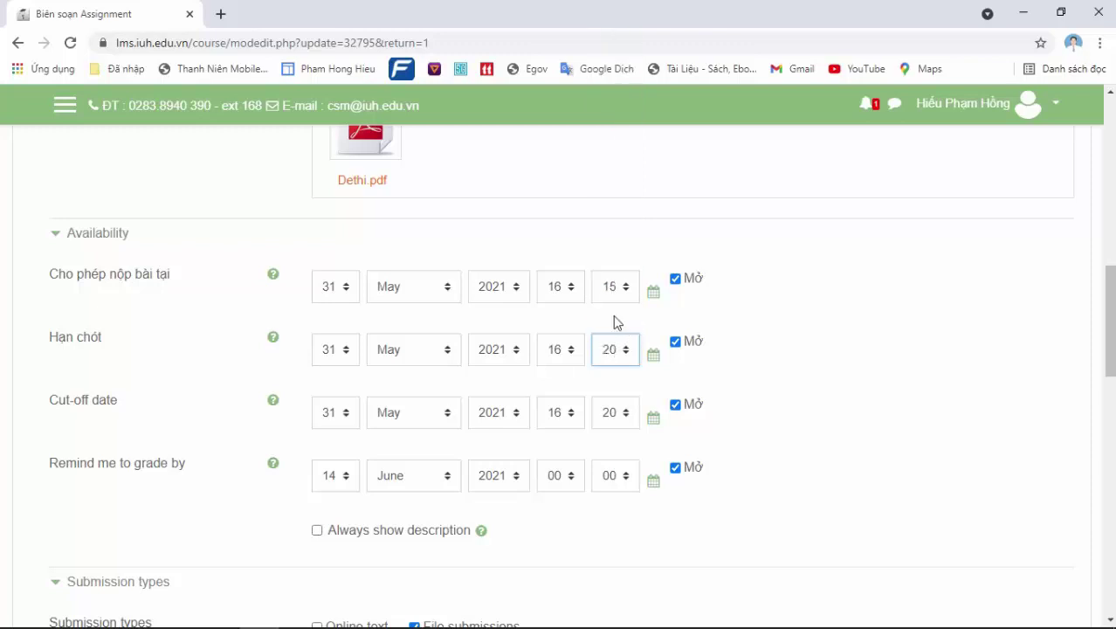
{"action": "left_click", "coordinate": [617, 423]}
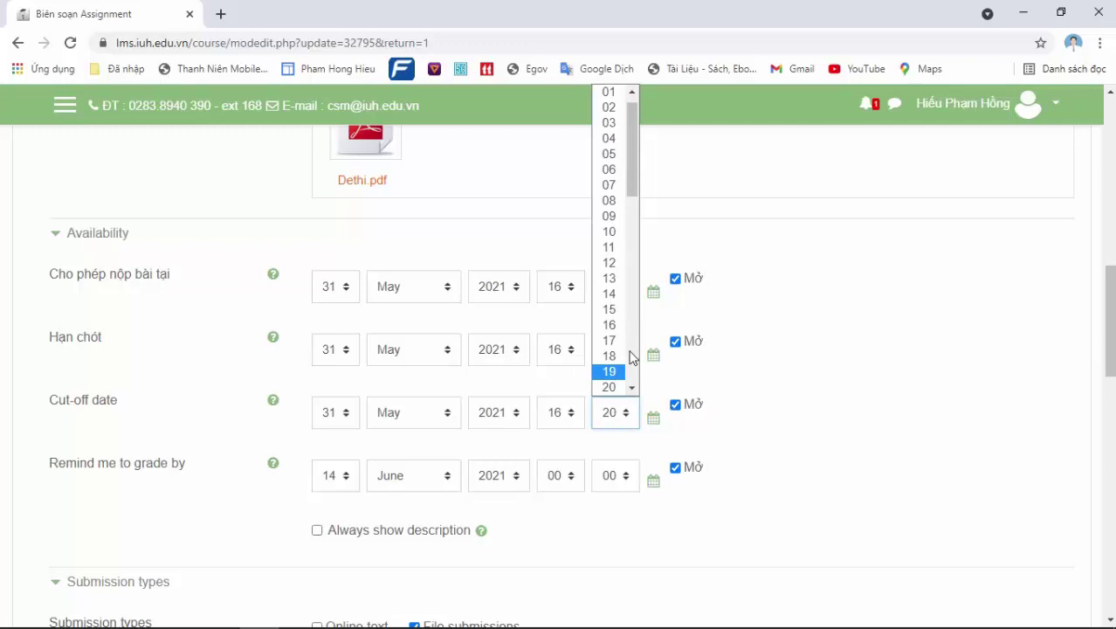
{"action": "left_click", "coordinate": [632, 388]}
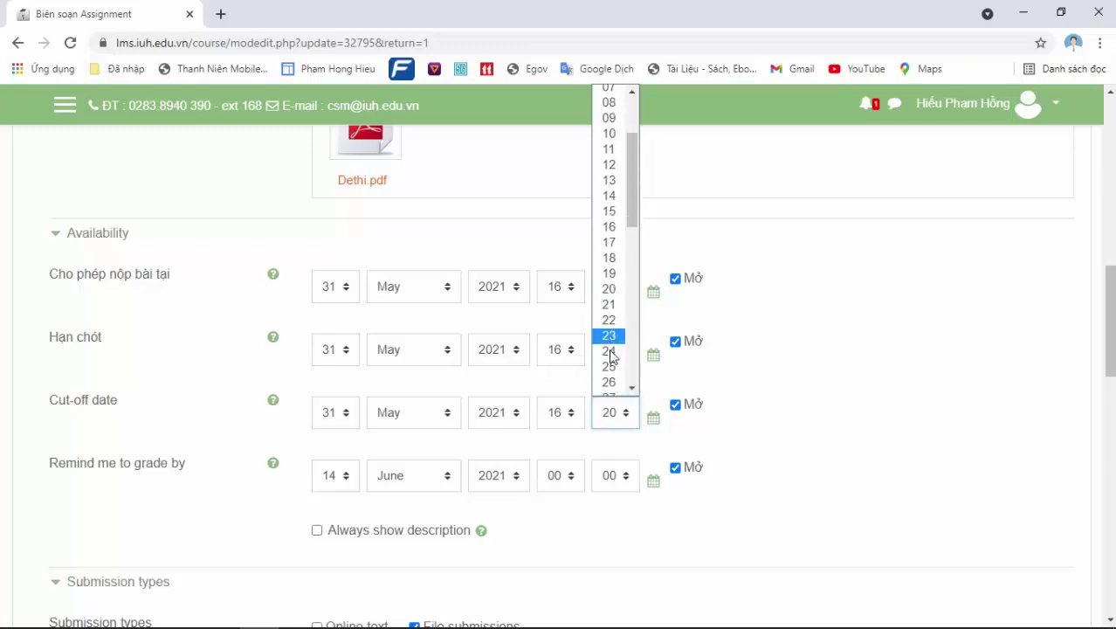
{"action": "left_click", "coordinate": [609, 367]}
{"action": "left_click_drag", "start_coordinate": [1109, 344], "coordinate": [1111, 190]}
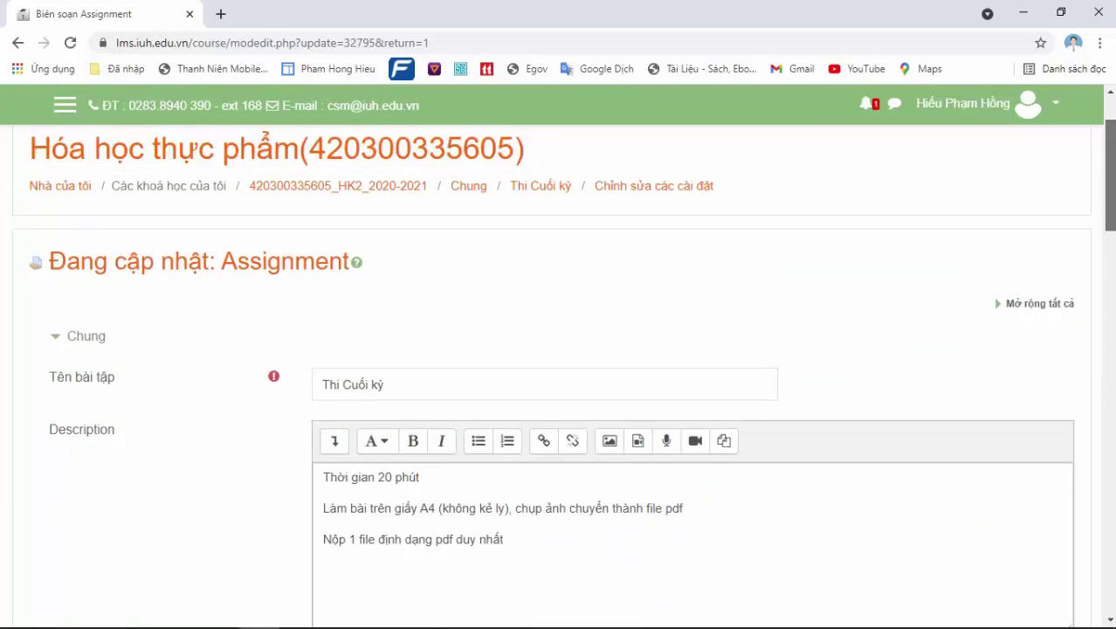
{"action": "key", "text": "End"}
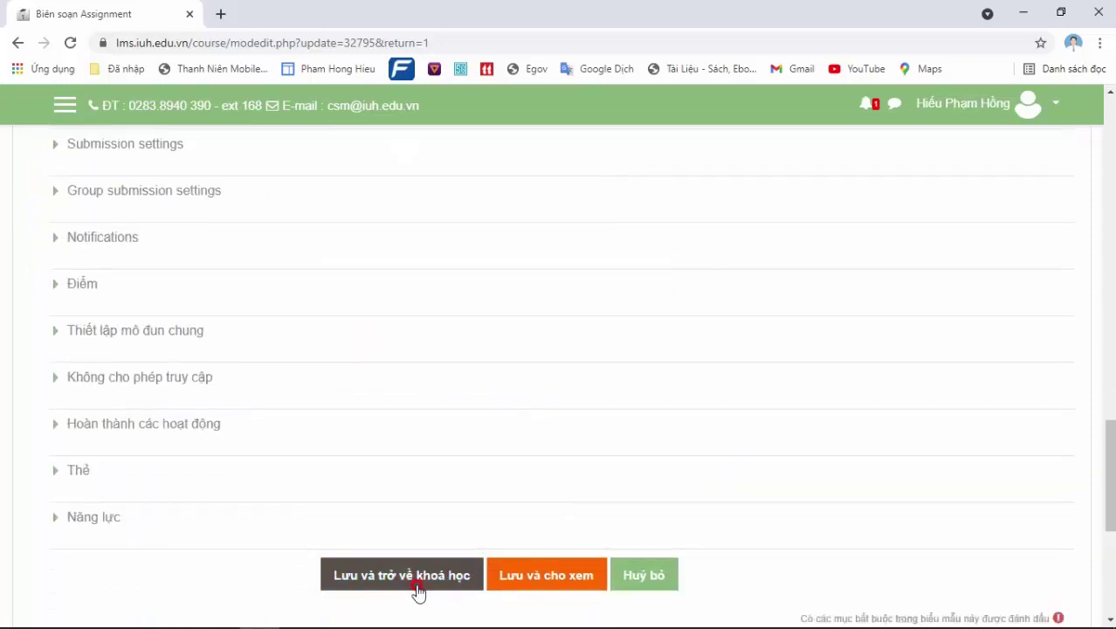
{"action": "left_click", "coordinate": [418, 591]}
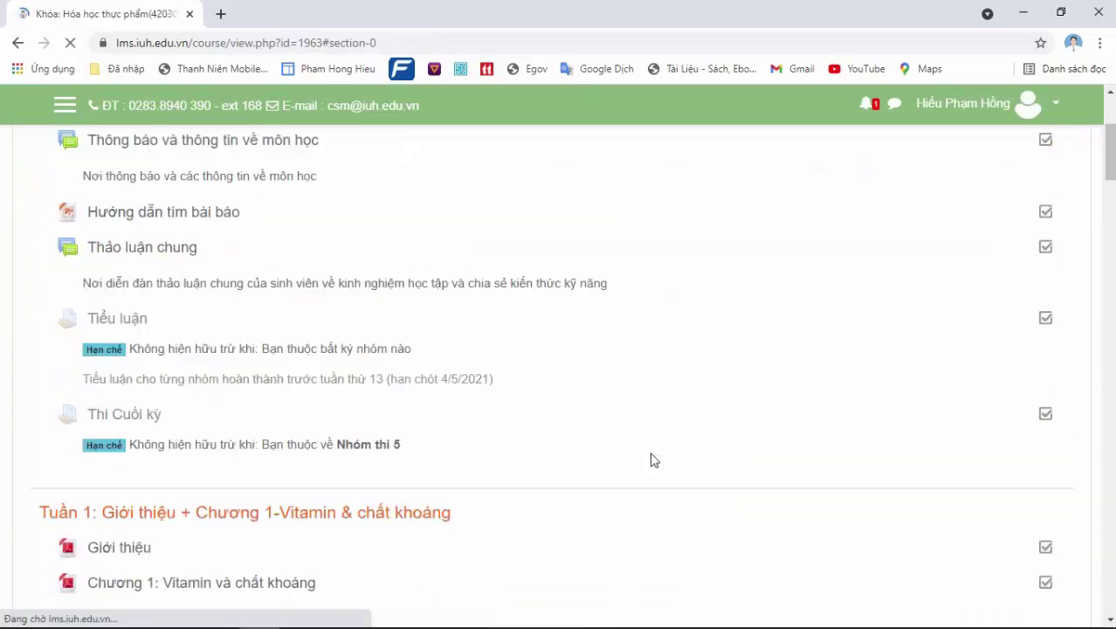
{"action": "left_click_drag", "start_coordinate": [1111, 155], "coordinate": [1112, 154]}
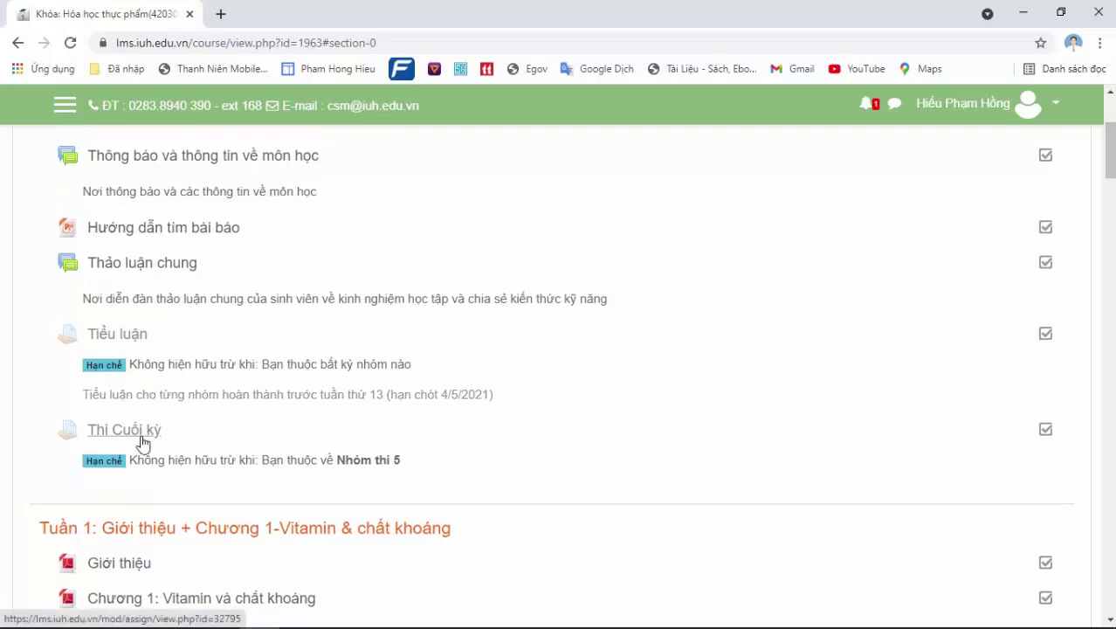
{"action": "left_click", "coordinate": [994, 109]}
As Học viên, open Thi Cuối kỳ showing opening 4:15 PM and due 4:20 PM
{"action": "left_click", "coordinate": [991, 326]}
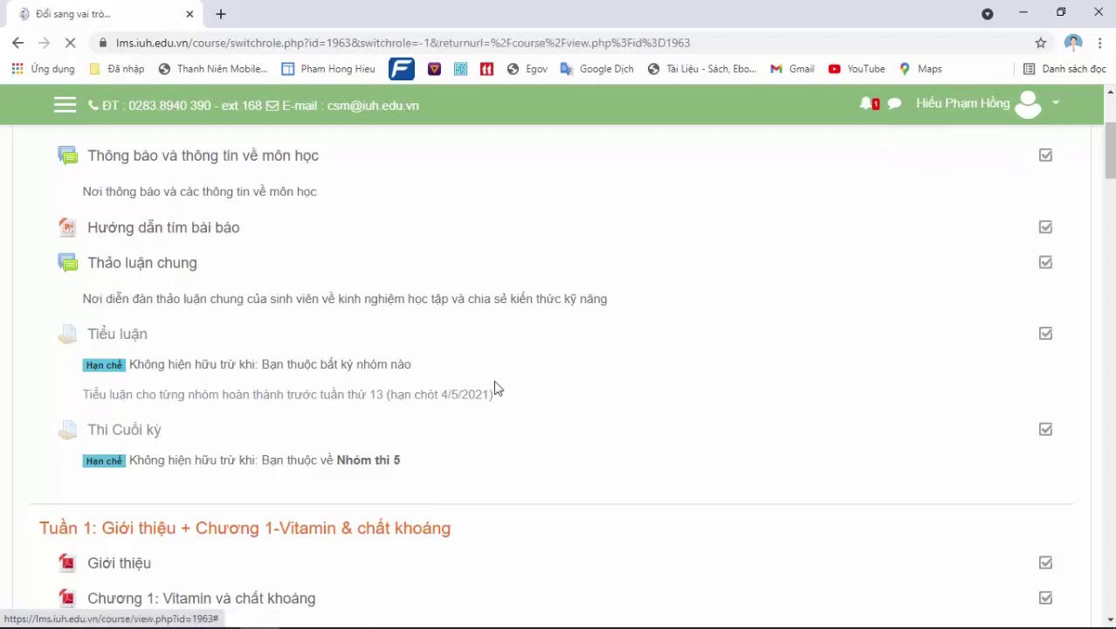
{"action": "left_click", "coordinate": [91, 533]}
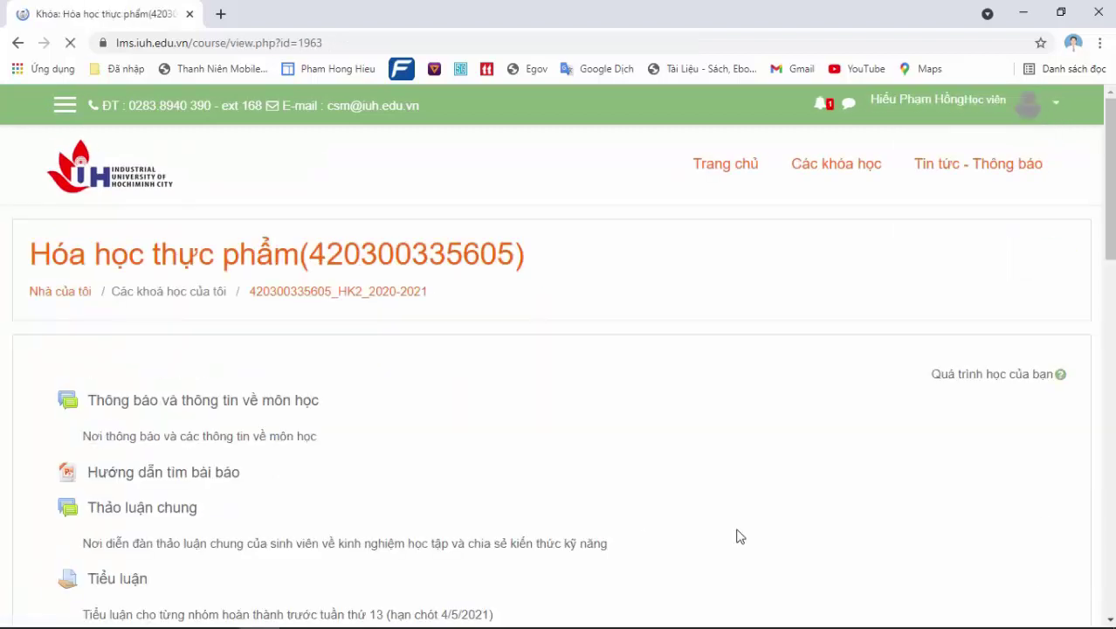
{"action": "scroll", "coordinate": [974, 187], "scroll_direction": "down", "scroll_amount": 5}
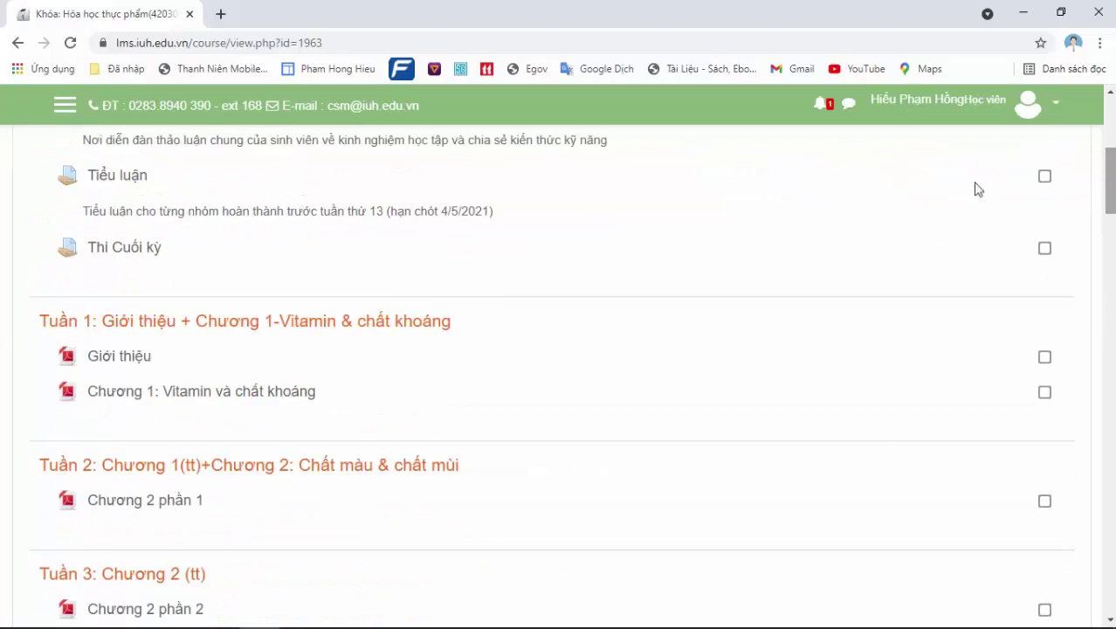
{"action": "left_click", "coordinate": [131, 248]}
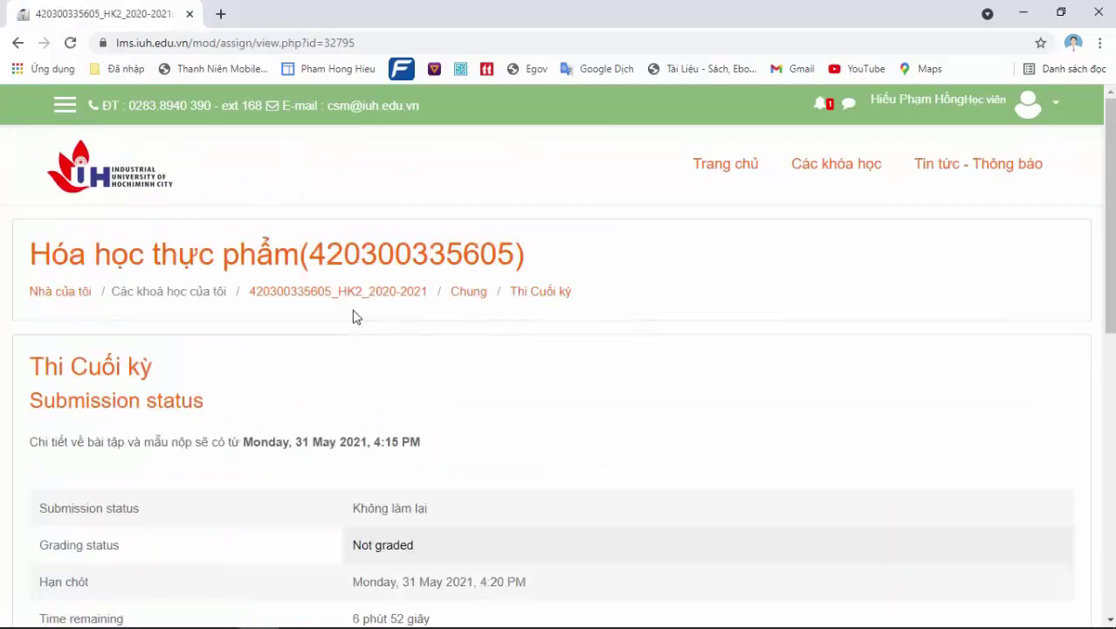
{"action": "scroll", "coordinate": [982, 315], "scroll_direction": "down", "scroll_amount": 3}
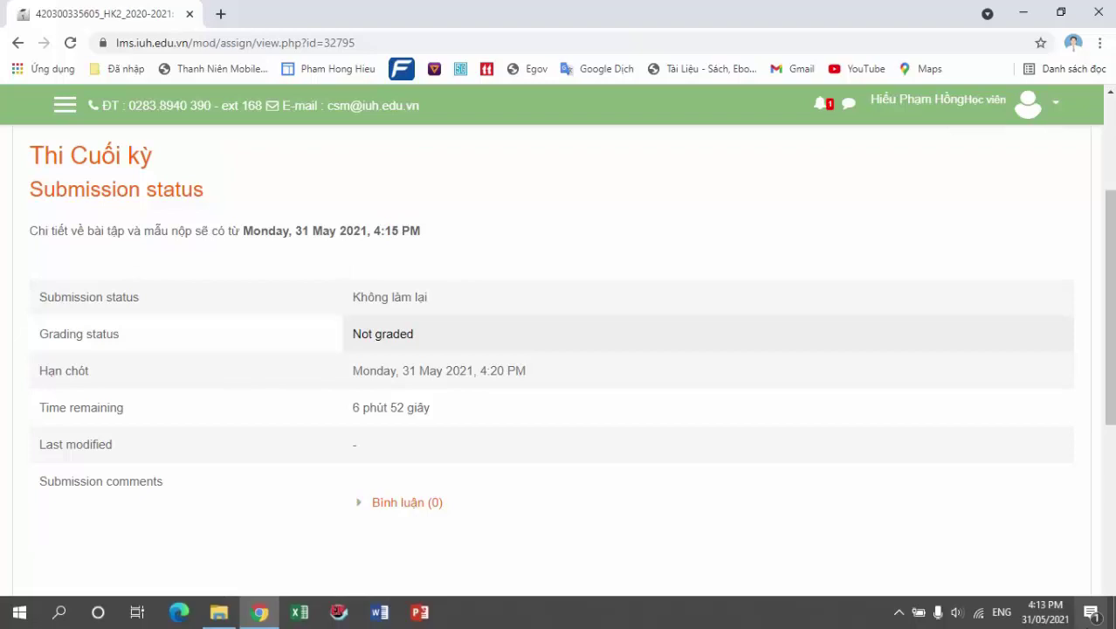
{"action": "mouse_move", "coordinate": [1046, 619]}
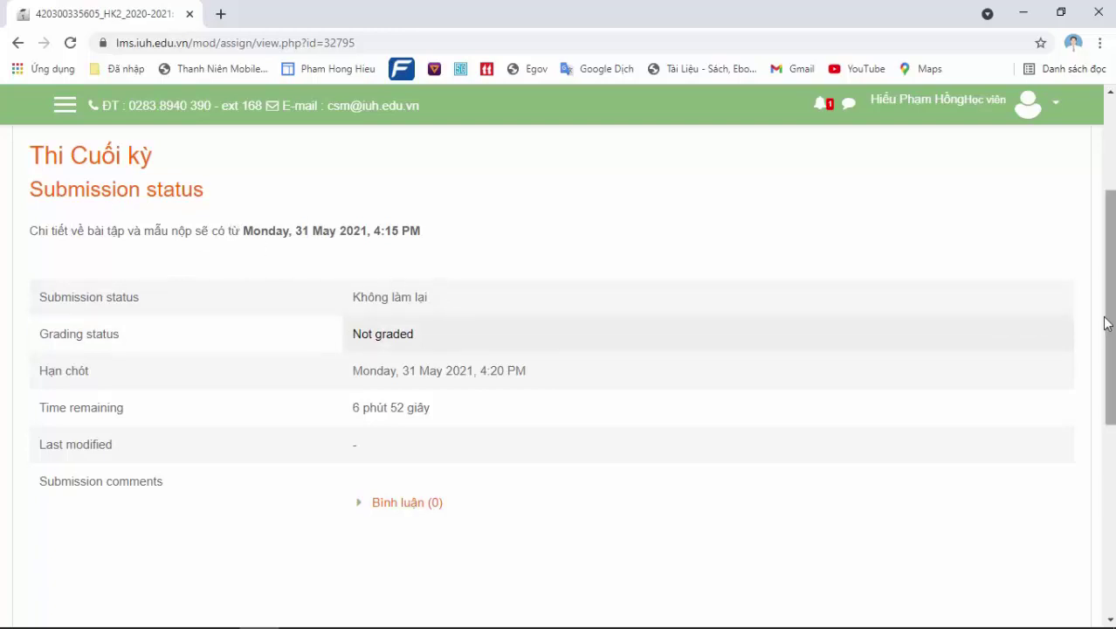
{"action": "scroll", "coordinate": [1108, 320], "scroll_direction": "up", "scroll_amount": 1}
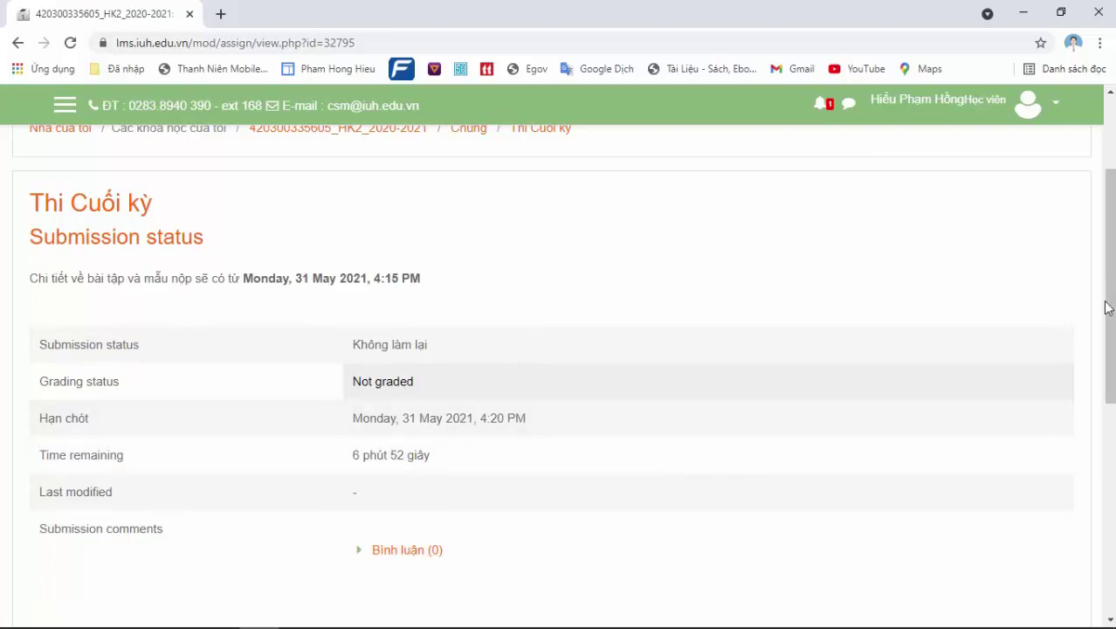
{"action": "left_click_drag", "start_coordinate": [1107, 306], "coordinate": [1107, 357]}
{"action": "left_click_drag", "start_coordinate": [1115, 424], "coordinate": [1114, 552]}
{"action": "left_click_drag", "start_coordinate": [1112, 500], "coordinate": [1111, 236]}
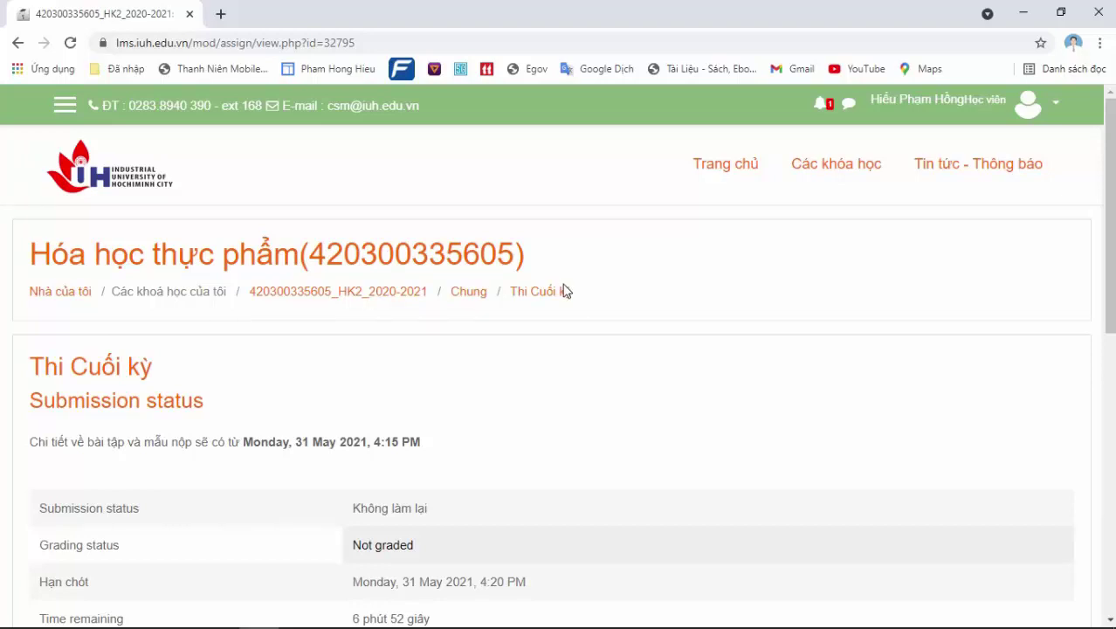
{"action": "mouse_move", "coordinate": [937, 616]}
{"action": "mouse_move", "coordinate": [821, 624]}
{"action": "mouse_move", "coordinate": [889, 625]}
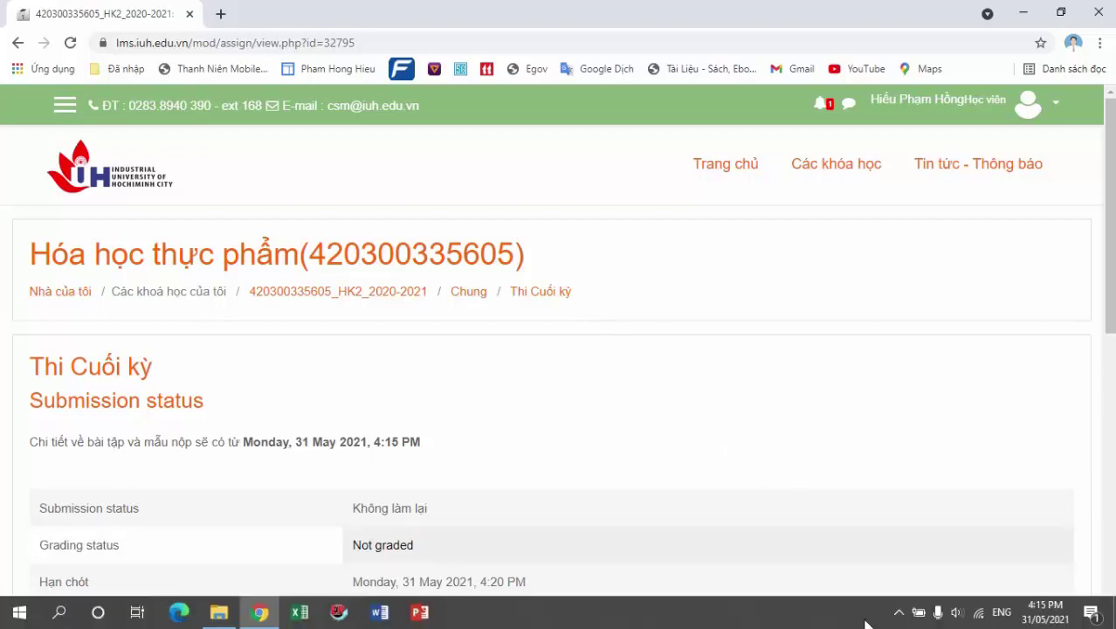
{"action": "mouse_move", "coordinate": [1048, 621]}
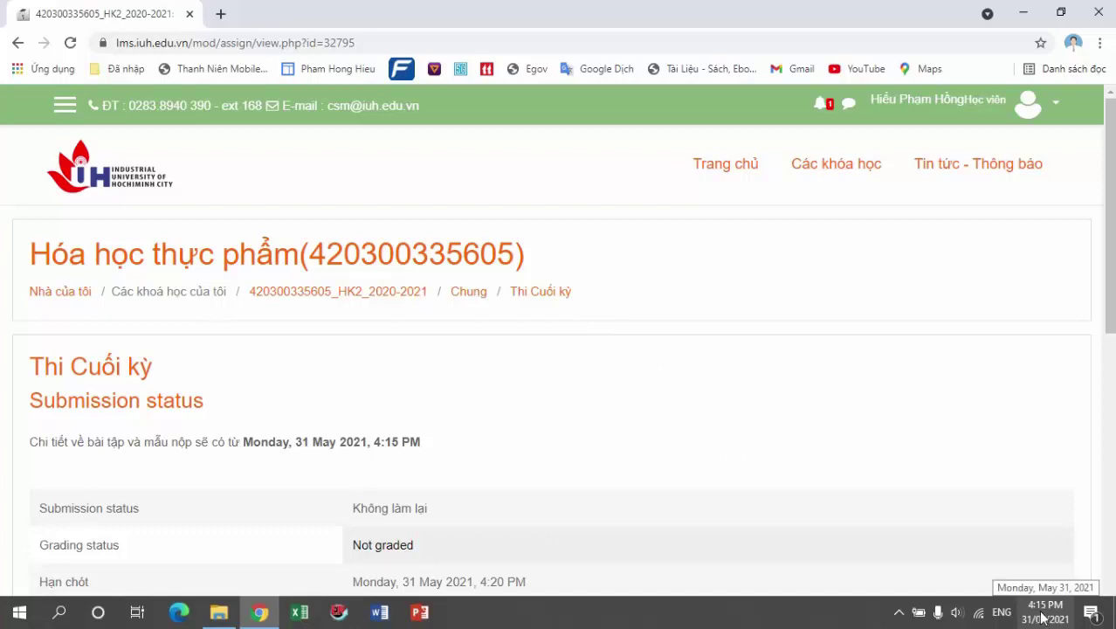
{"action": "left_click", "coordinate": [367, 42]}
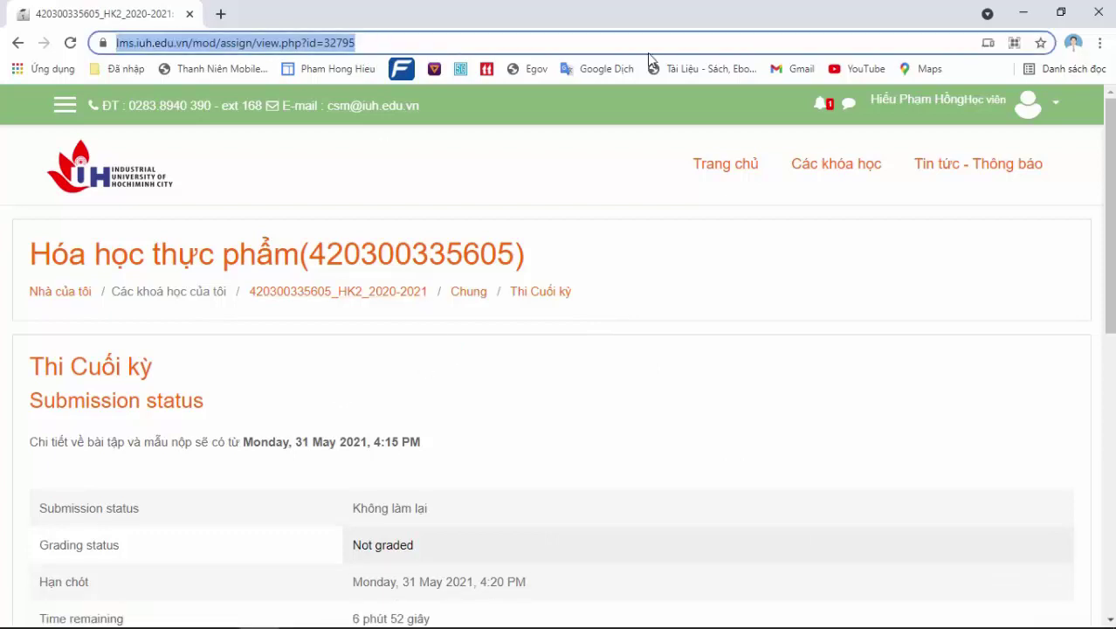
Reload the Thi Cuối kỳ page and download the now-visible Dethi.pdf exam file
{"action": "key", "text": "Return"}
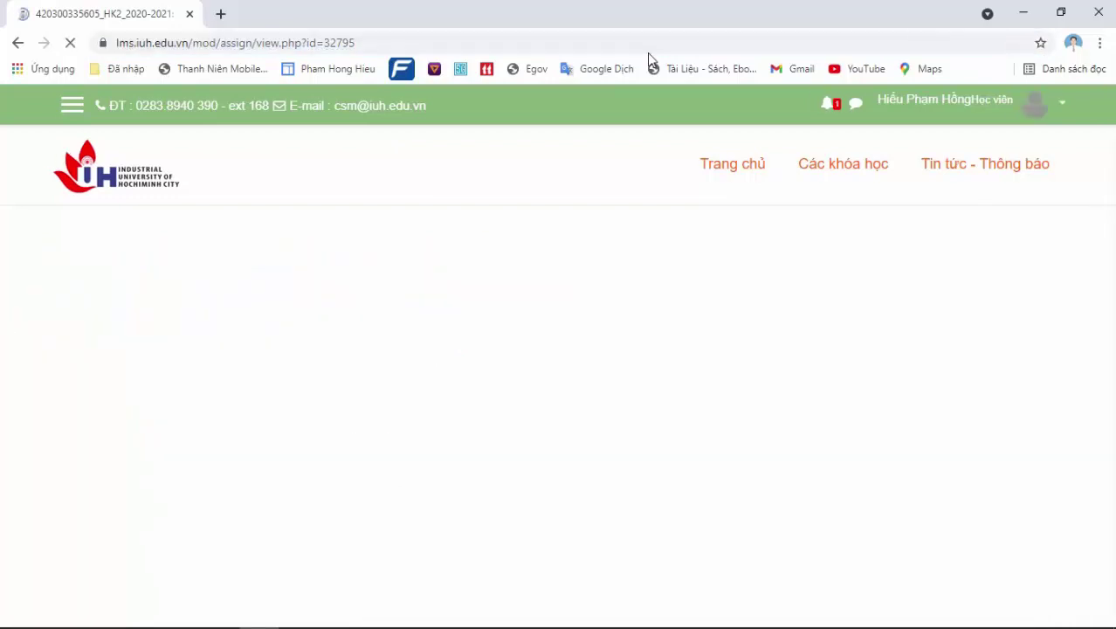
{"action": "scroll", "coordinate": [247, 334], "scroll_direction": "down", "scroll_amount": 3}
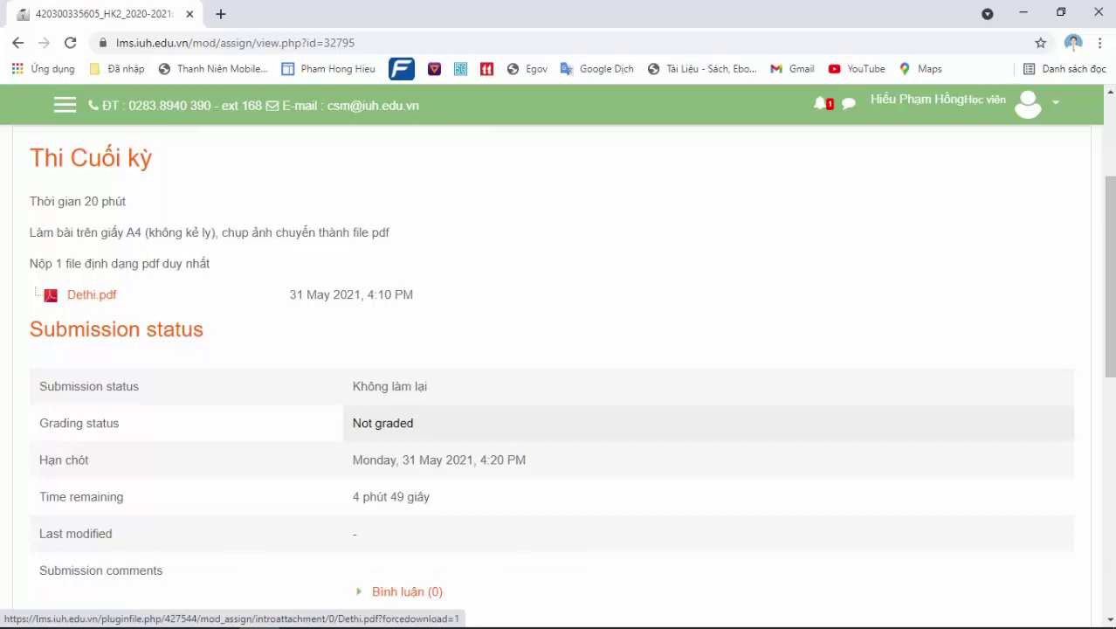
{"action": "left_click", "coordinate": [87, 297]}
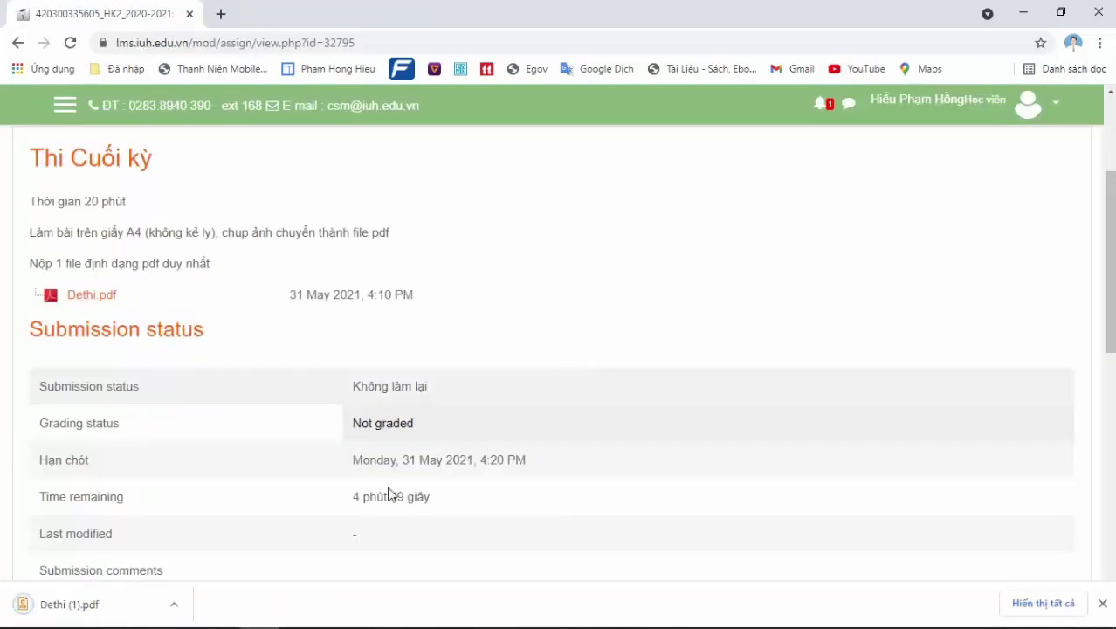
Open the downloaded Dethi.pdf, unlock it with its password to view Đề thi số 1, then close it
{"action": "left_click", "coordinate": [97, 605]}
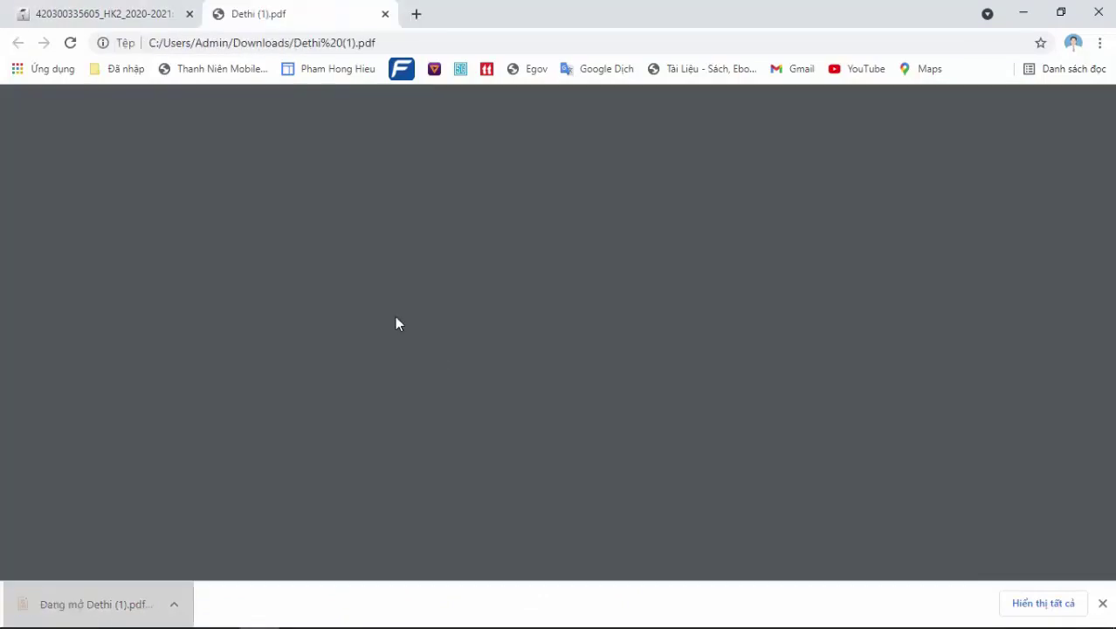
{"action": "type", "text": "123456"}
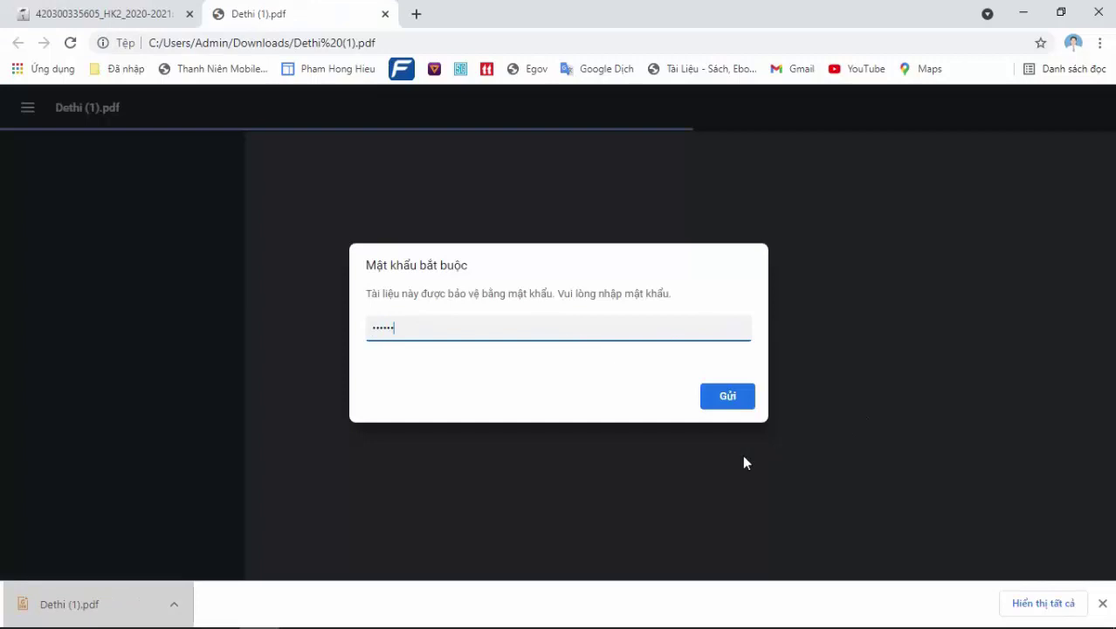
{"action": "left_click", "coordinate": [716, 421]}
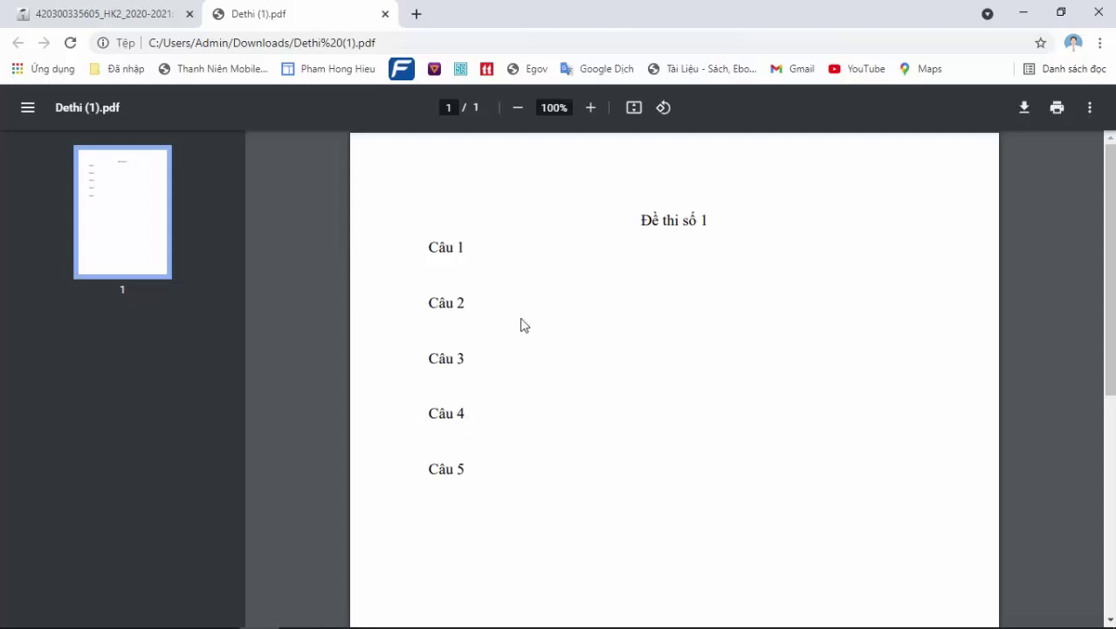
{"action": "left_click", "coordinate": [384, 14]}
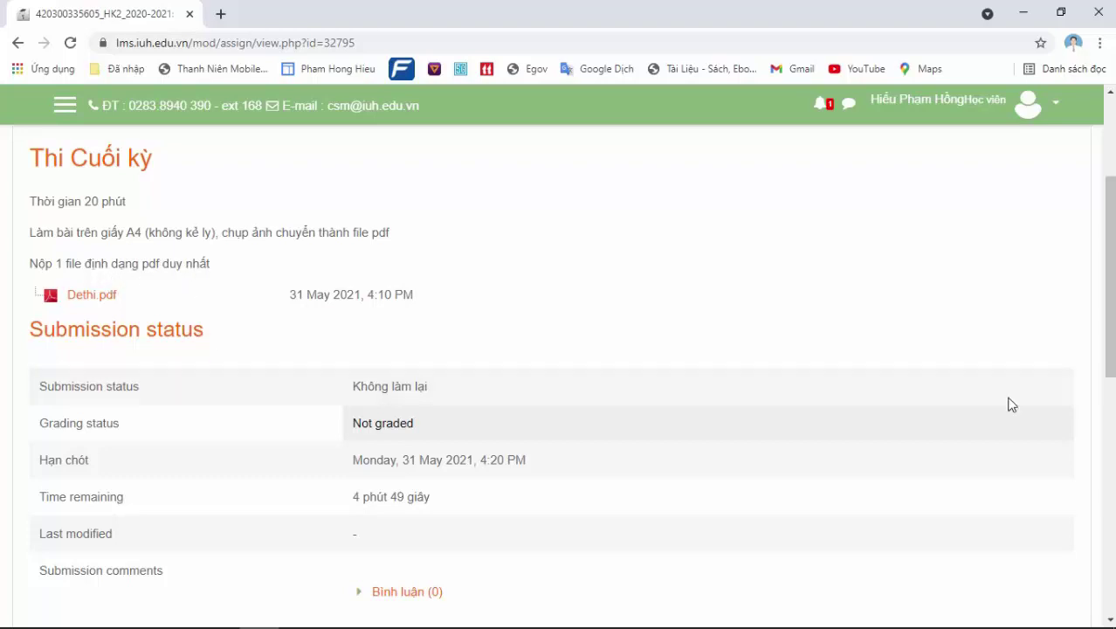
{"action": "left_click_drag", "start_coordinate": [1113, 317], "coordinate": [1111, 390]}
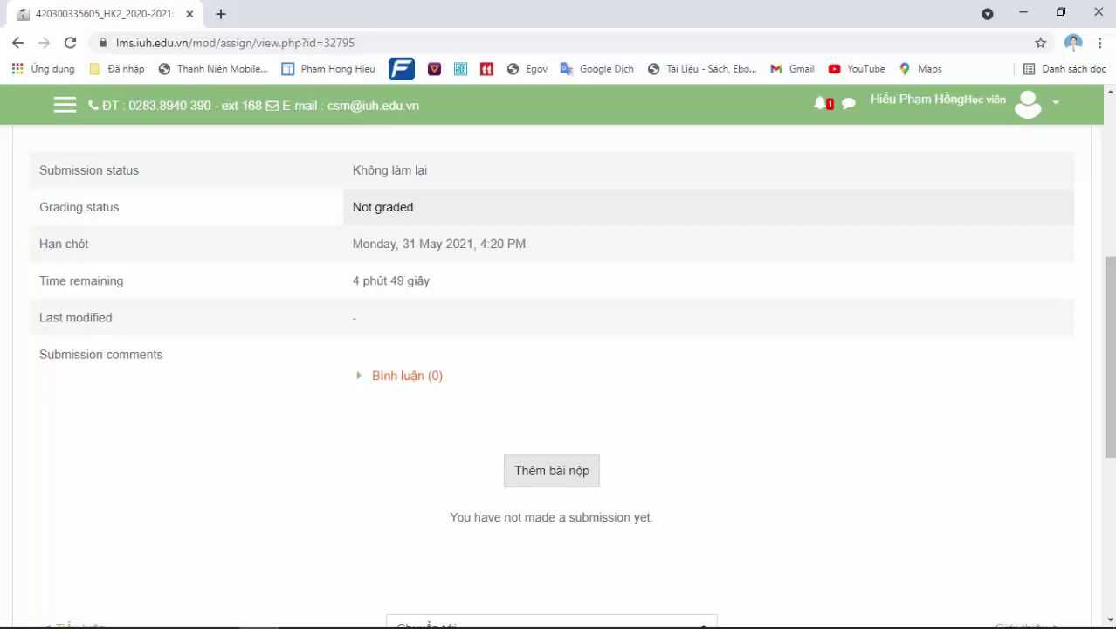
{"action": "mouse_move", "coordinate": [1051, 615]}
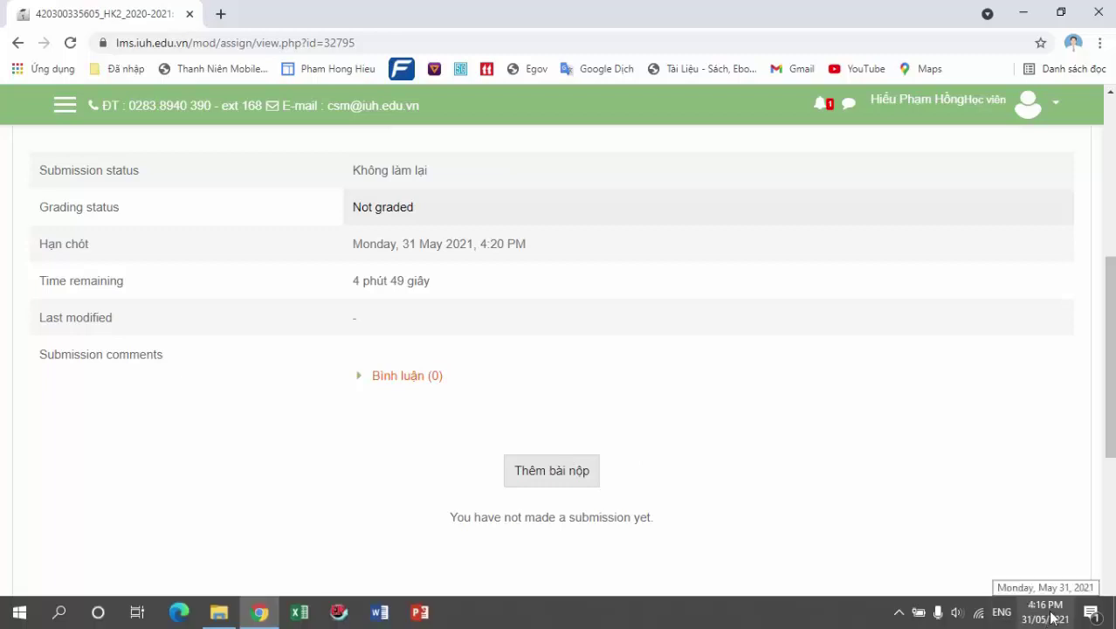